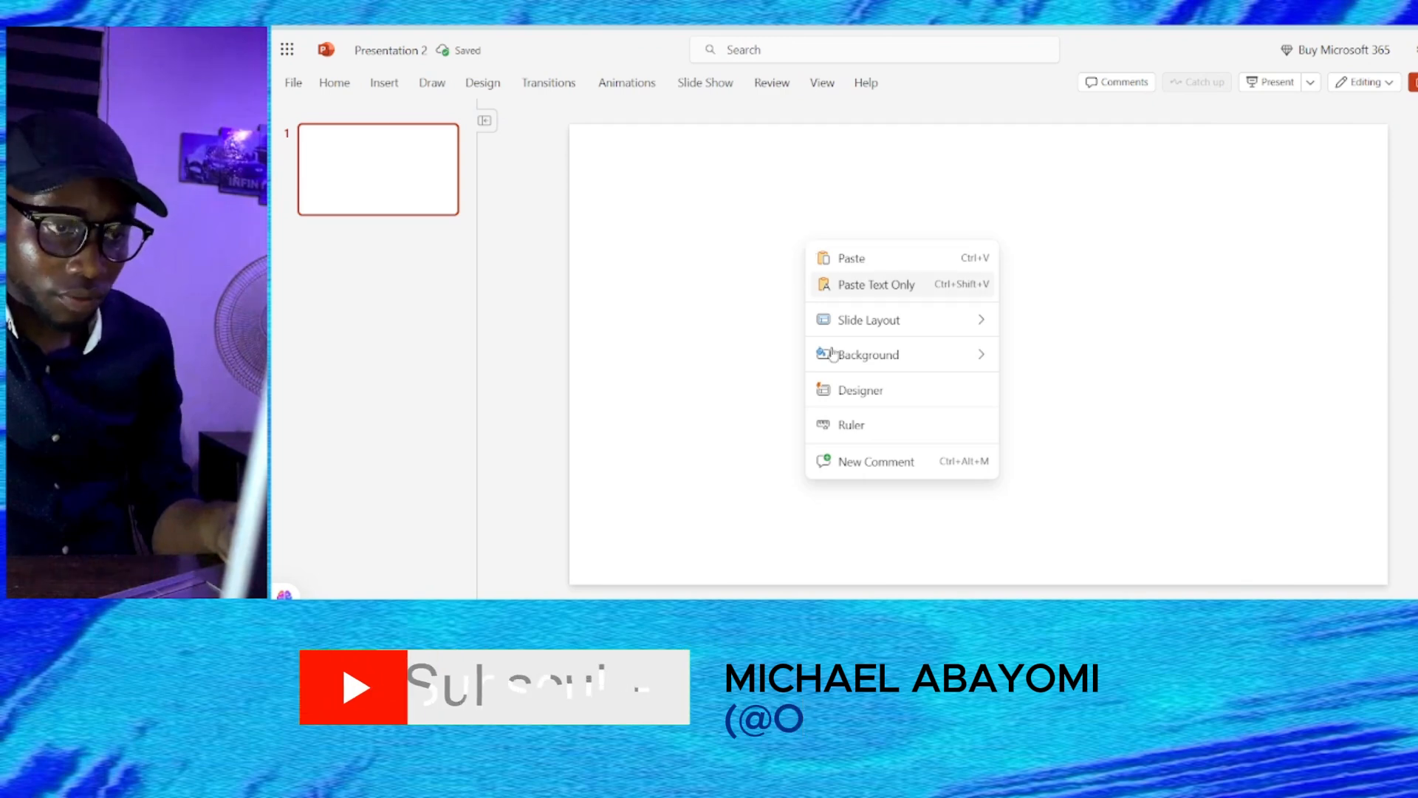
Set a blue gradient picture from this device as the slide background
mouse_move(894, 356)
mouse_move(1064, 416)
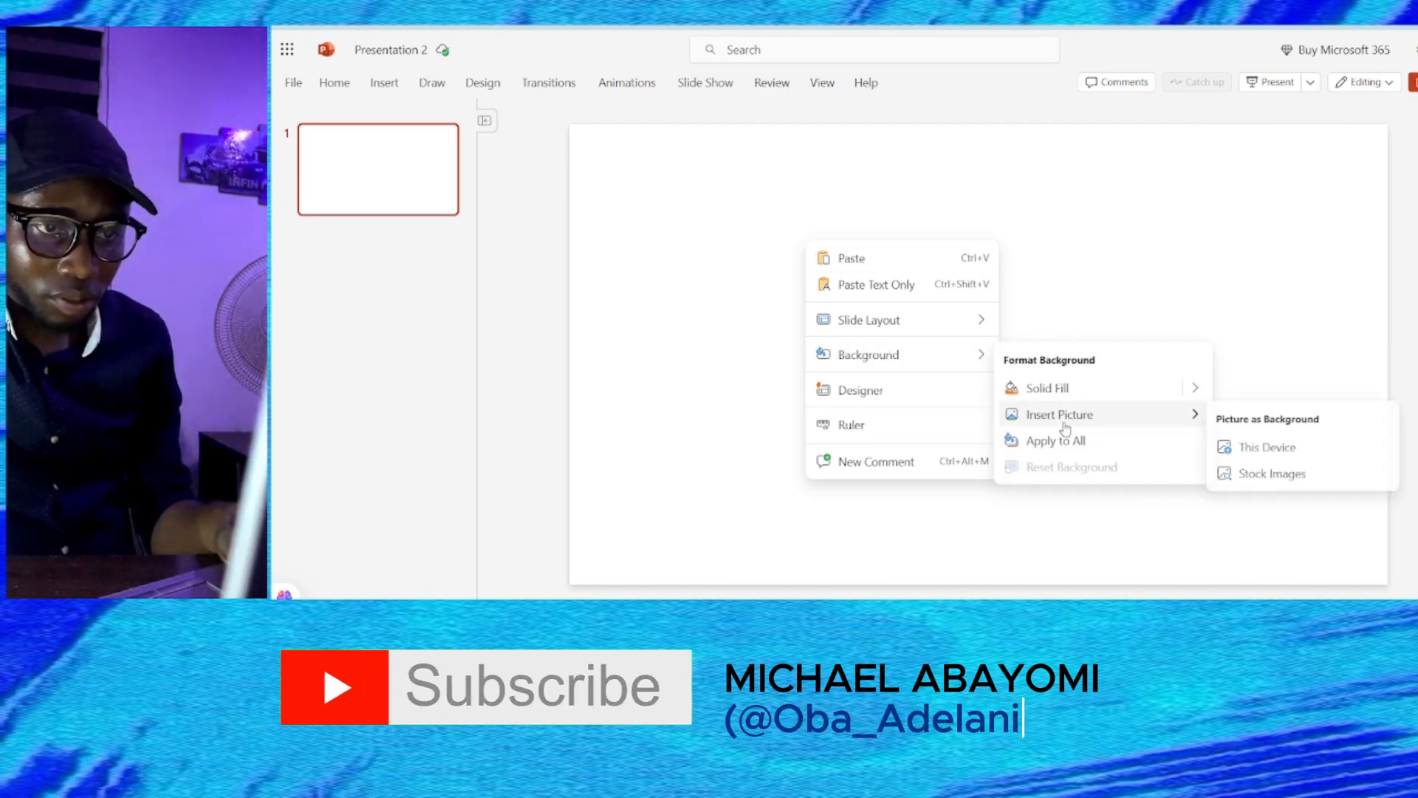
left_click(1258, 449)
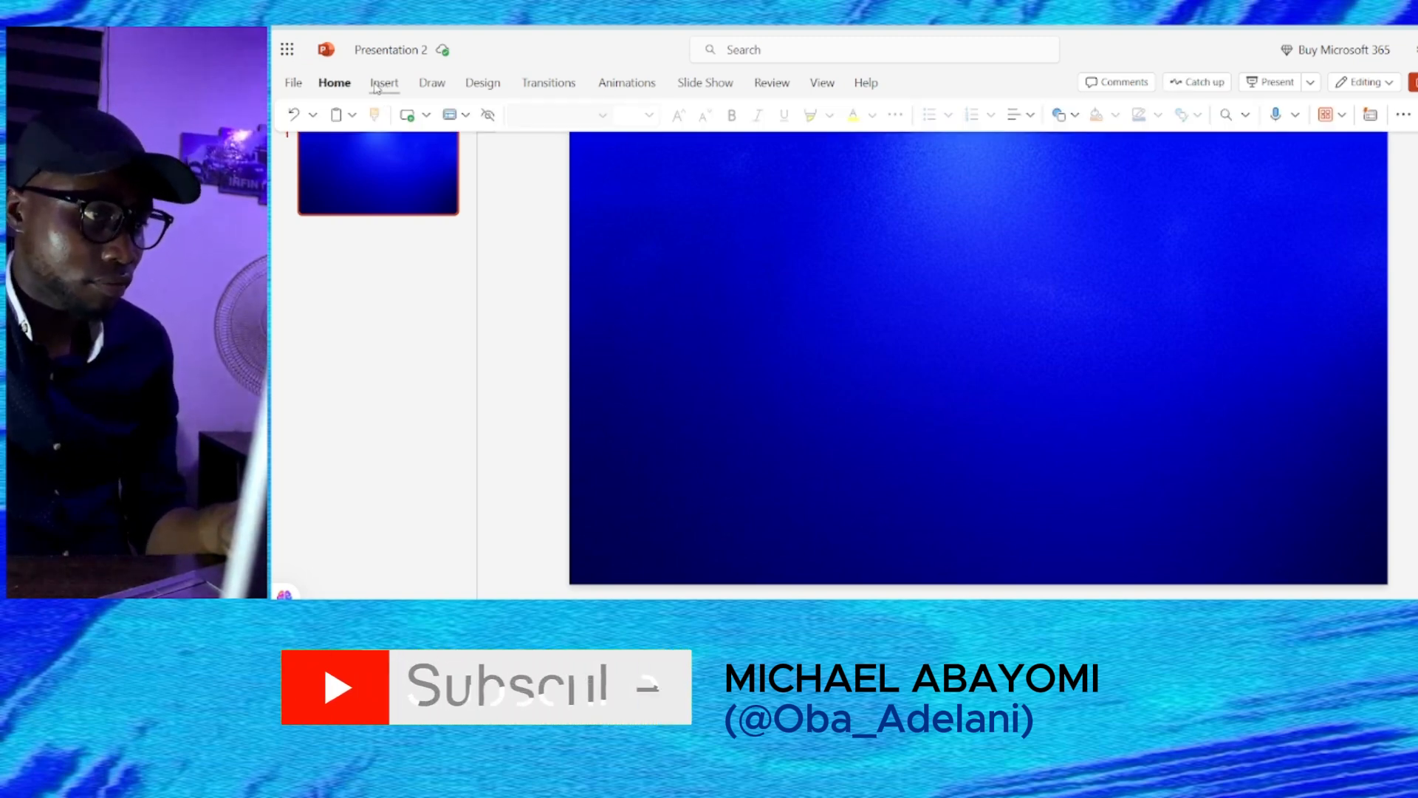
Insert a large oval shape in the lower middle of the slide
left_click(378, 87)
left_click(875, 117)
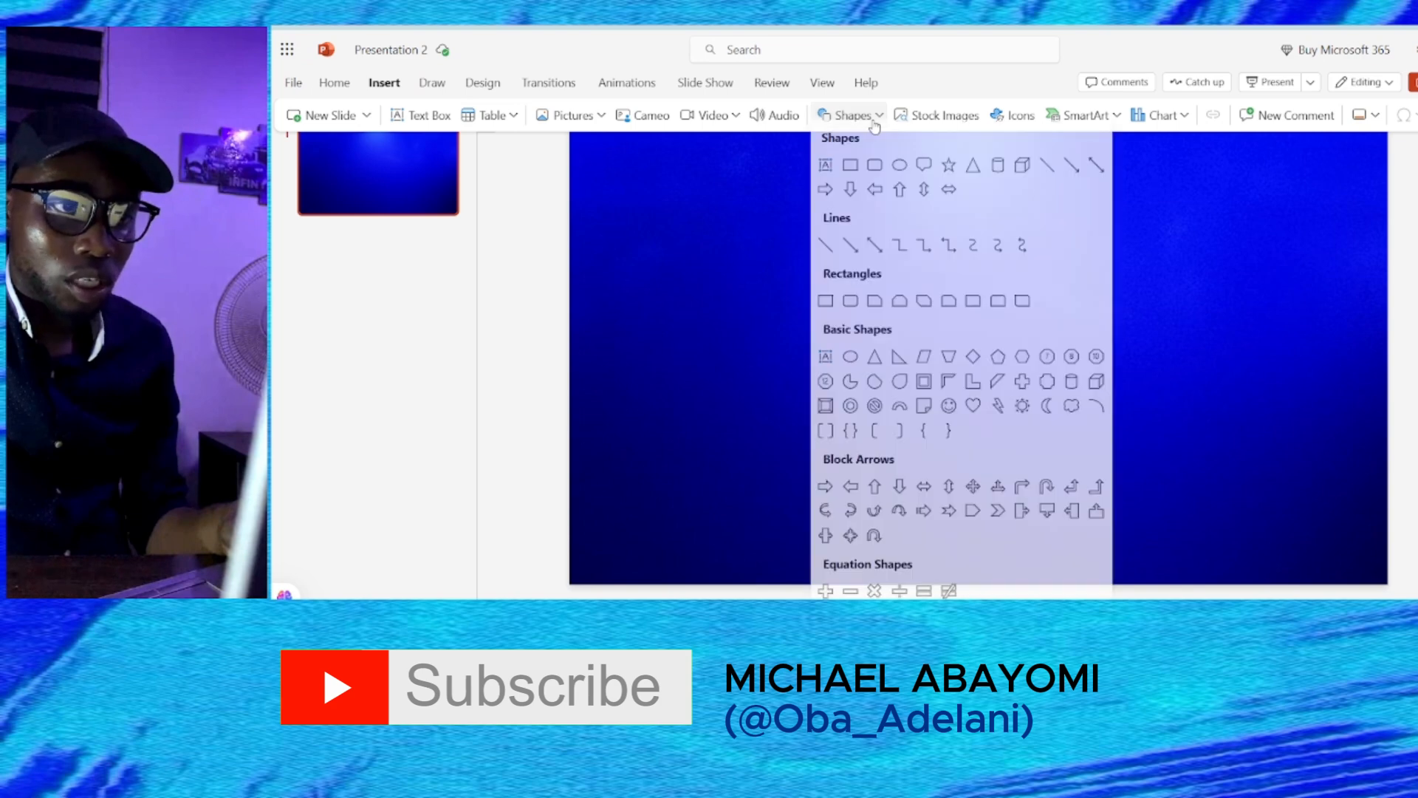
left_click(899, 174)
left_click_drag(813, 301, 1127, 580)
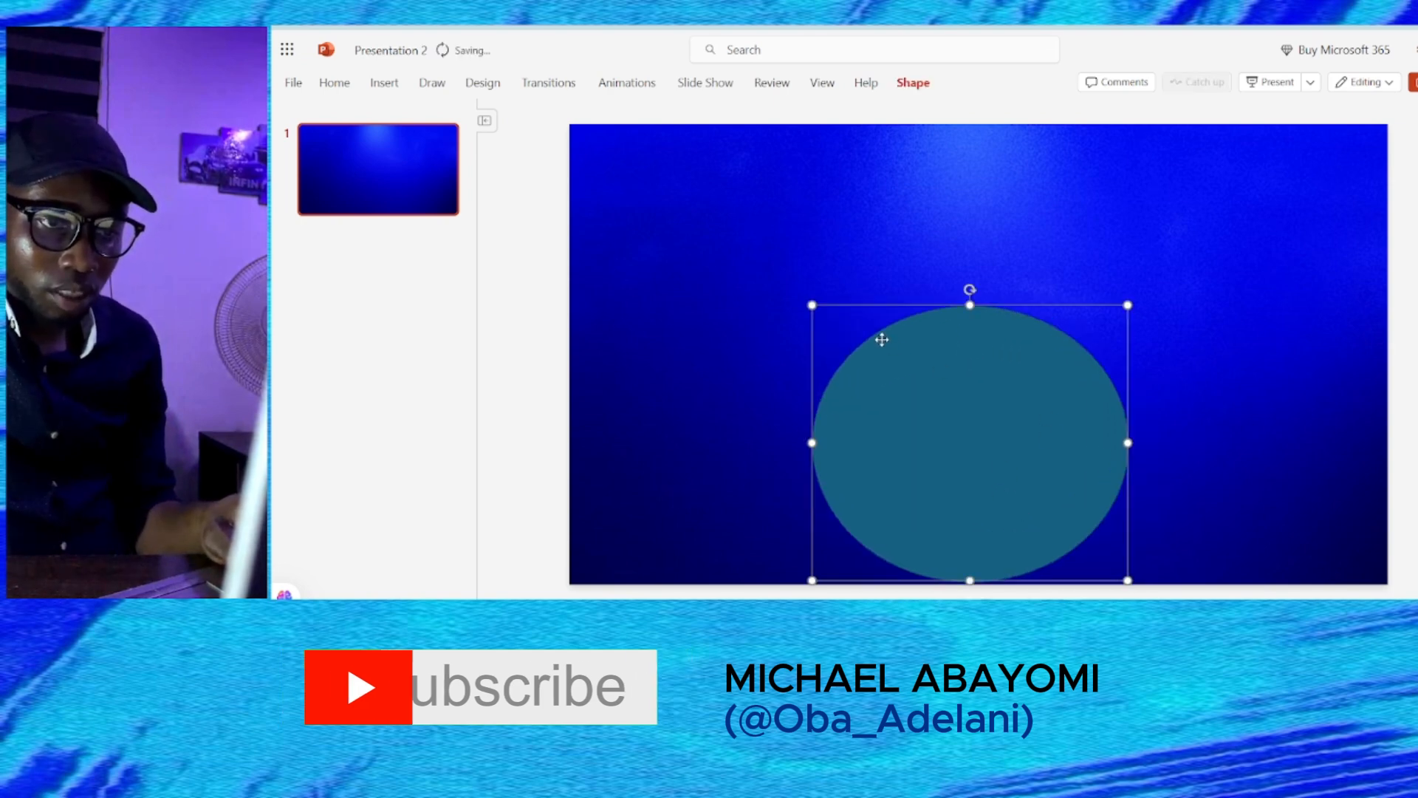
Set the oval's width and height to 8 inches each
right_click(1004, 297)
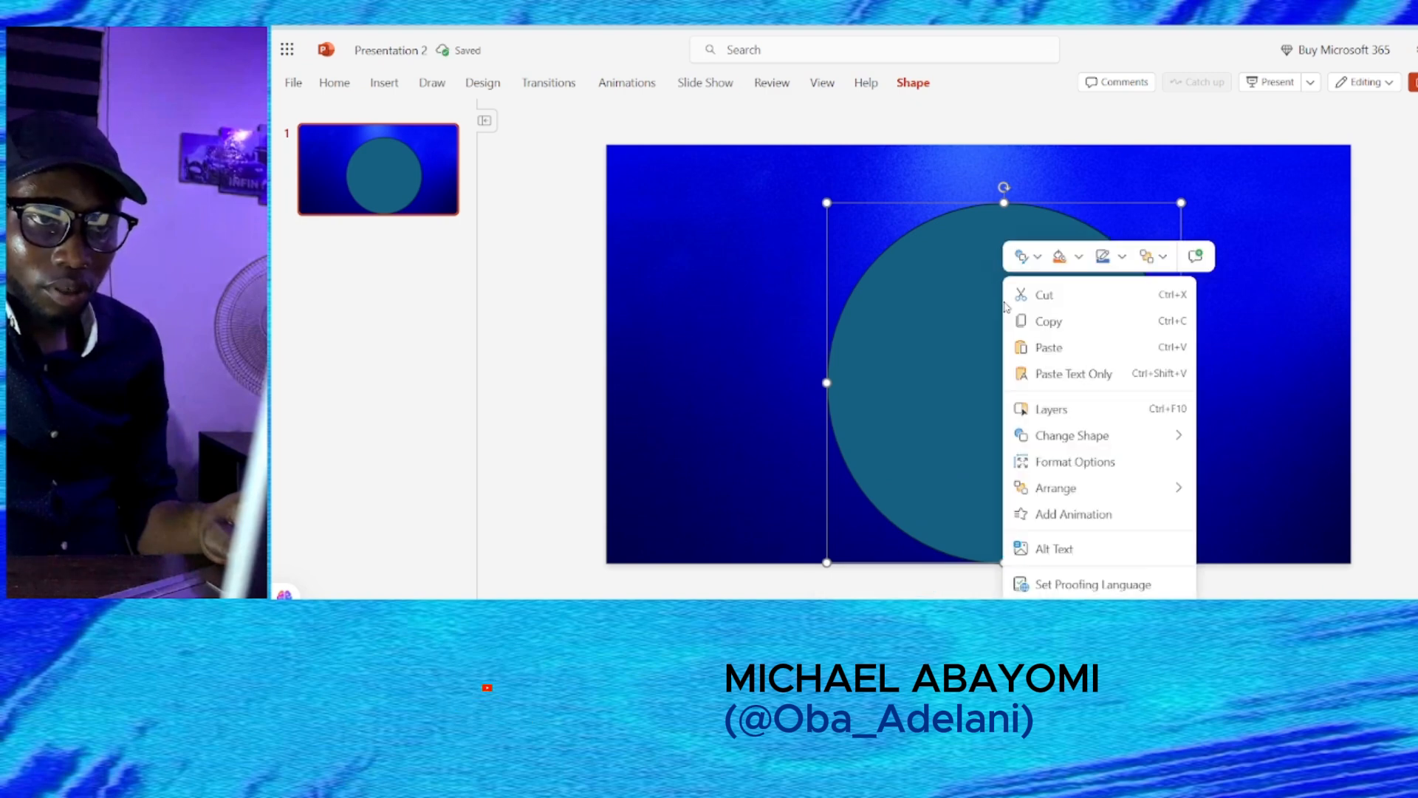
left_click(1083, 462)
left_click_drag(1407, 190, 1381, 193)
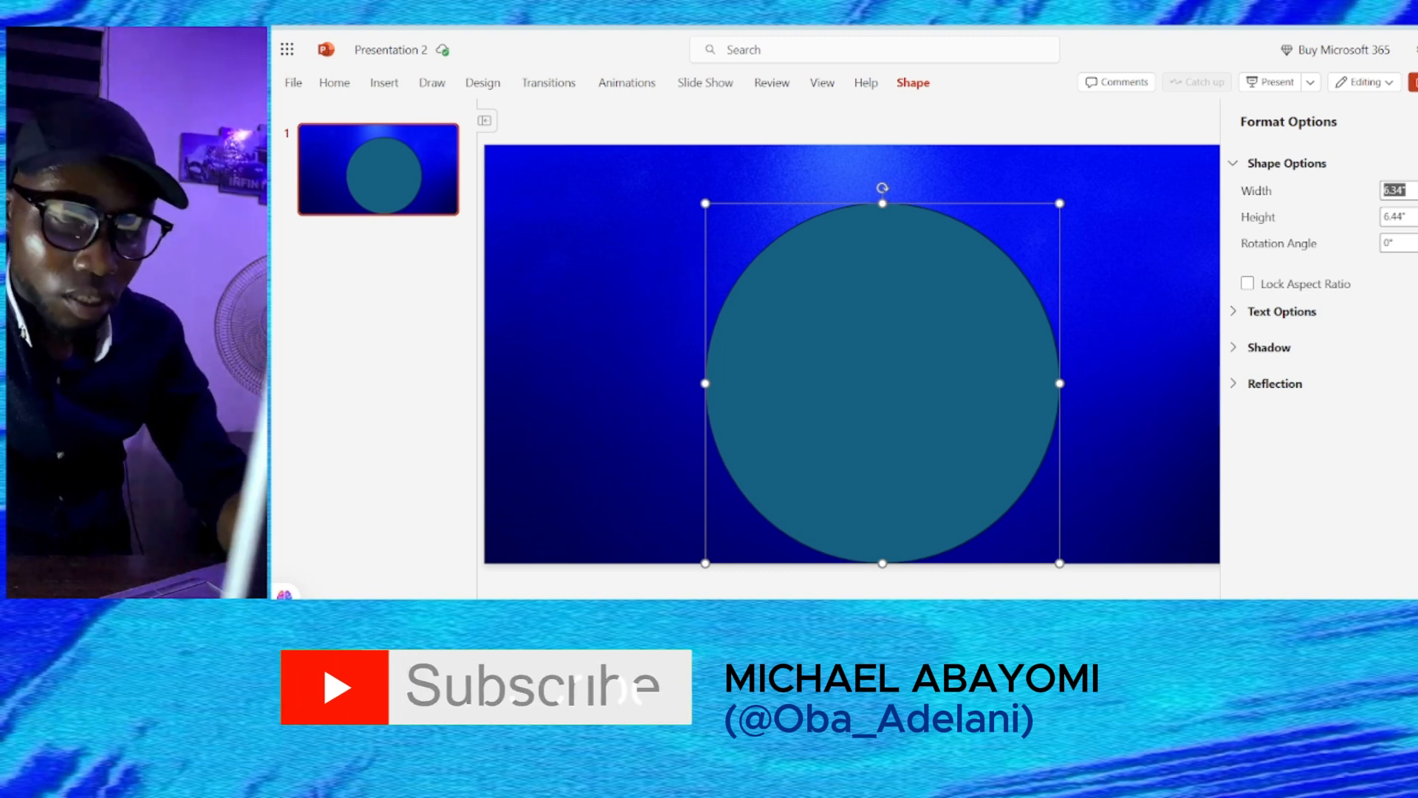
type("8")
key("Tab")
type("8")
key("Return")
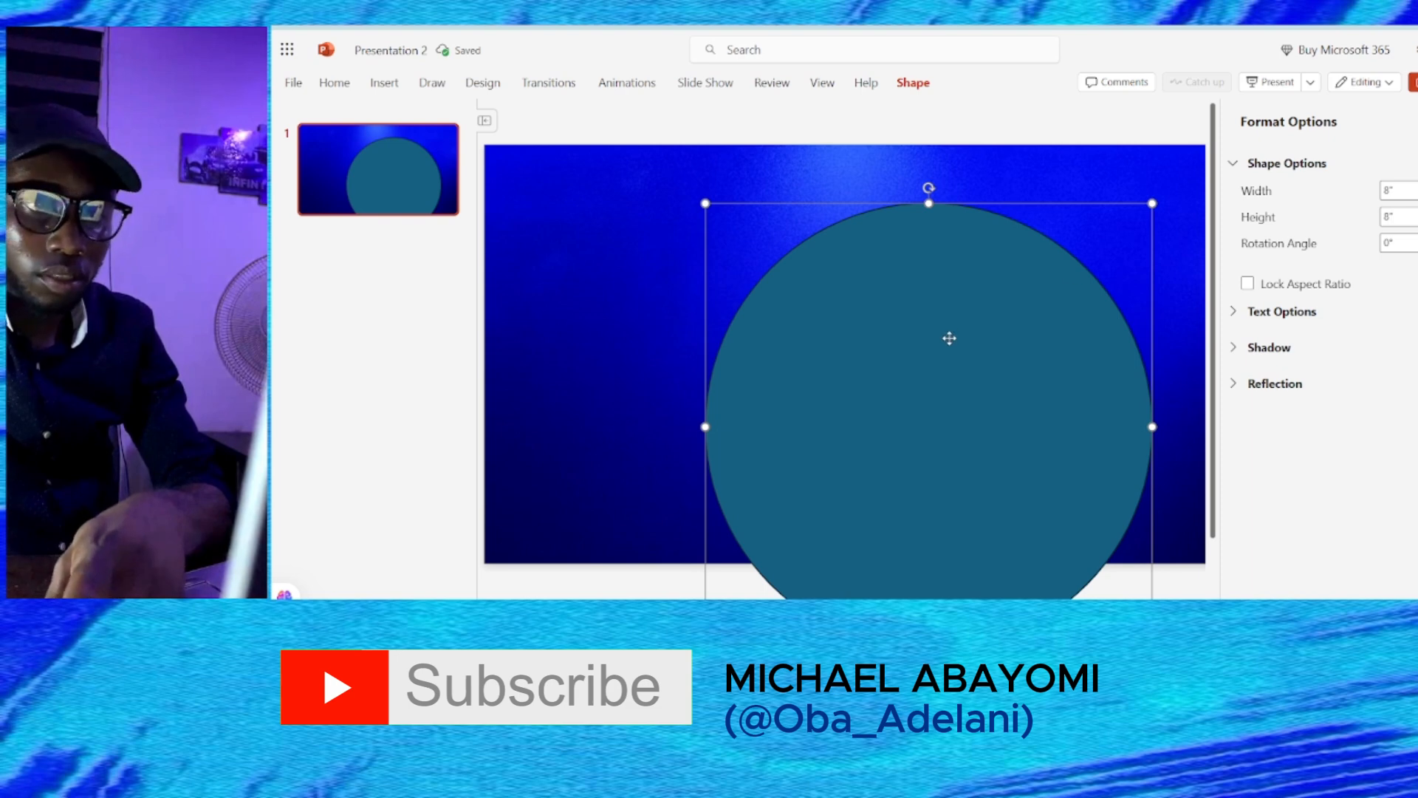
Move the circle to the slide's horizontal centre with its lower half hanging below the slide's bottom edge
left_click_drag(931, 320, 855, 461)
scroll(870, 247, "down", 3)
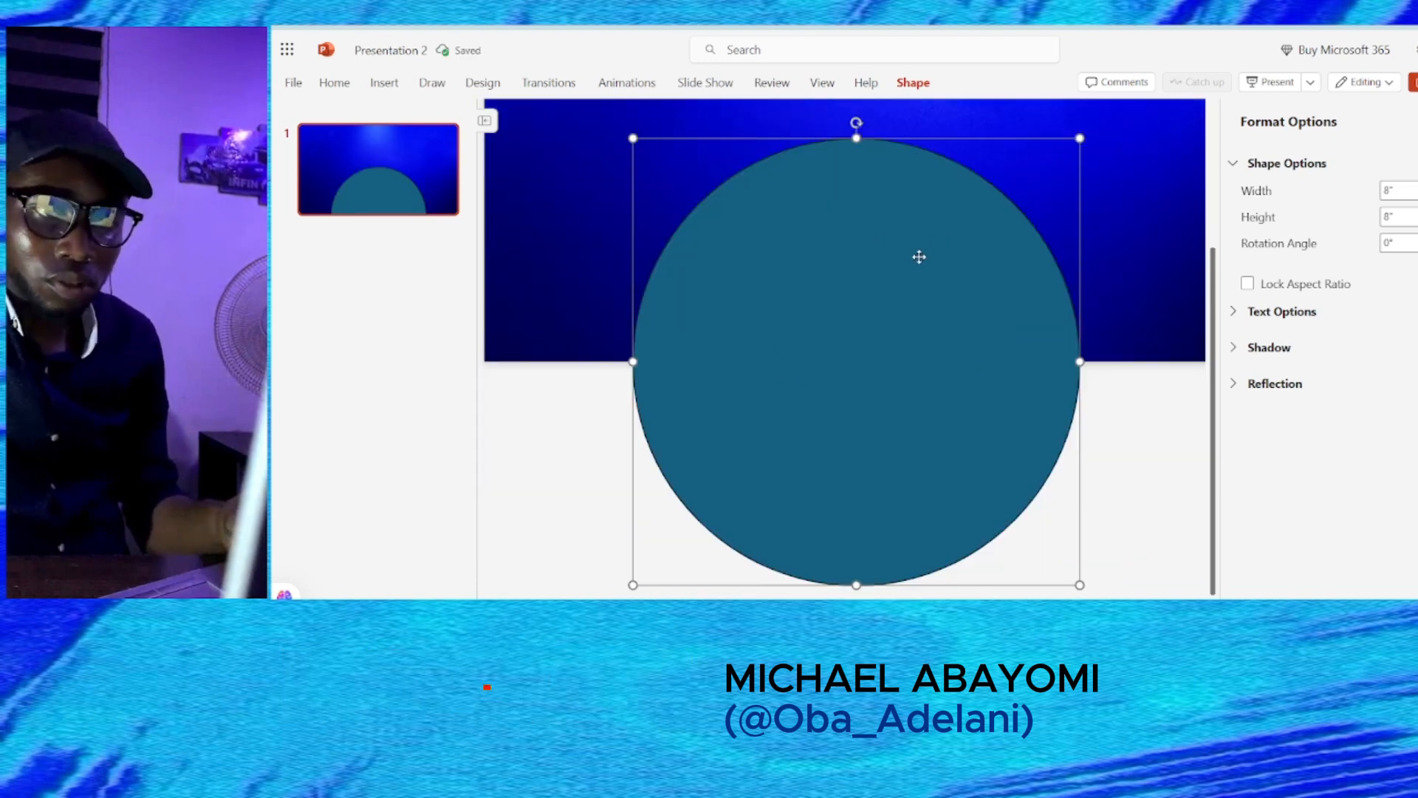
scroll(919, 256, "up", 1)
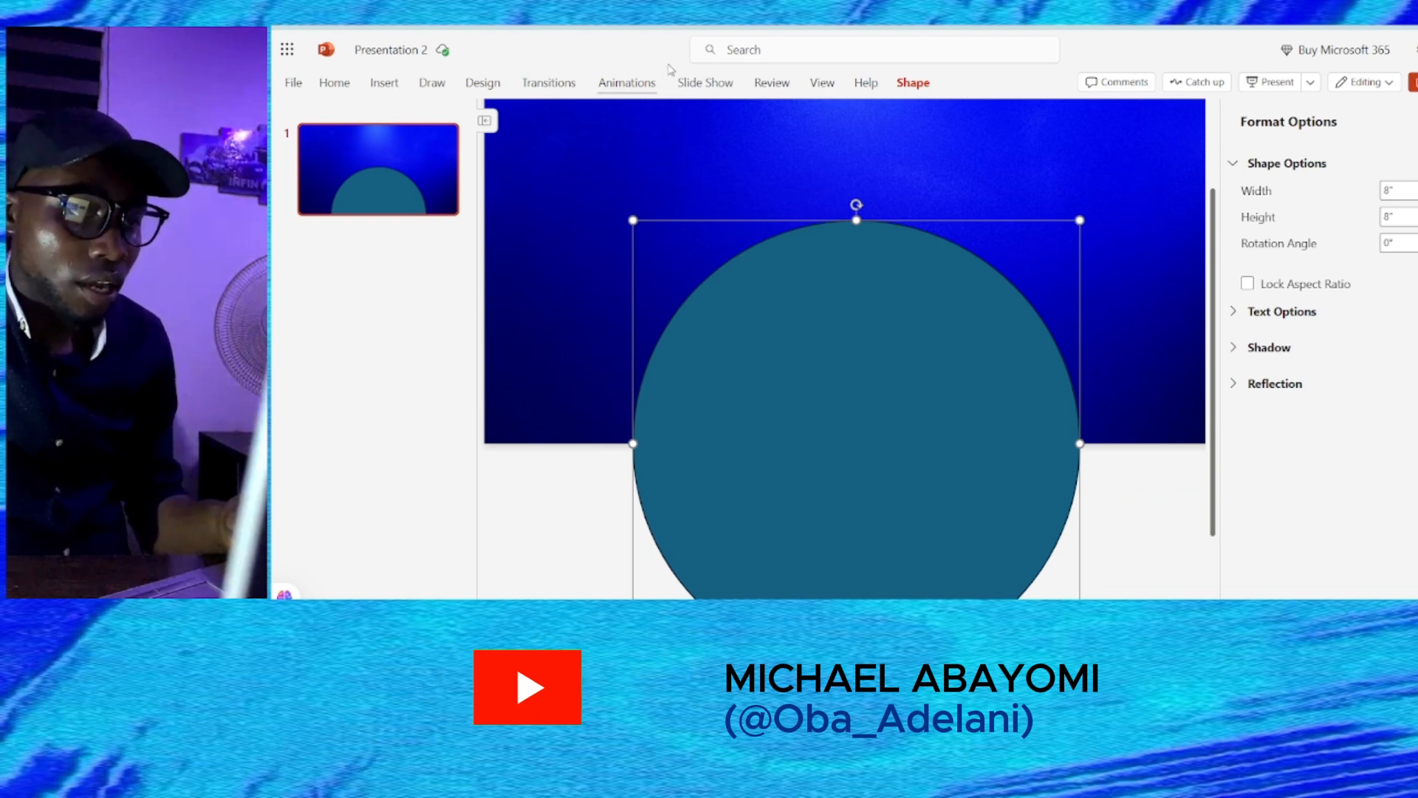
Remove the circle's fill colour
left_click(903, 87)
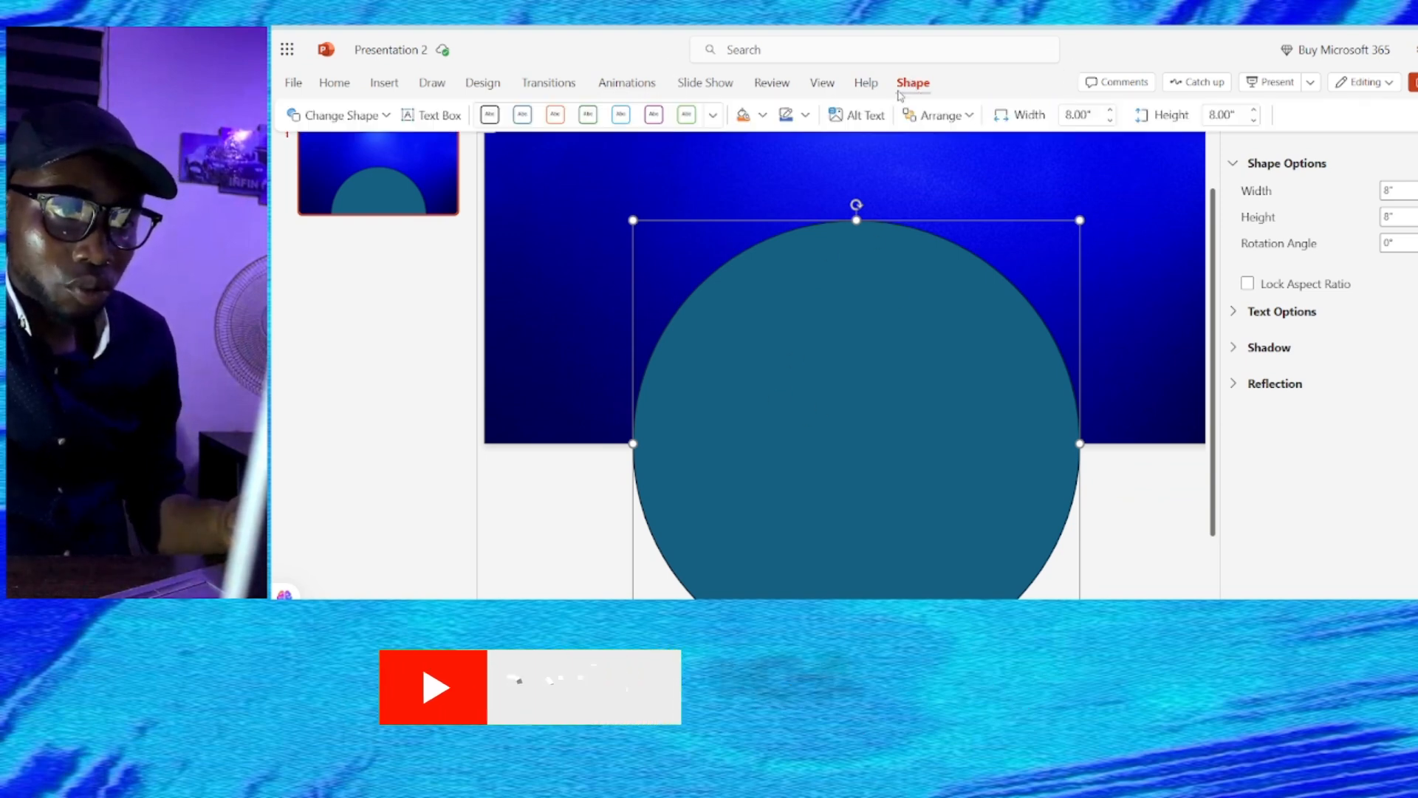
left_click(762, 118)
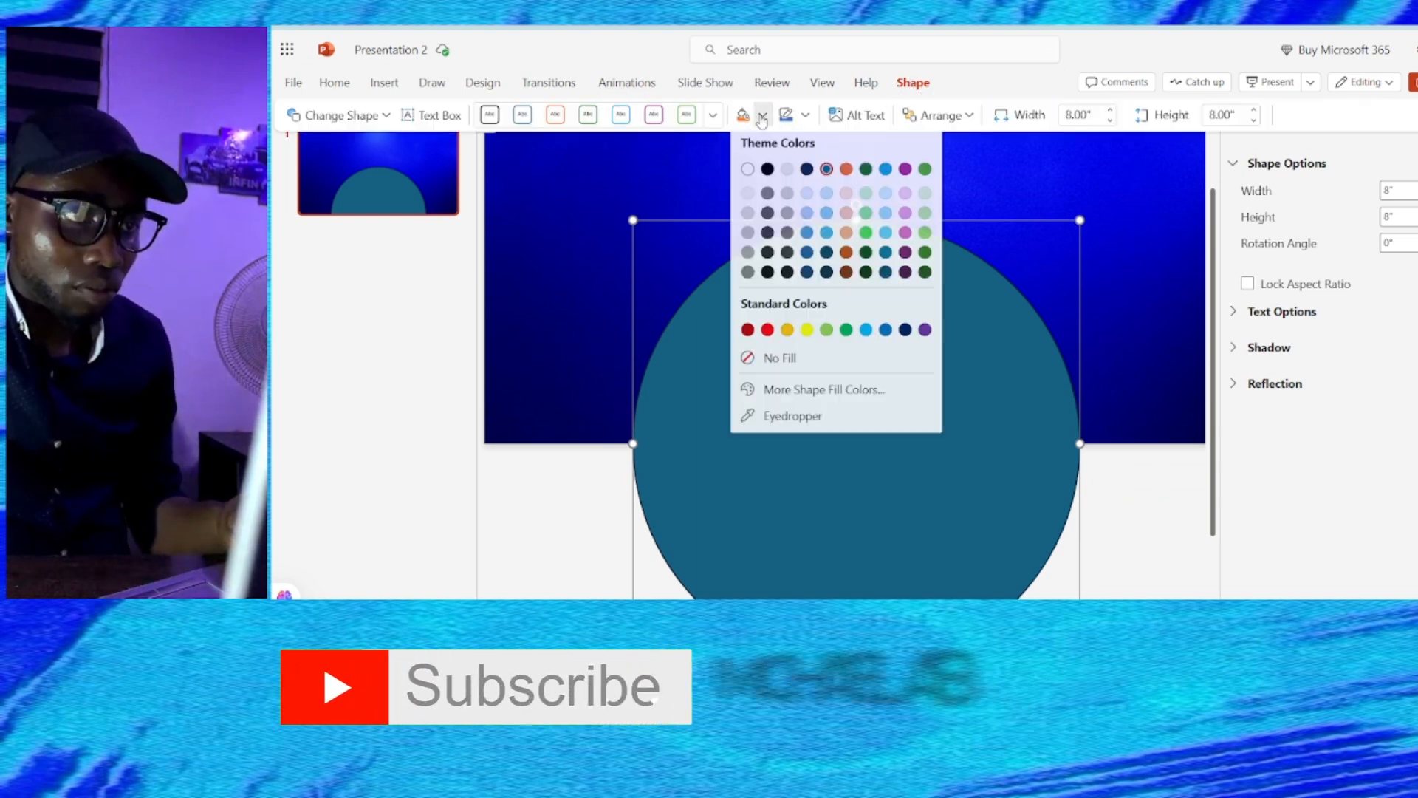
left_click(795, 365)
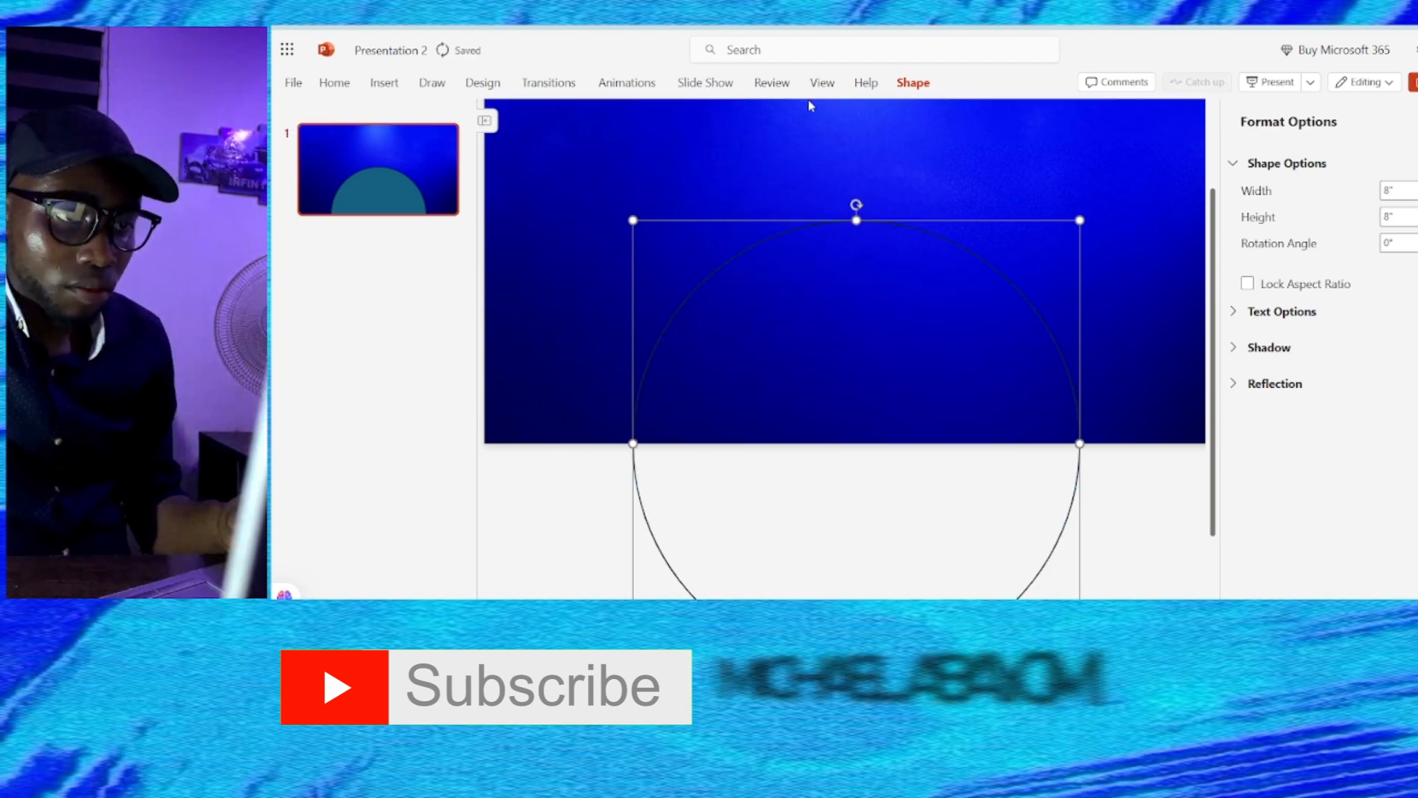
Give the circle a white outline with a weight of 4½ pt
left_click(913, 84)
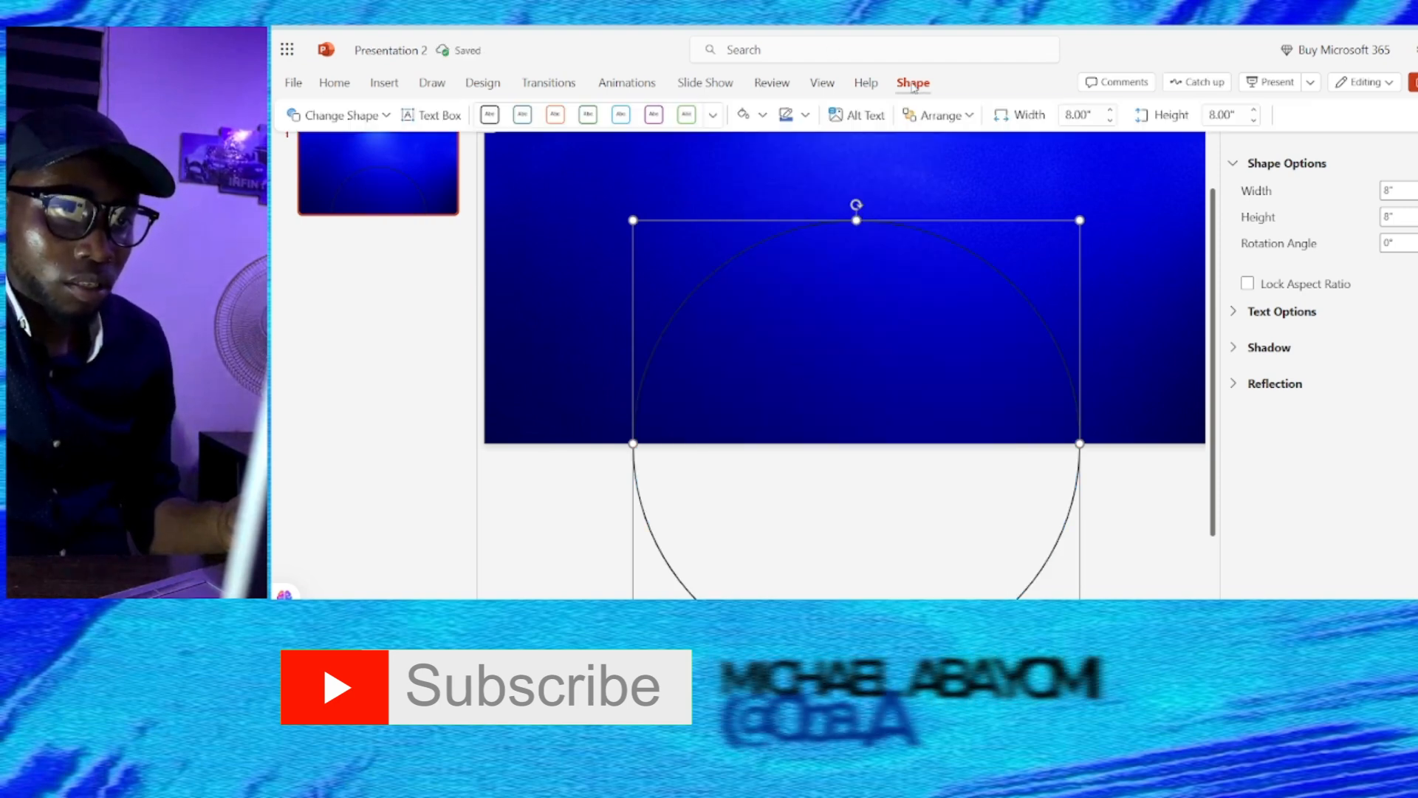
left_click(805, 118)
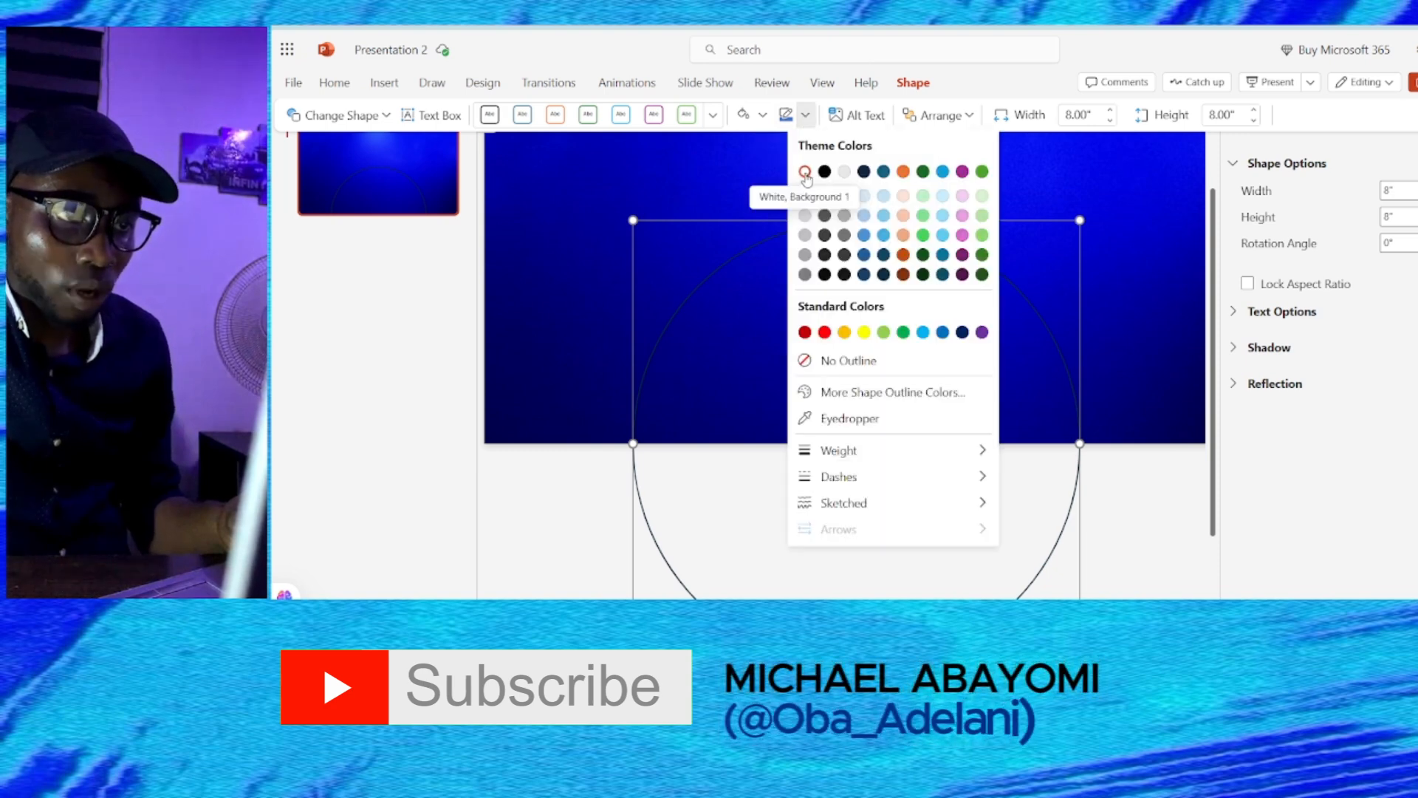
left_click(803, 168)
left_click(911, 87)
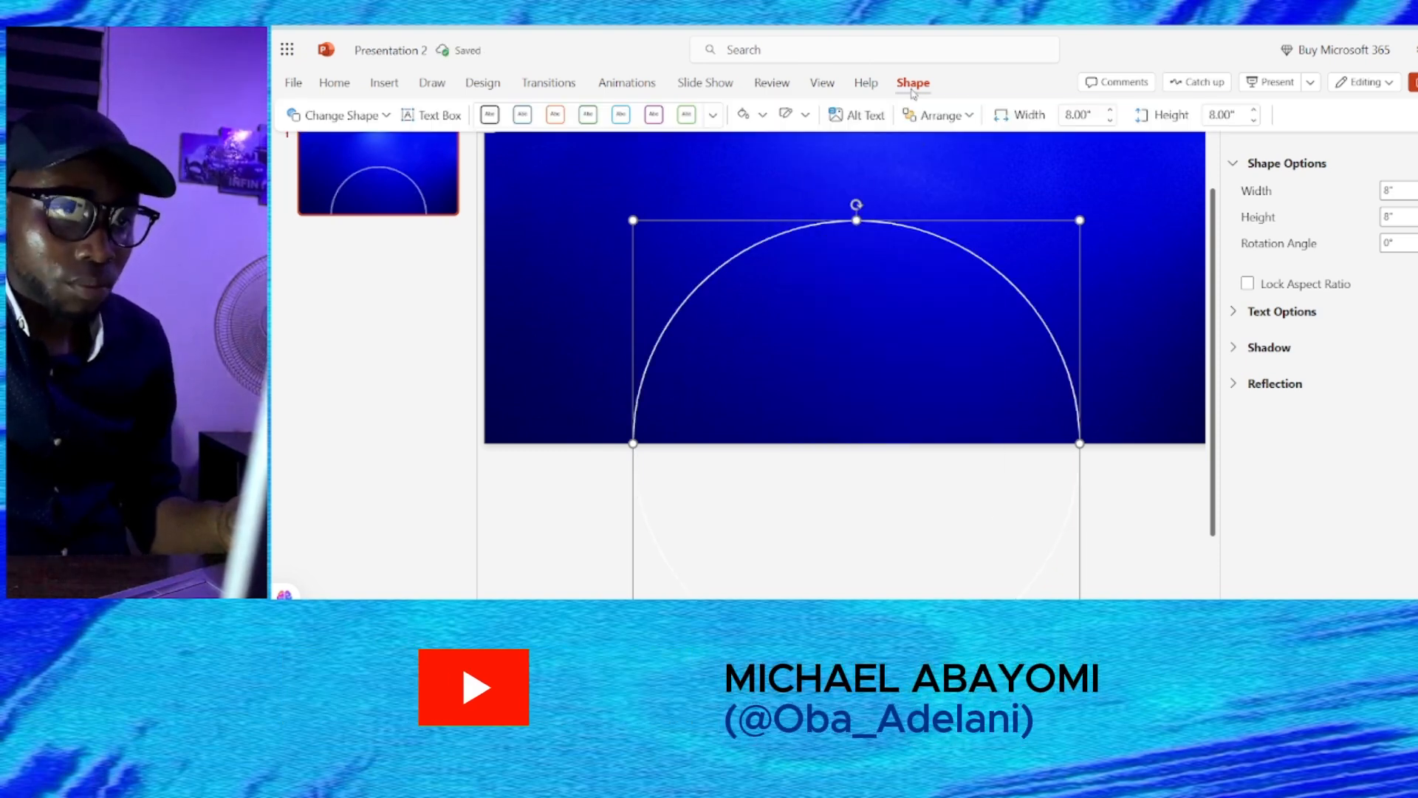
left_click(805, 115)
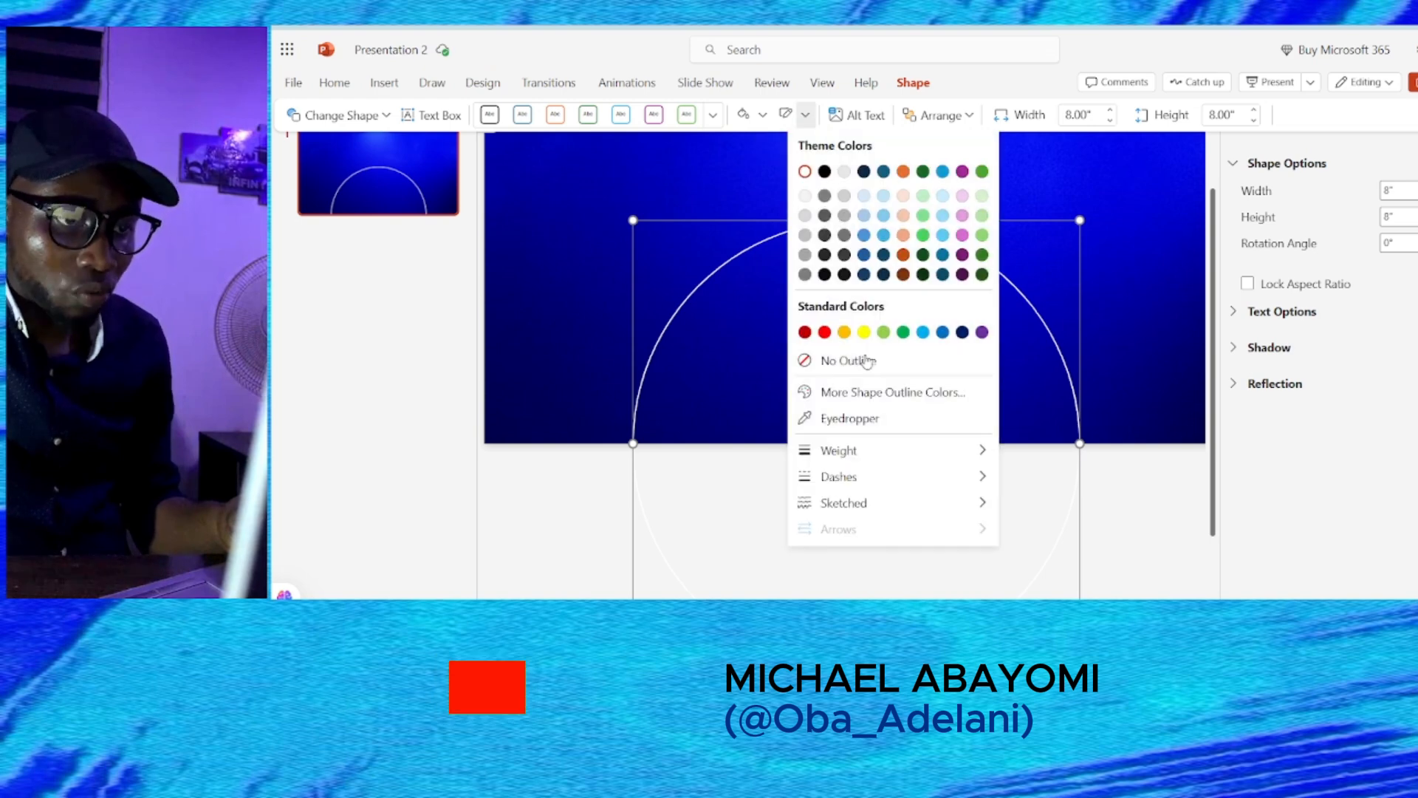
mouse_move(889, 462)
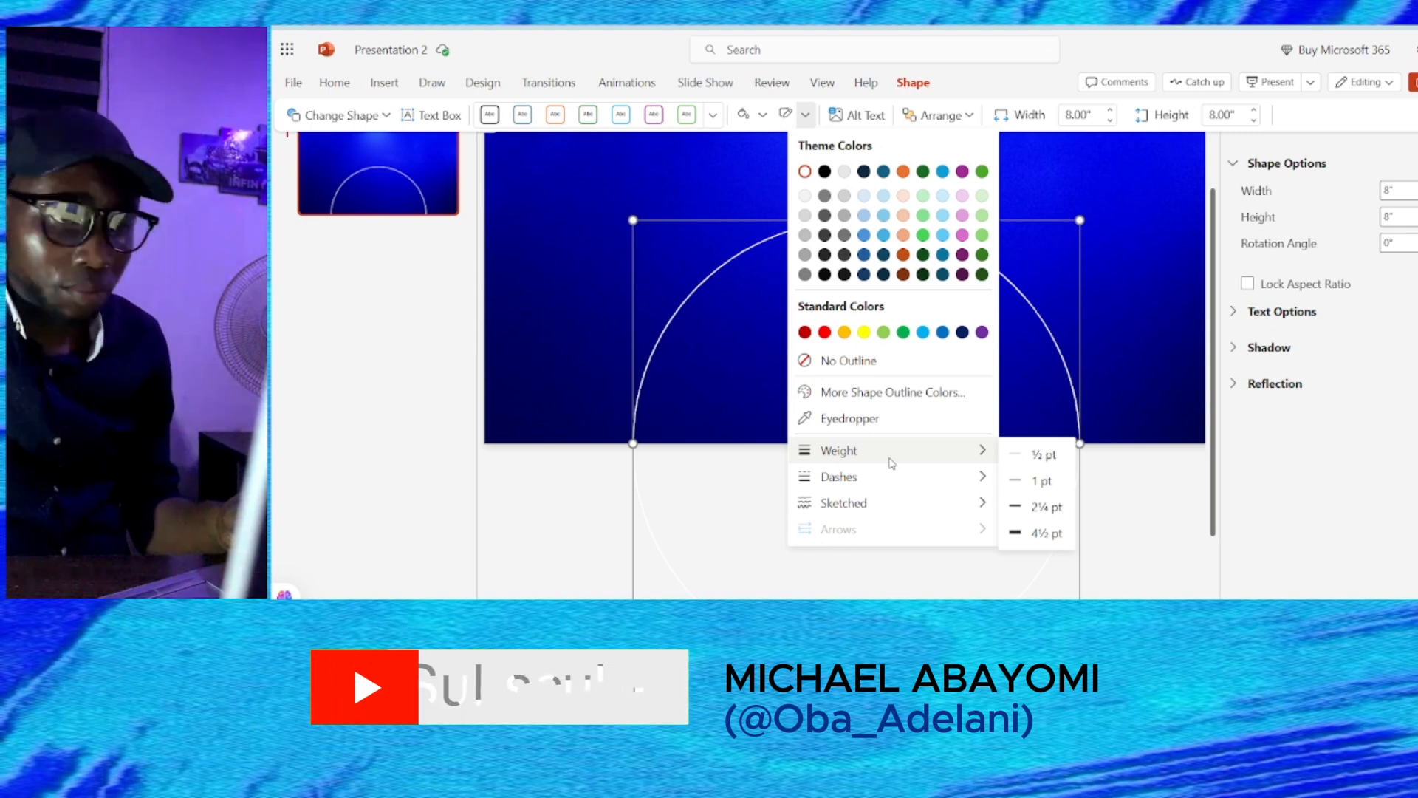
left_click(1045, 534)
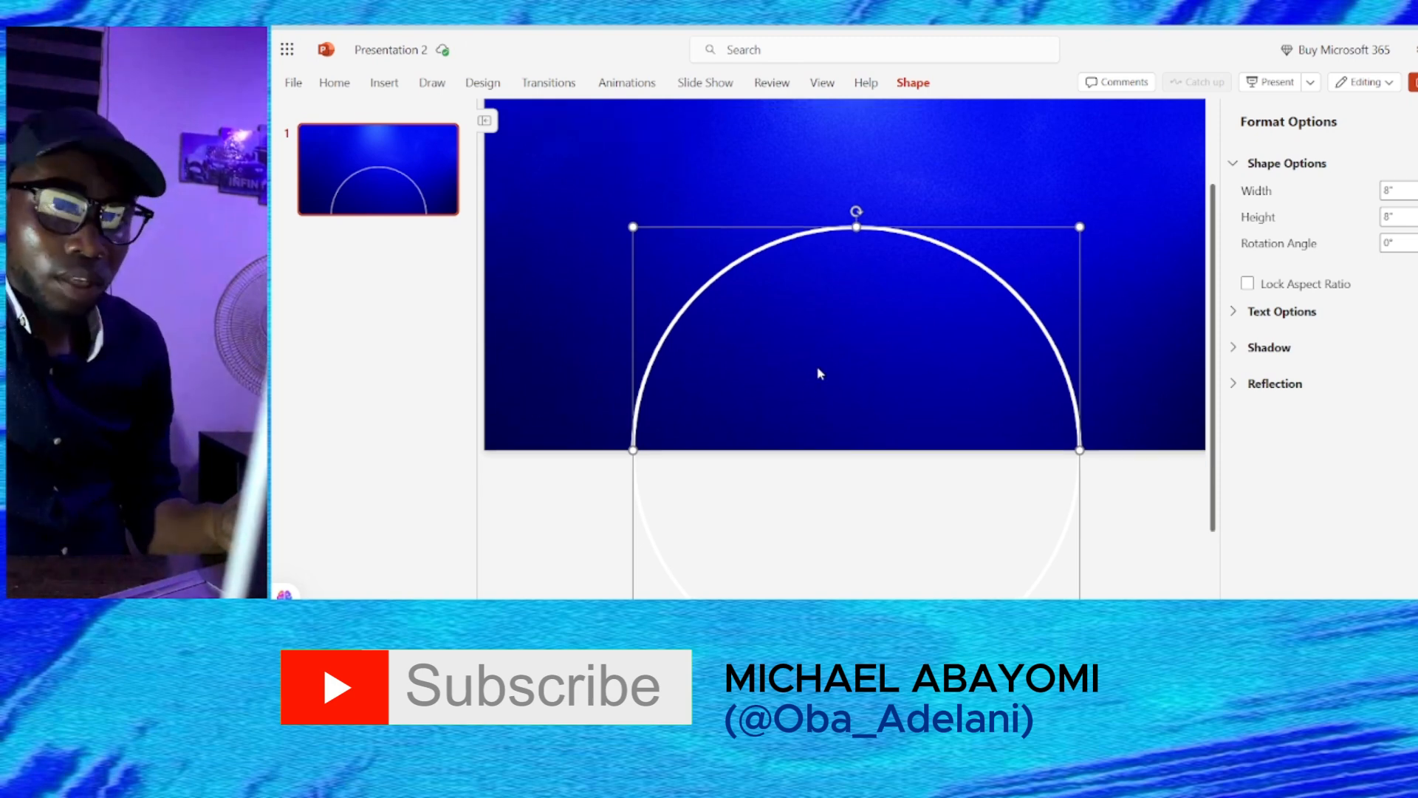
Insert a text box above the circle and enter the title "OBJECTS IN THE SKY"
scroll(817, 365, "up", 2)
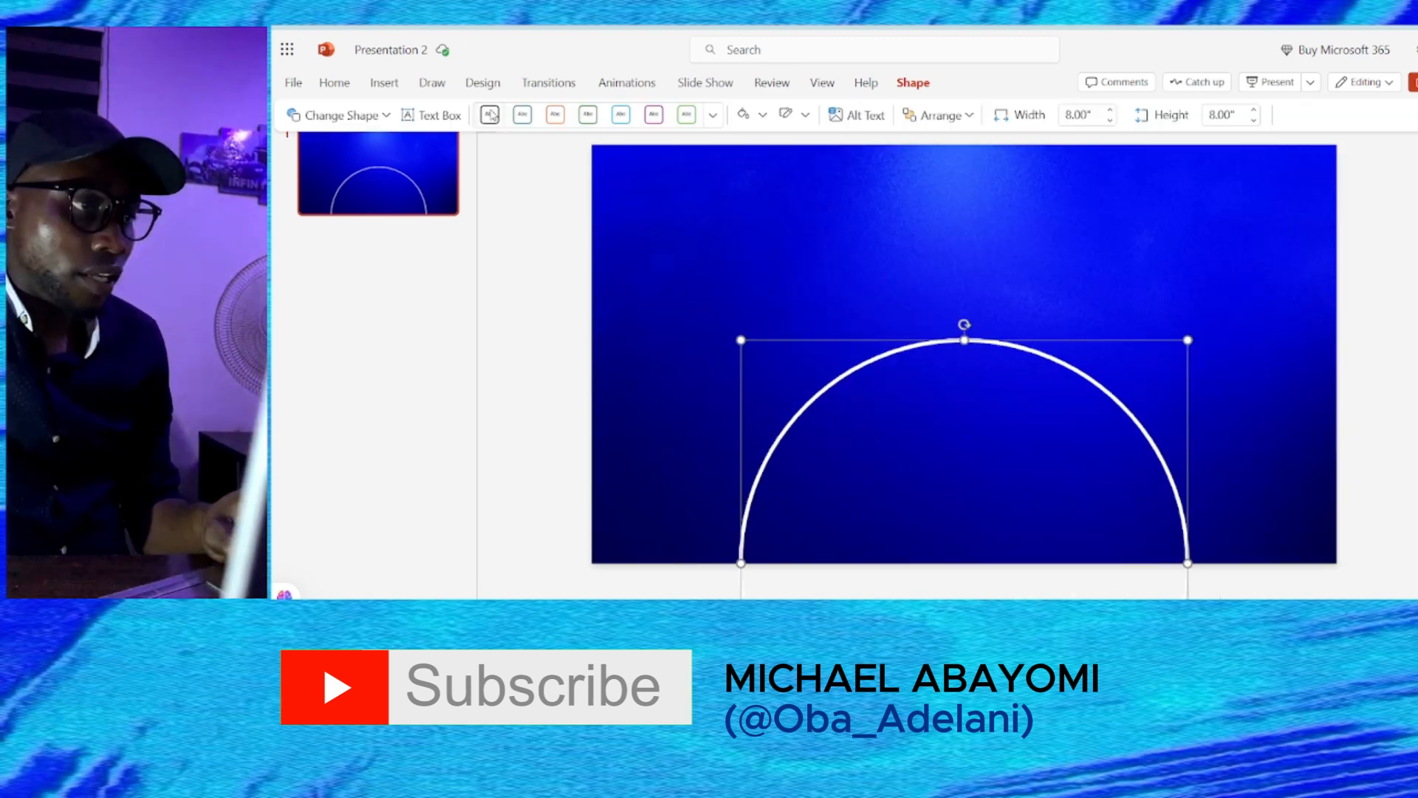
left_click(385, 83)
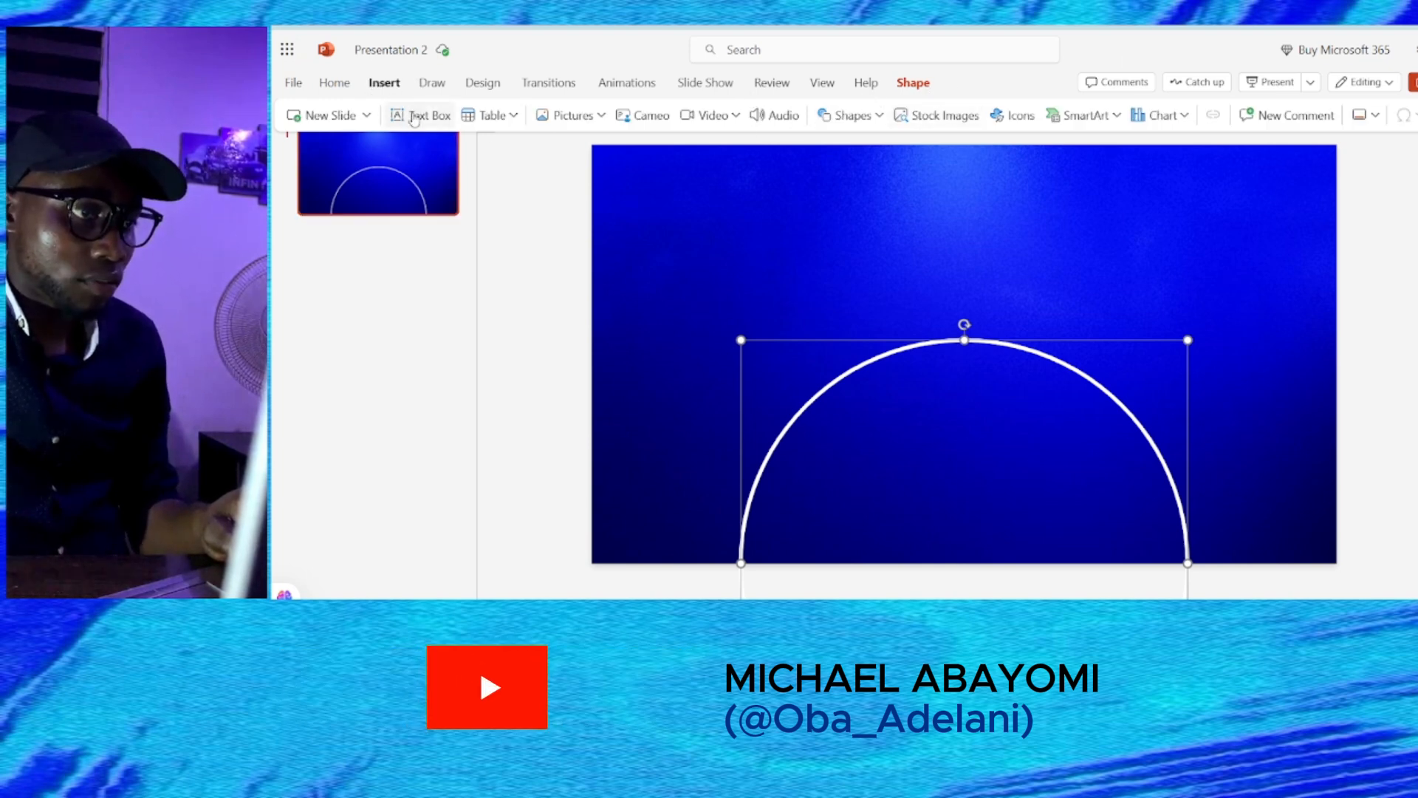
left_click_drag(758, 193, 1171, 309)
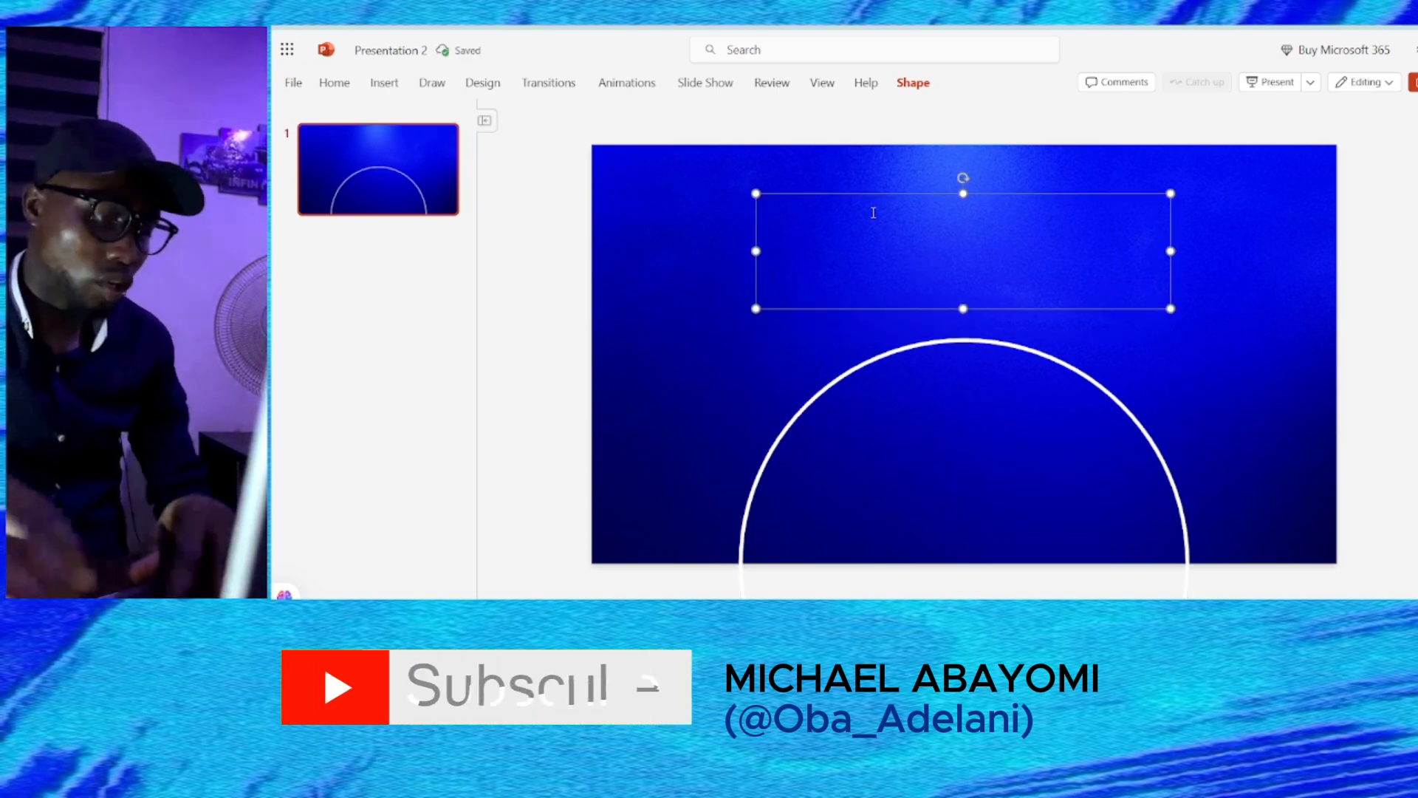
type("OBJECTS IN THE")
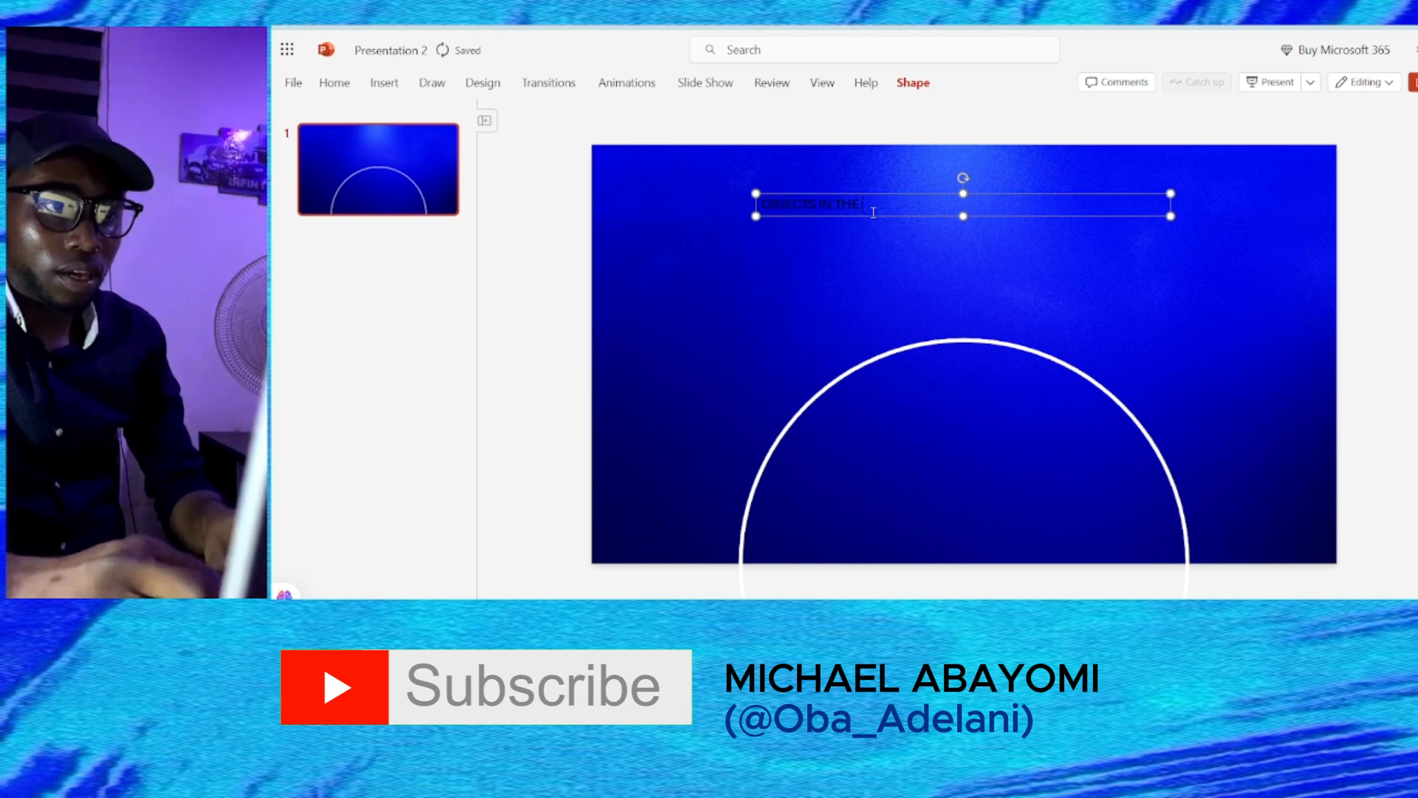
type(" SKY")
Format the whole title as bold white text at size 40 and centre it in its text box
key("ctrl+a")
left_click(334, 83)
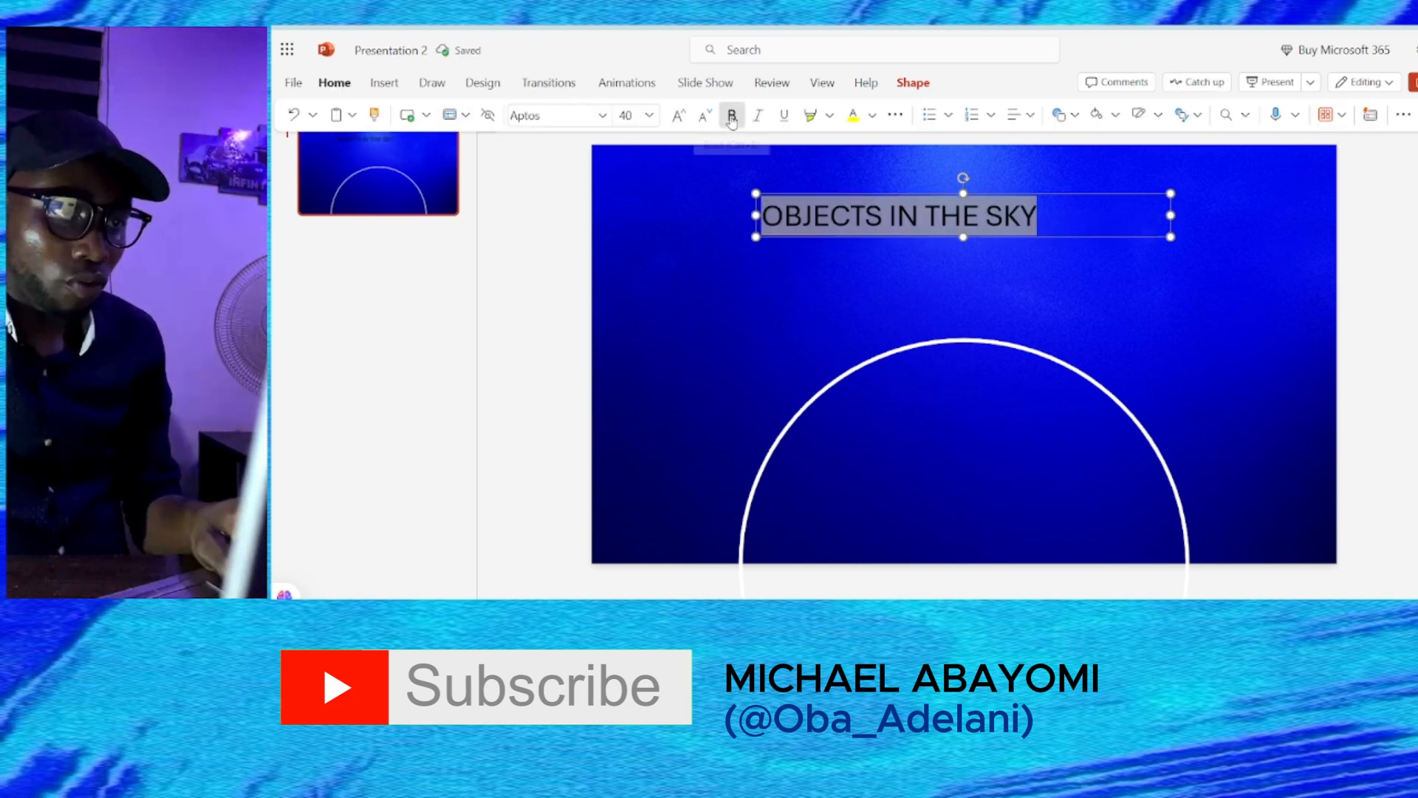
left_click(732, 116)
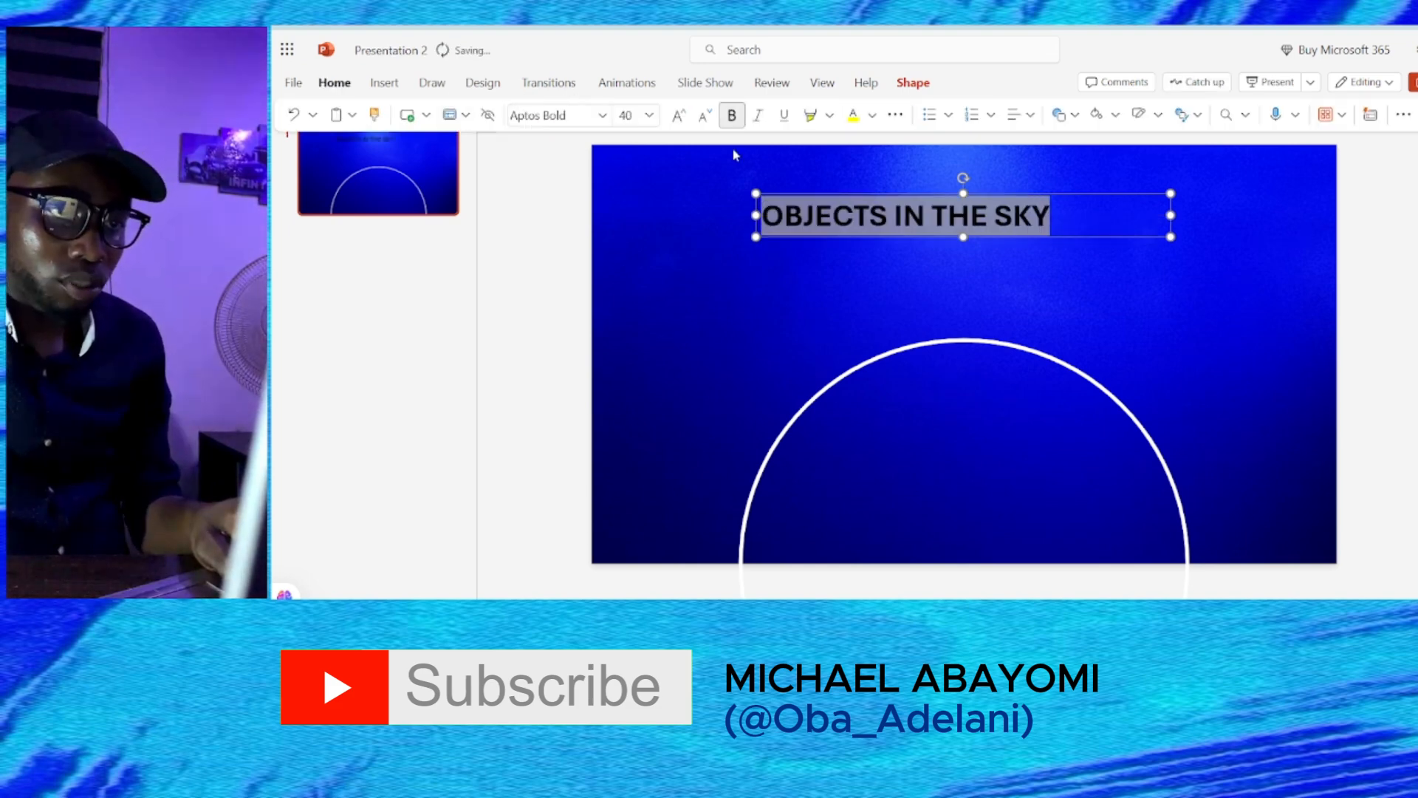
left_click(871, 116)
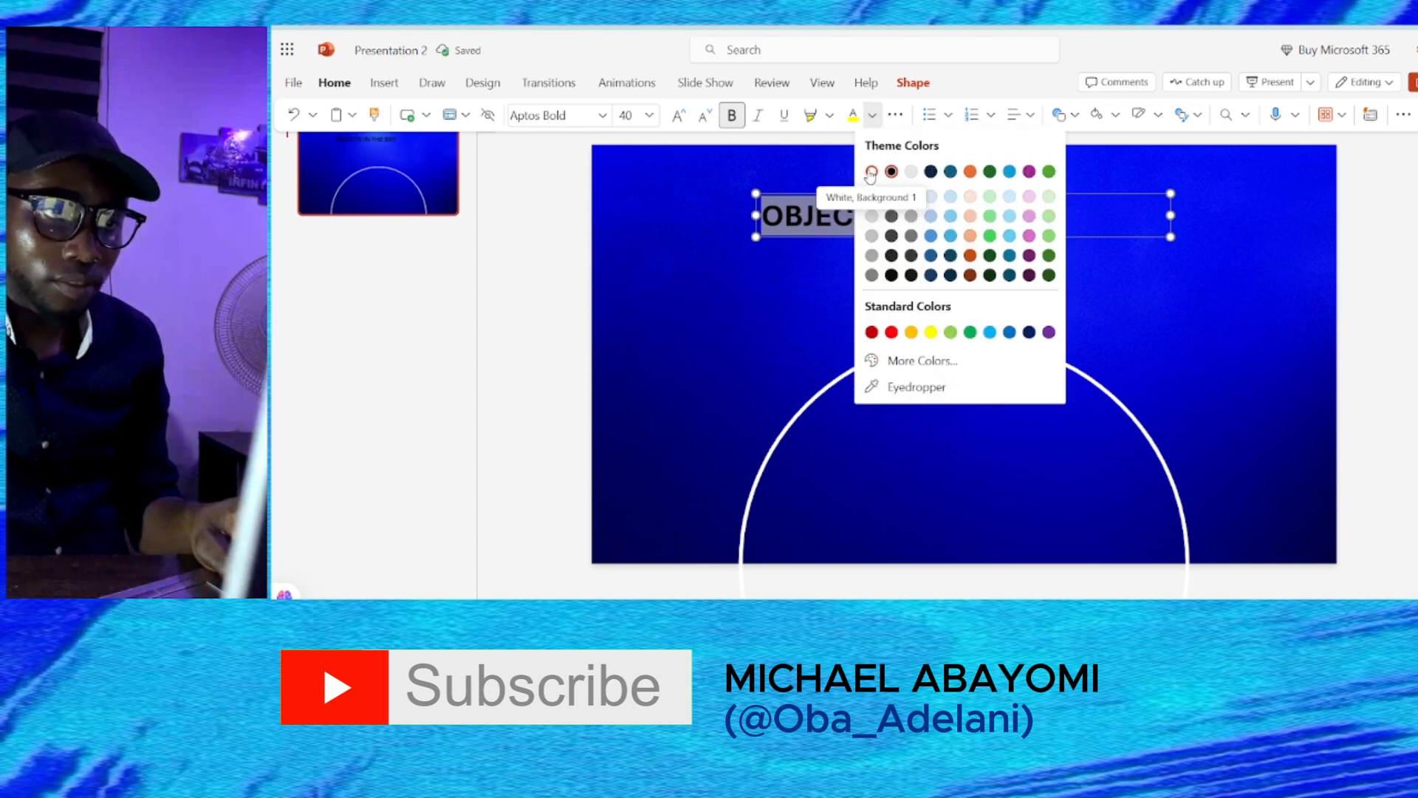
left_click(870, 171)
left_click(1022, 119)
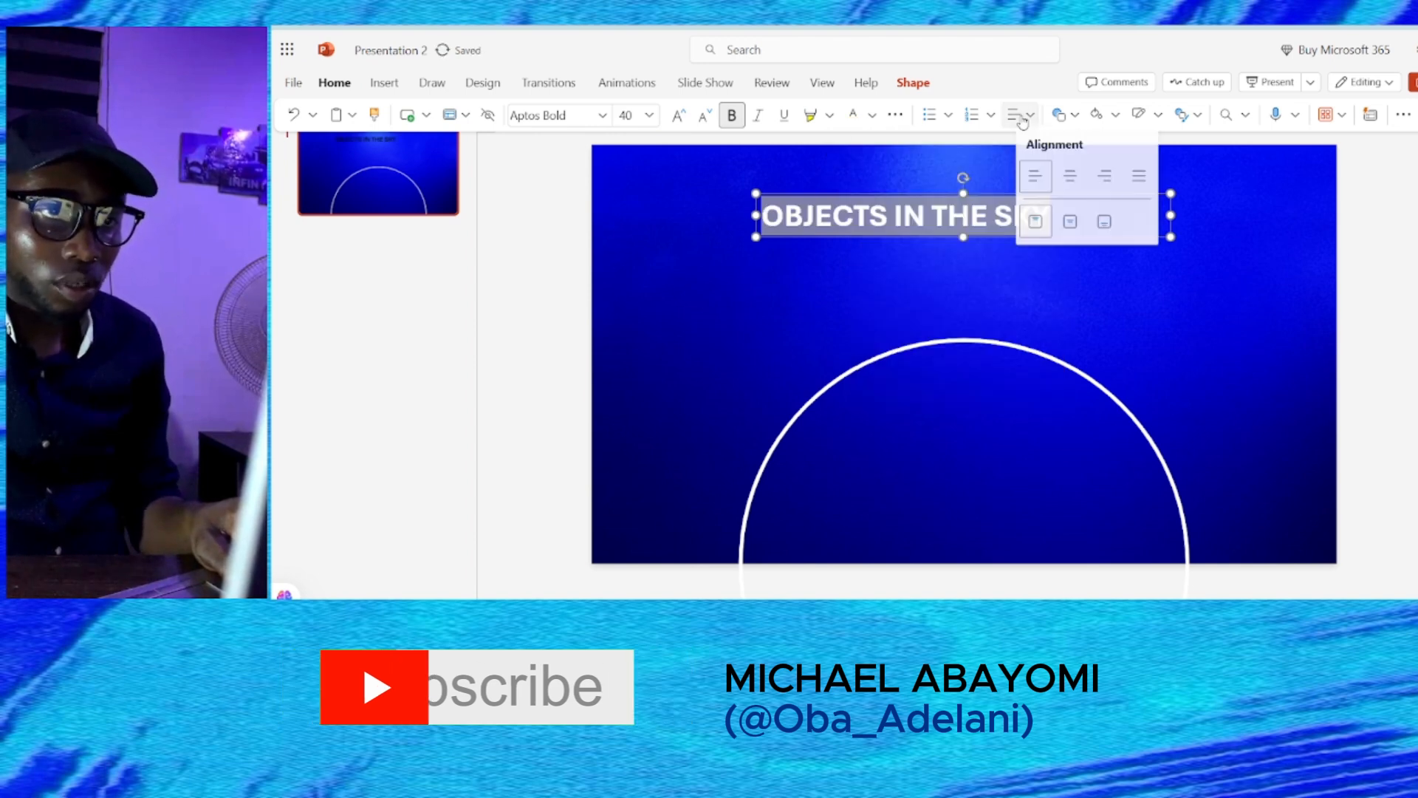
left_click(1070, 175)
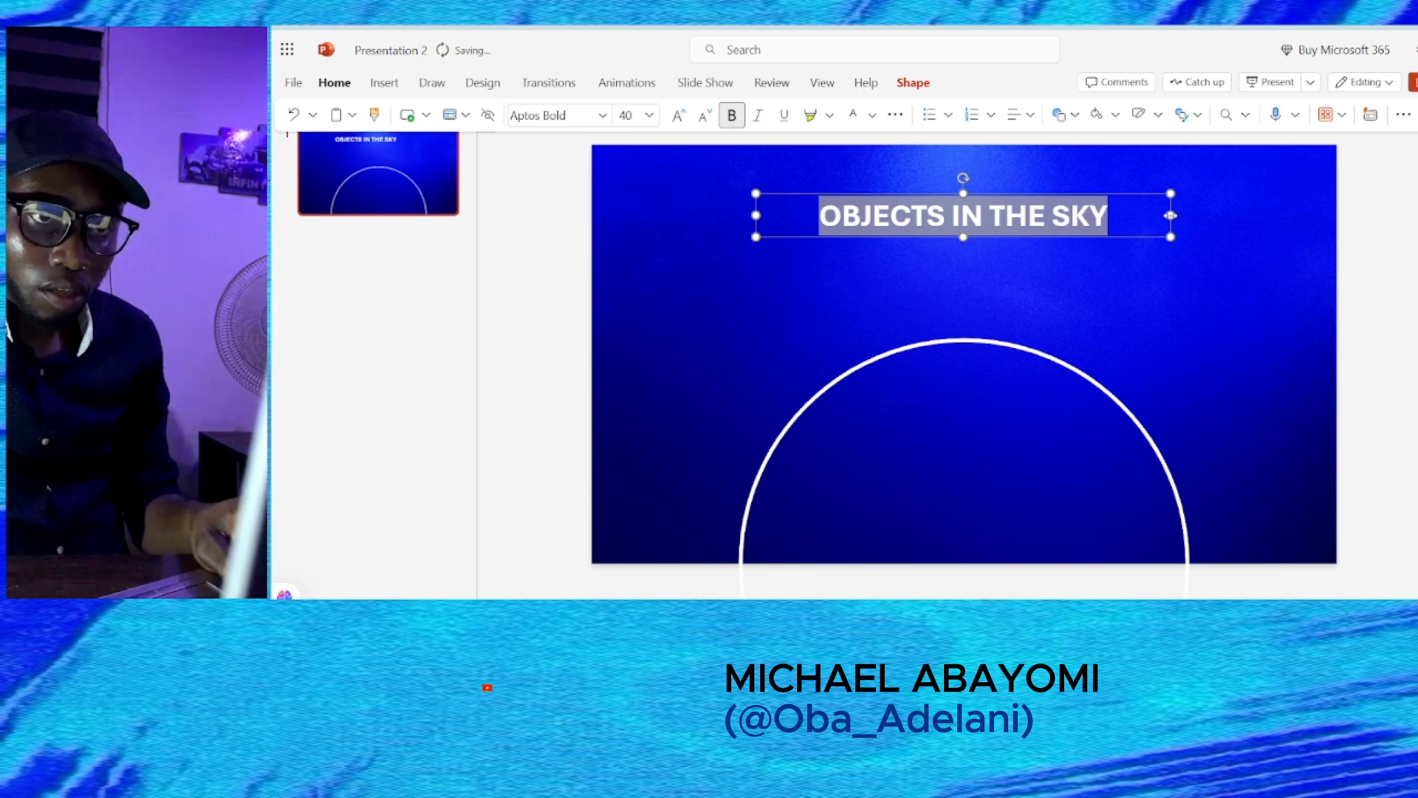
Narrow the title's text box to fit the text and move it back to the slide's horizontal centre
left_click_drag(1171, 215, 1055, 226)
left_click_drag(983, 194, 1047, 219)
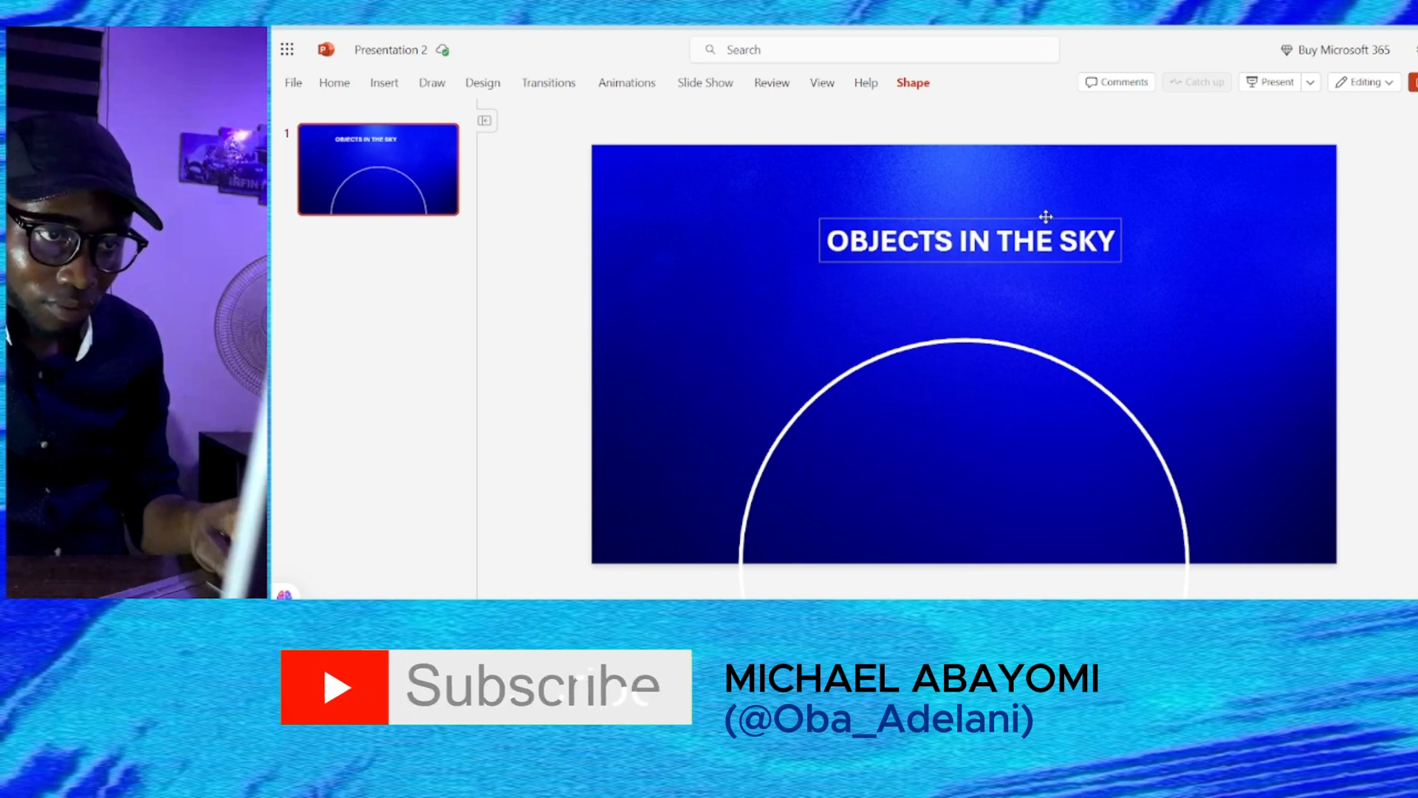
Colour the #STAR line below the title with the standard yellow
left_click_drag(919, 255, 972, 255)
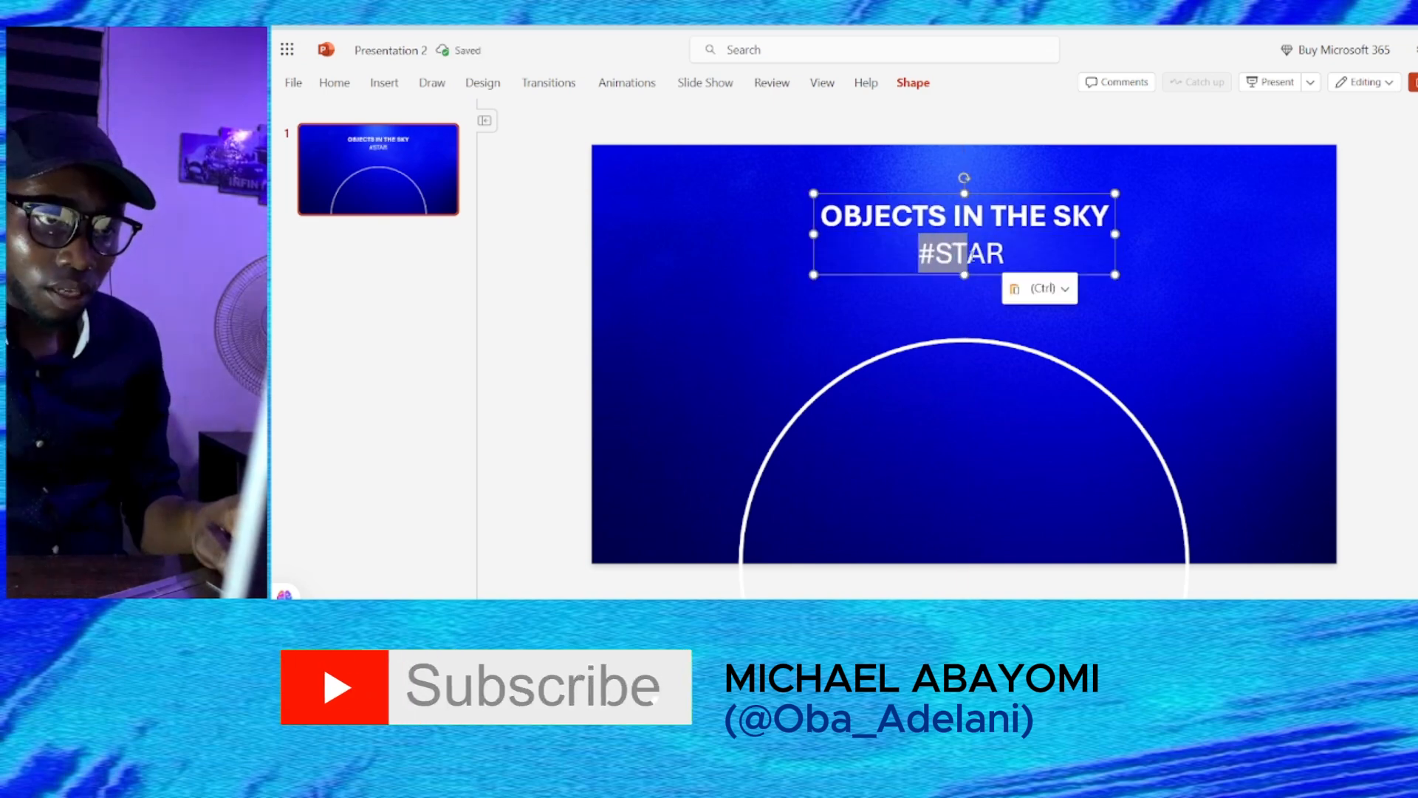
left_click(347, 82)
left_click(872, 120)
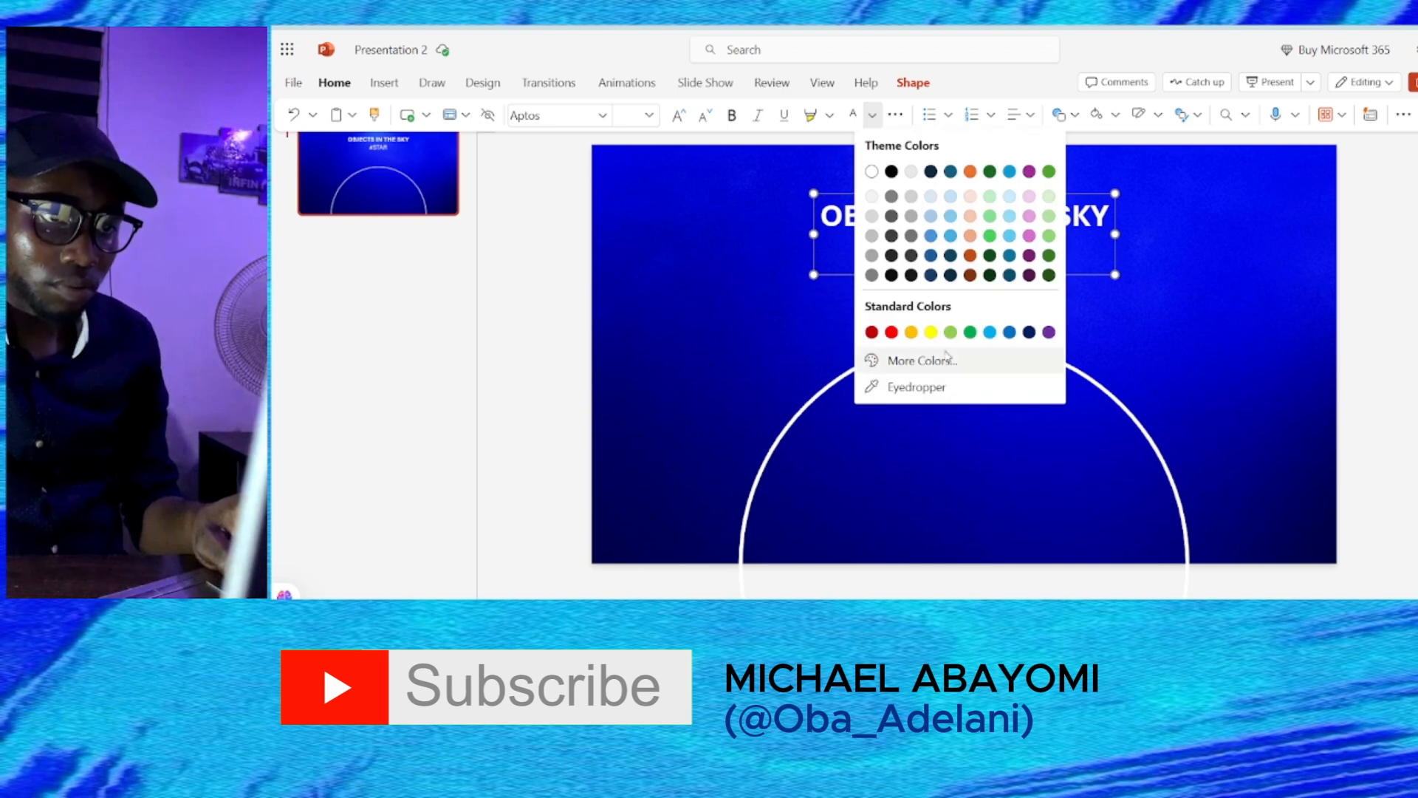
left_click(927, 330)
left_click(816, 329)
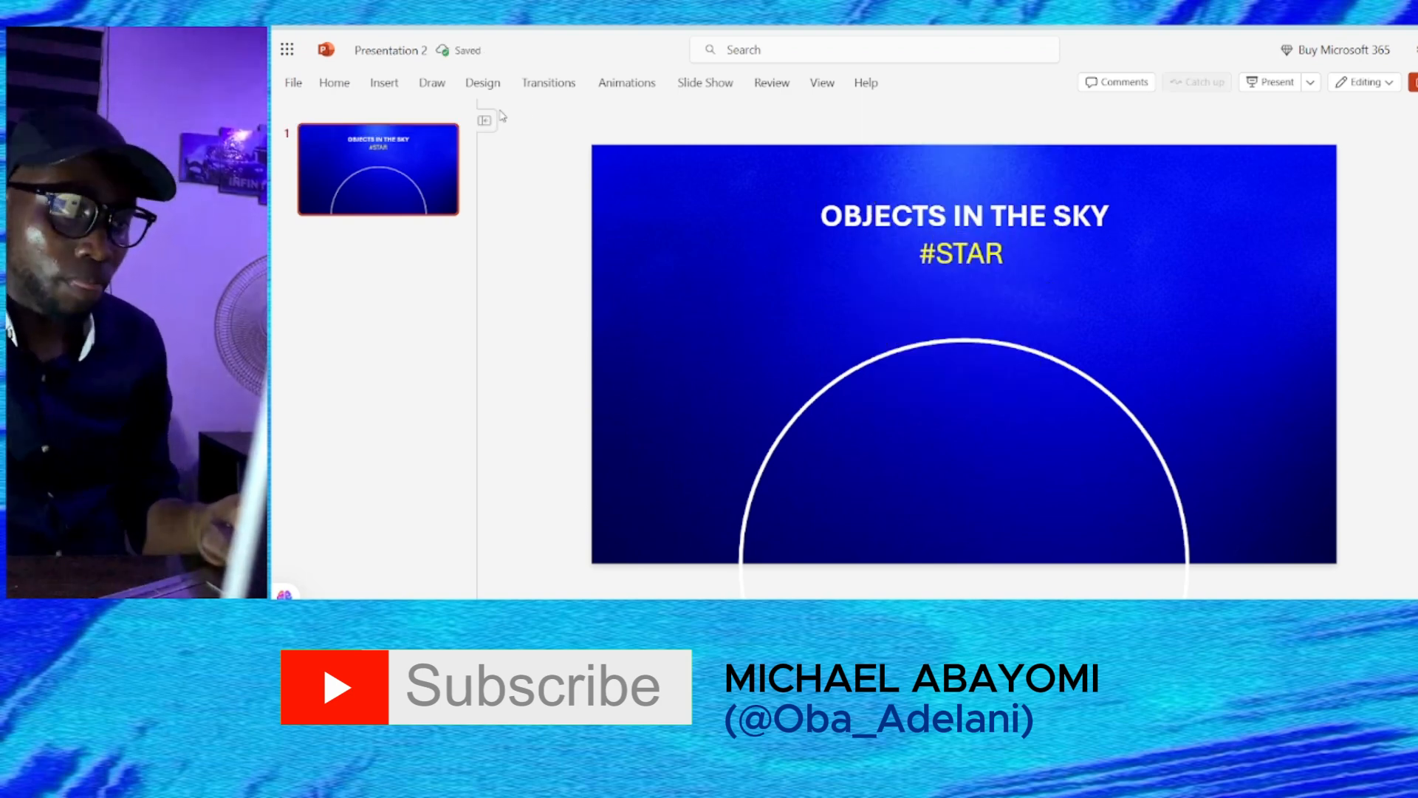
left_click(384, 84)
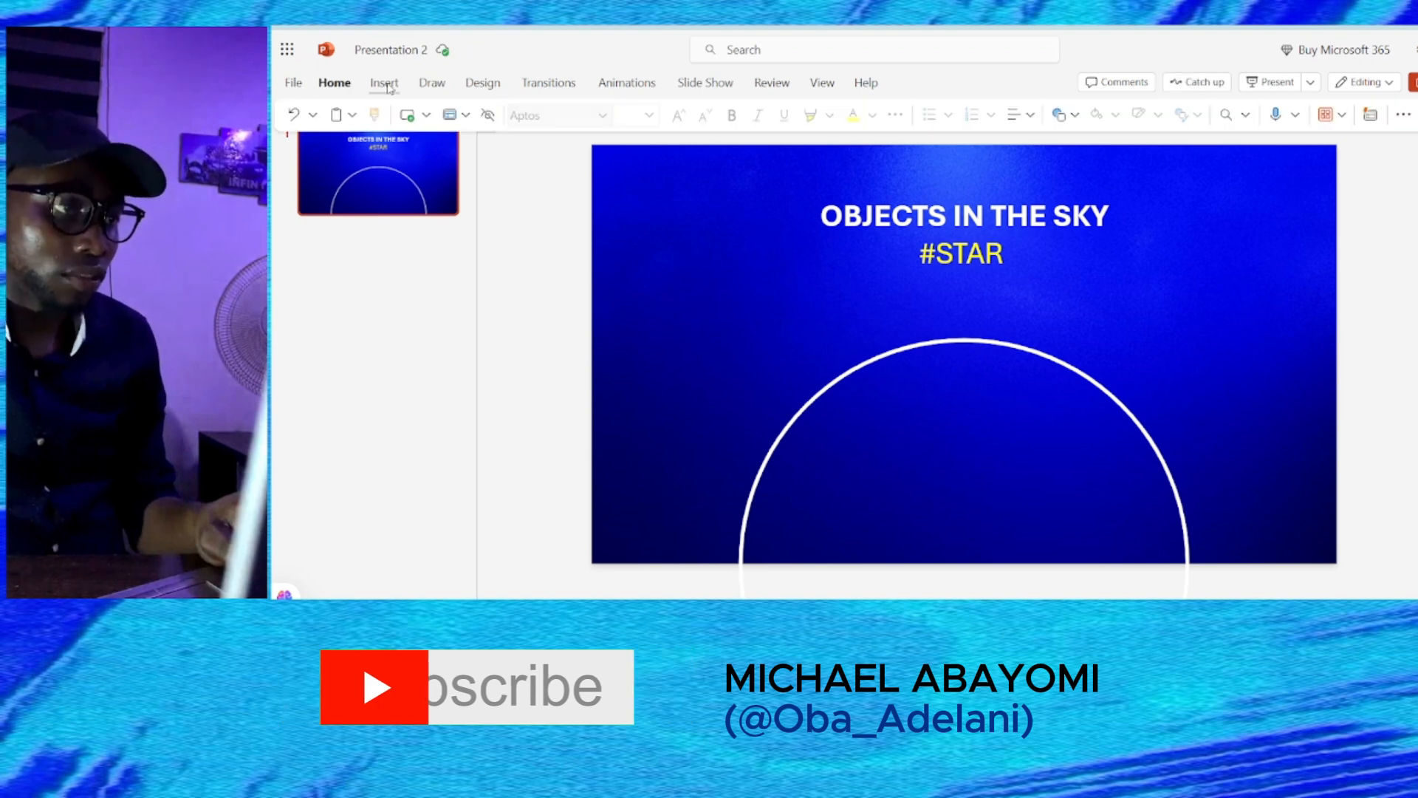
left_click(862, 574)
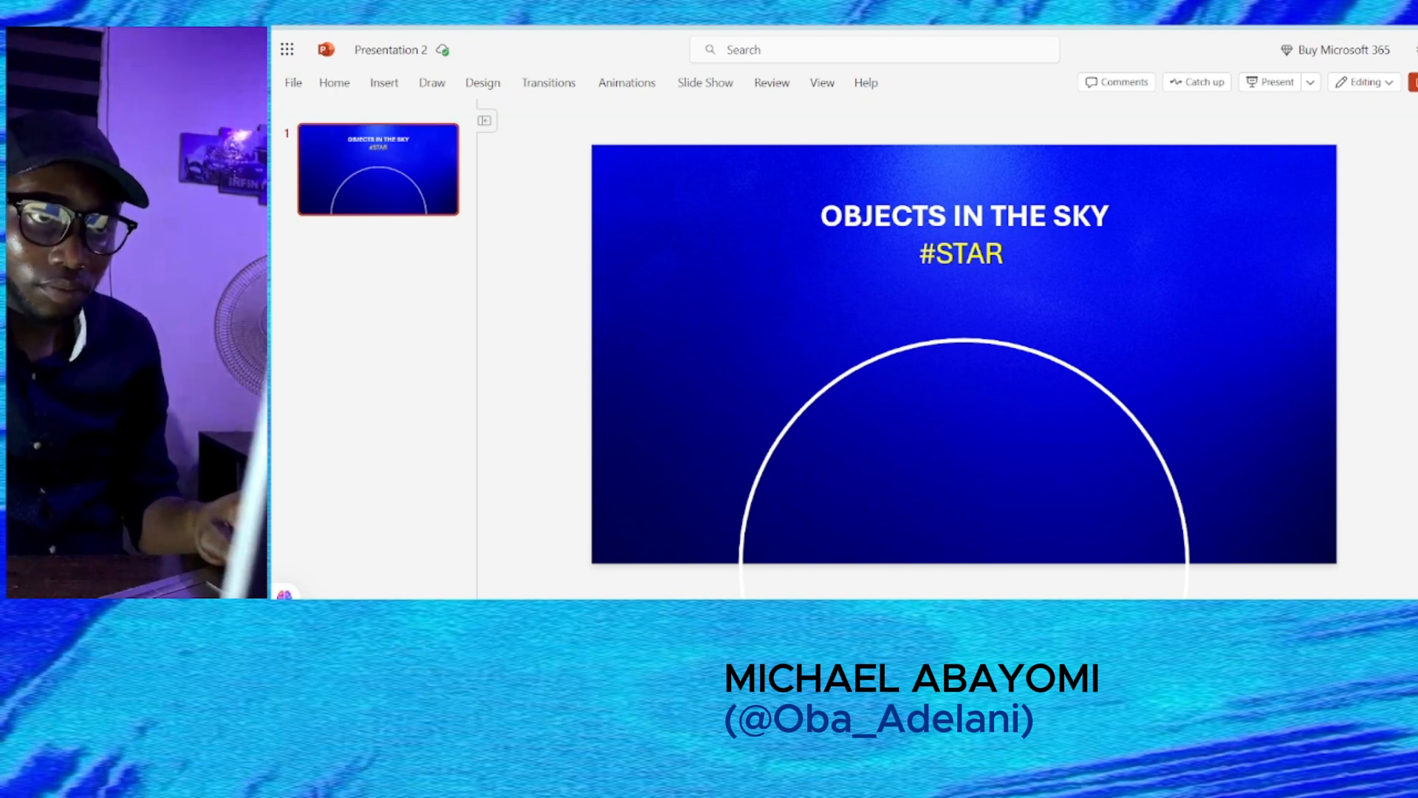
left_click(390, 85)
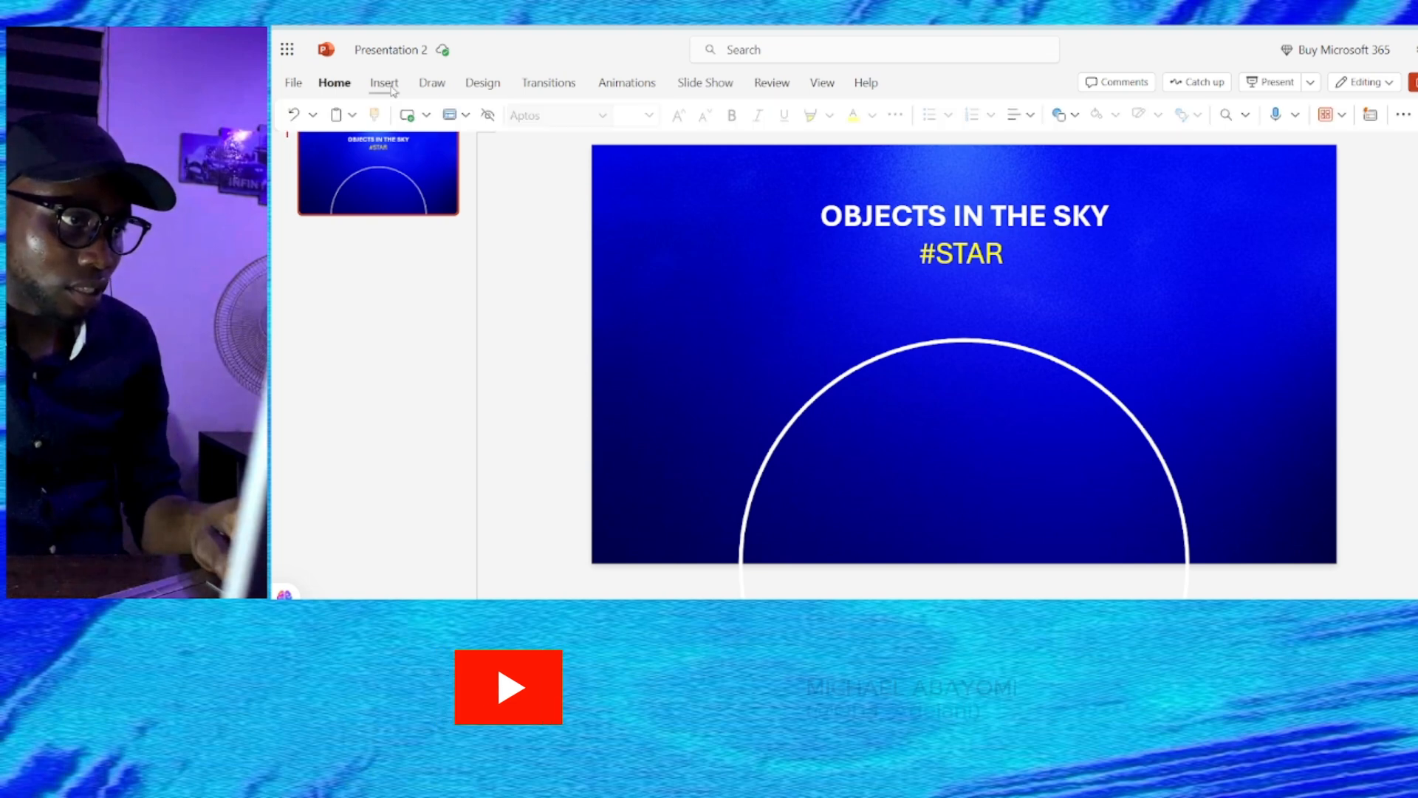
left_click(392, 87)
left_click(538, 130)
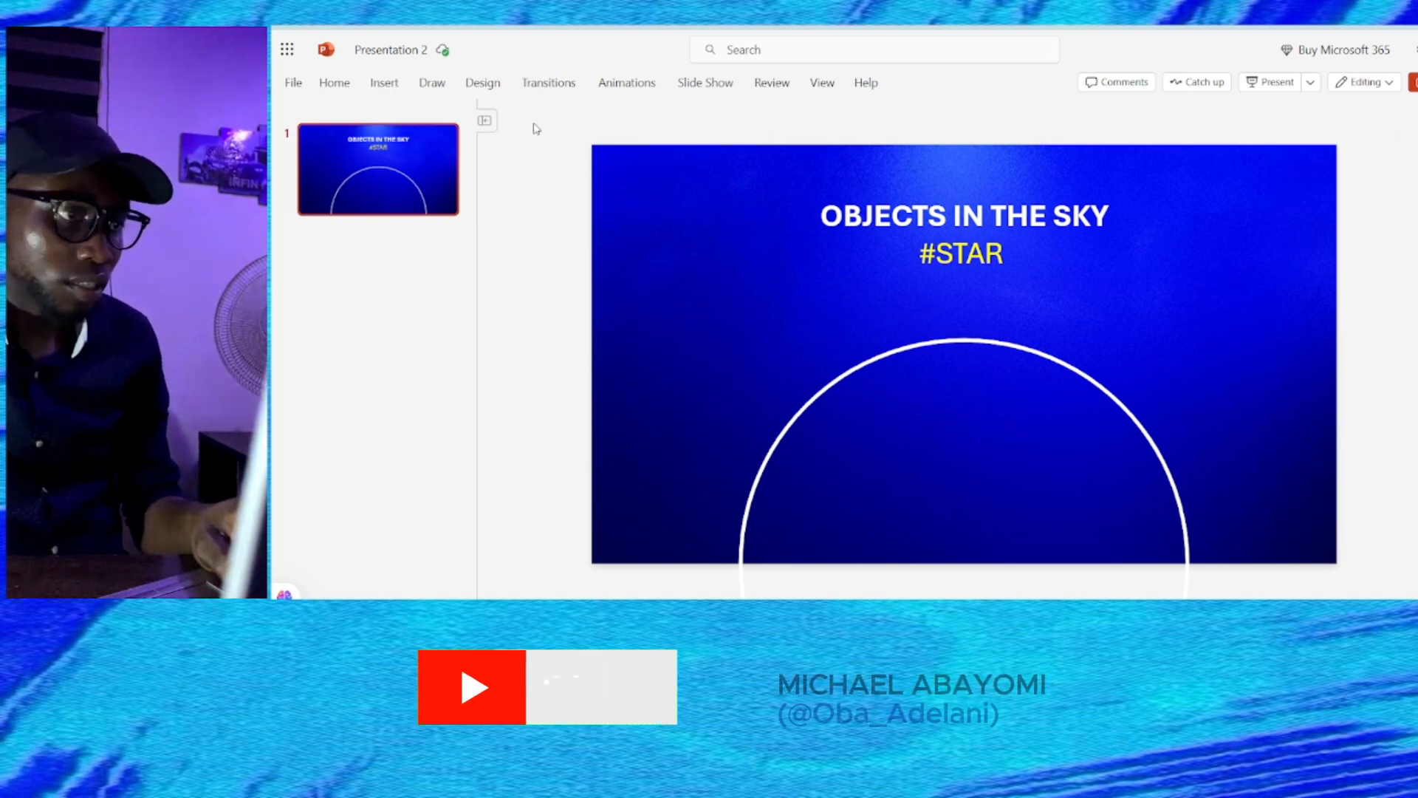
Insert a text box inside the circle and enter the description beginning "Stars: Twinkling celestial bodies visible in the night sky, appearing as tiny points of light."
left_click(384, 83)
left_click(419, 115)
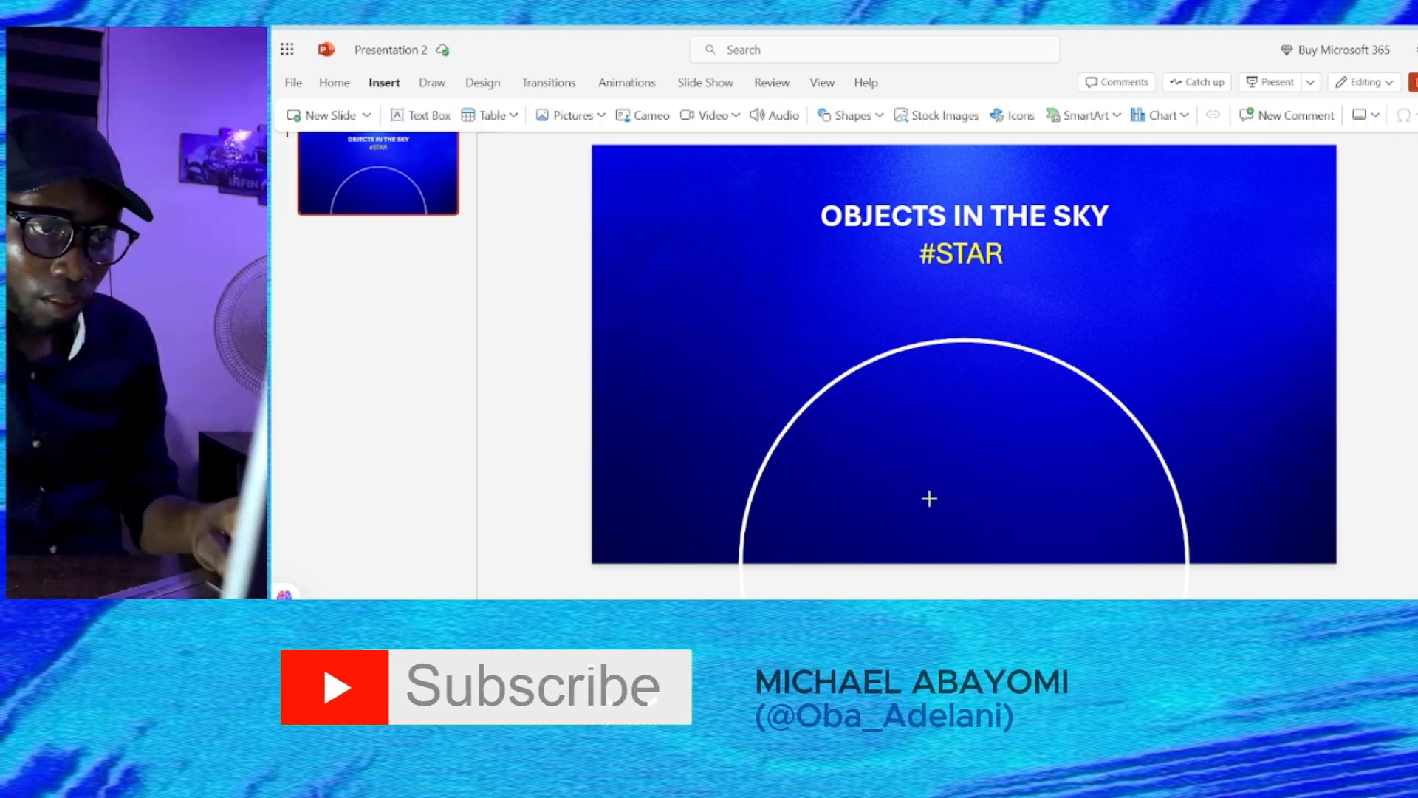
left_click_drag(850, 427, 1088, 538)
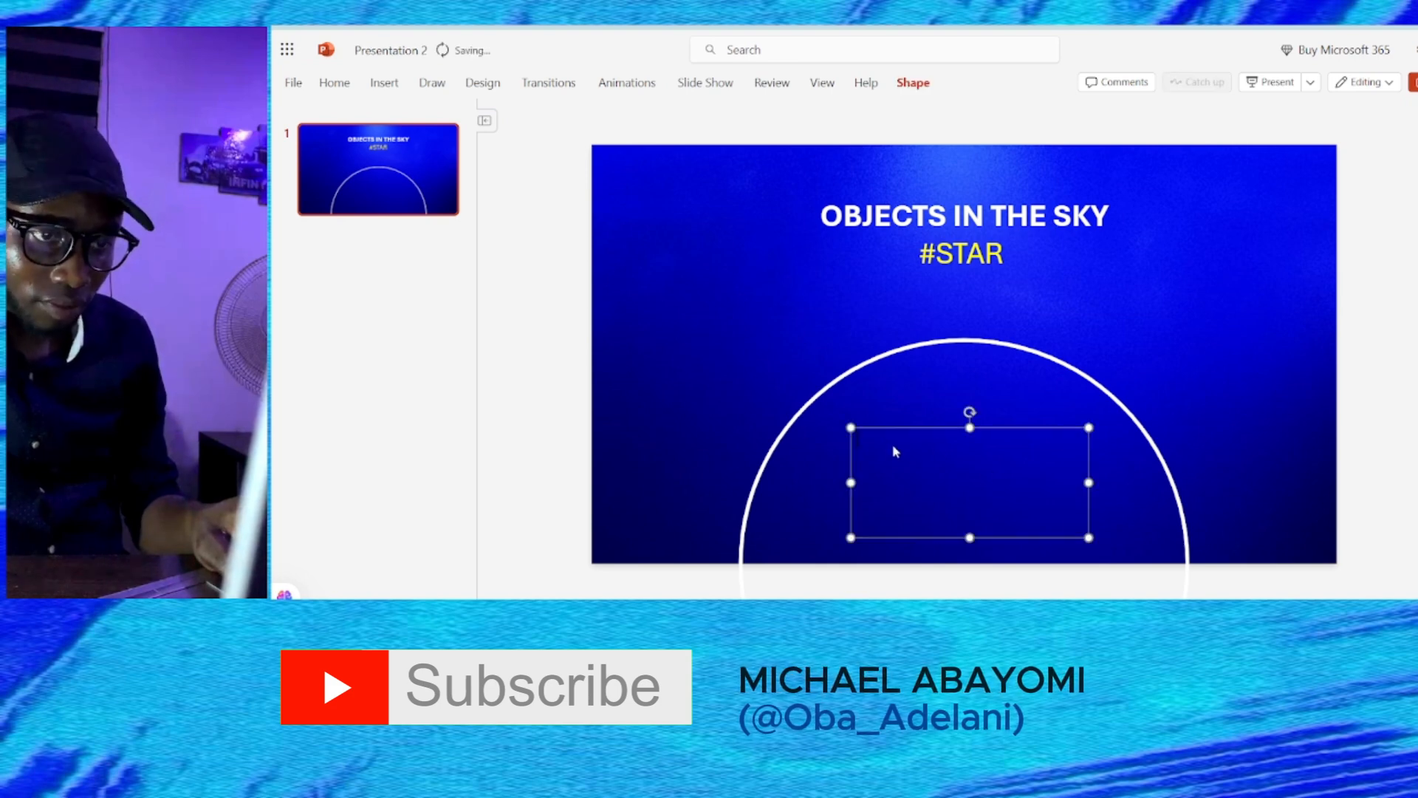
type("Stars: Twinkling celestial bodies visible in the night sky, appearing as tiny points of light. They are massive balls of hot, glowing gas, and their light travels years to reach us.")
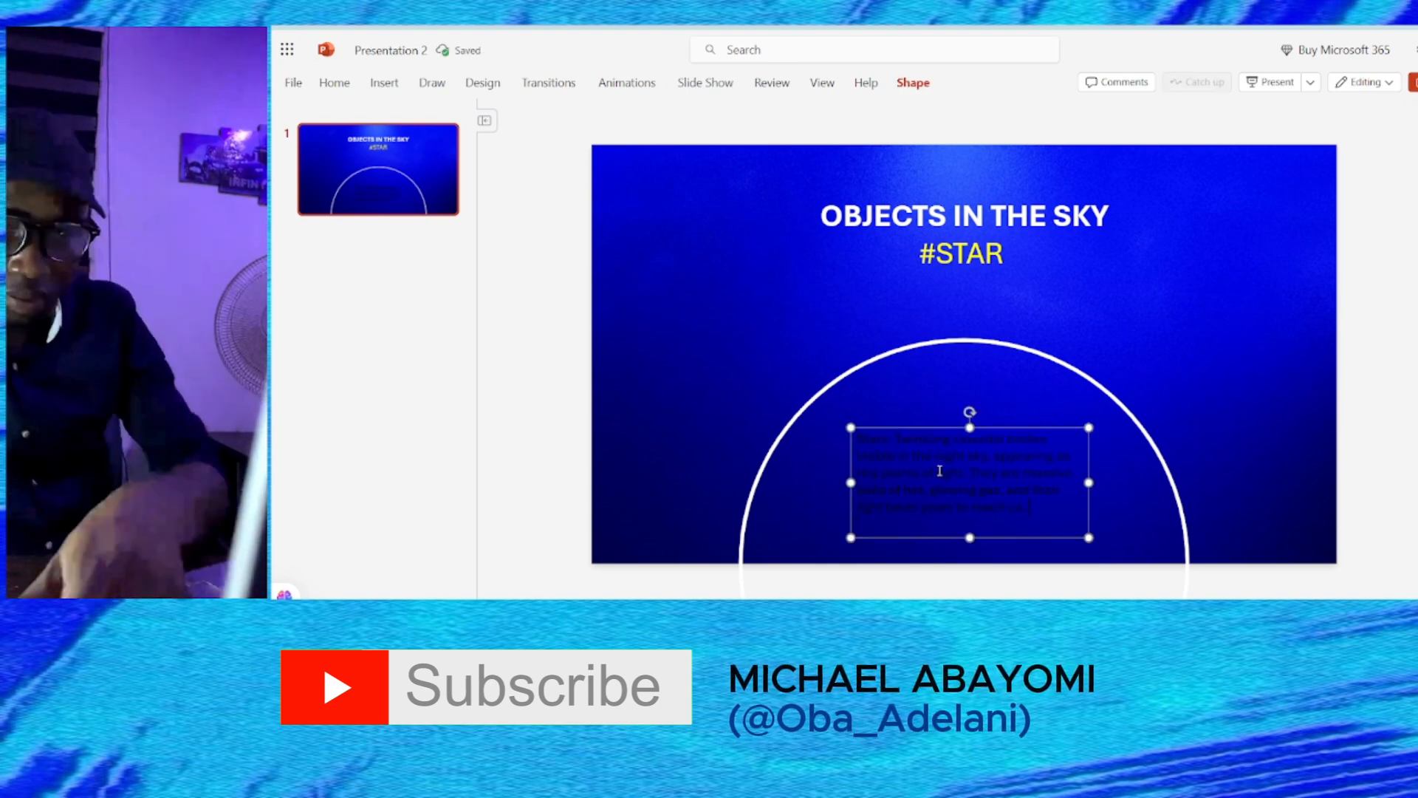
Colour the whole star description white and centre it in its text box
key("ctrl+a")
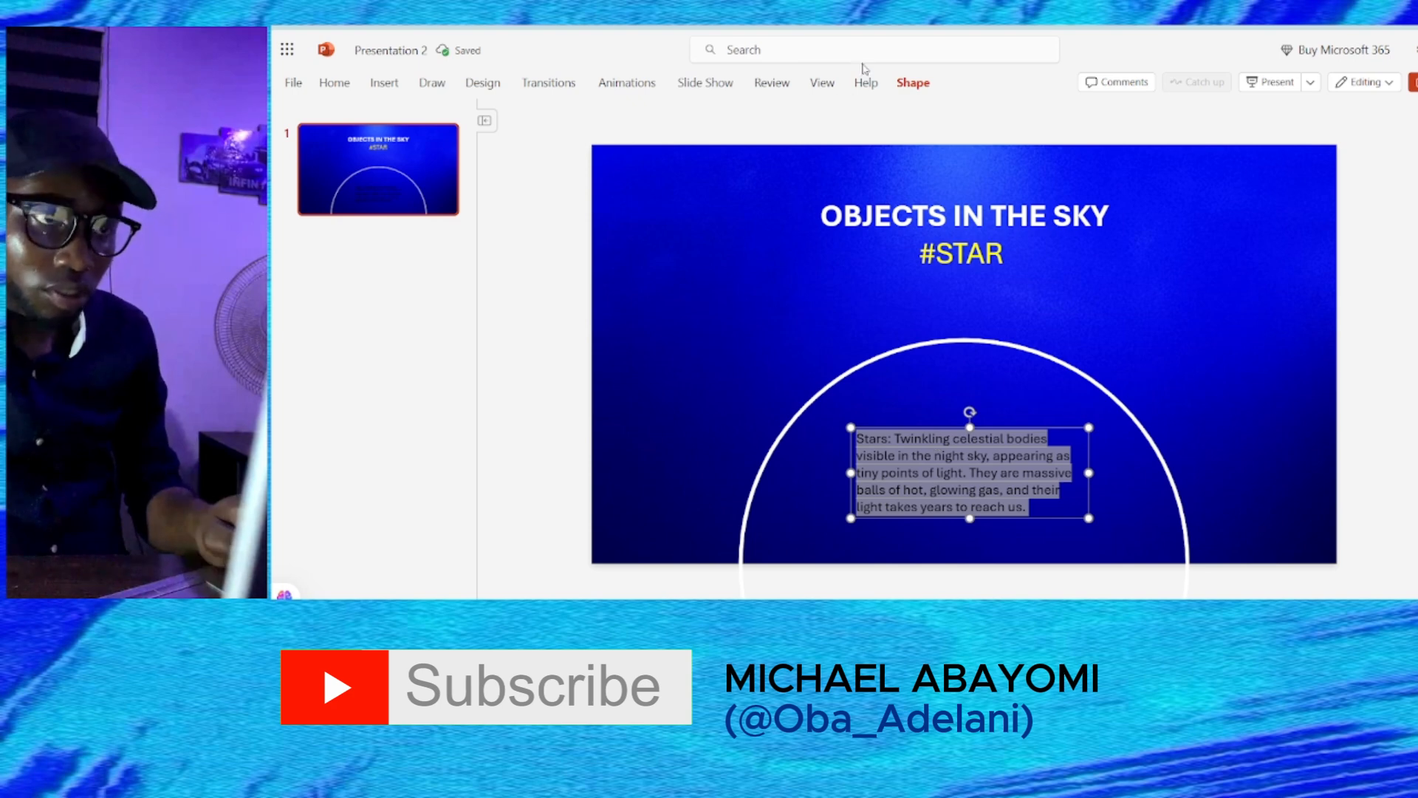
left_click(331, 83)
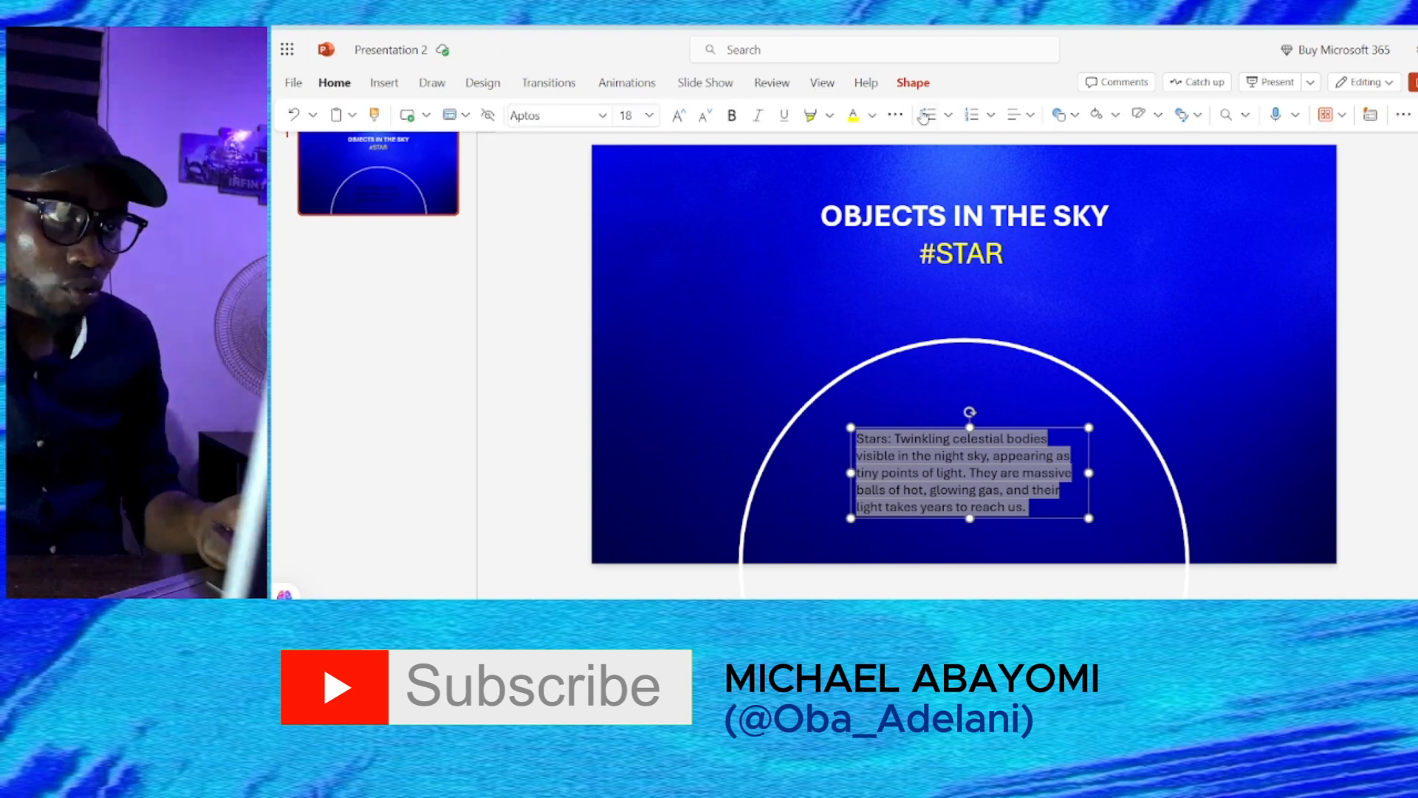
left_click(874, 117)
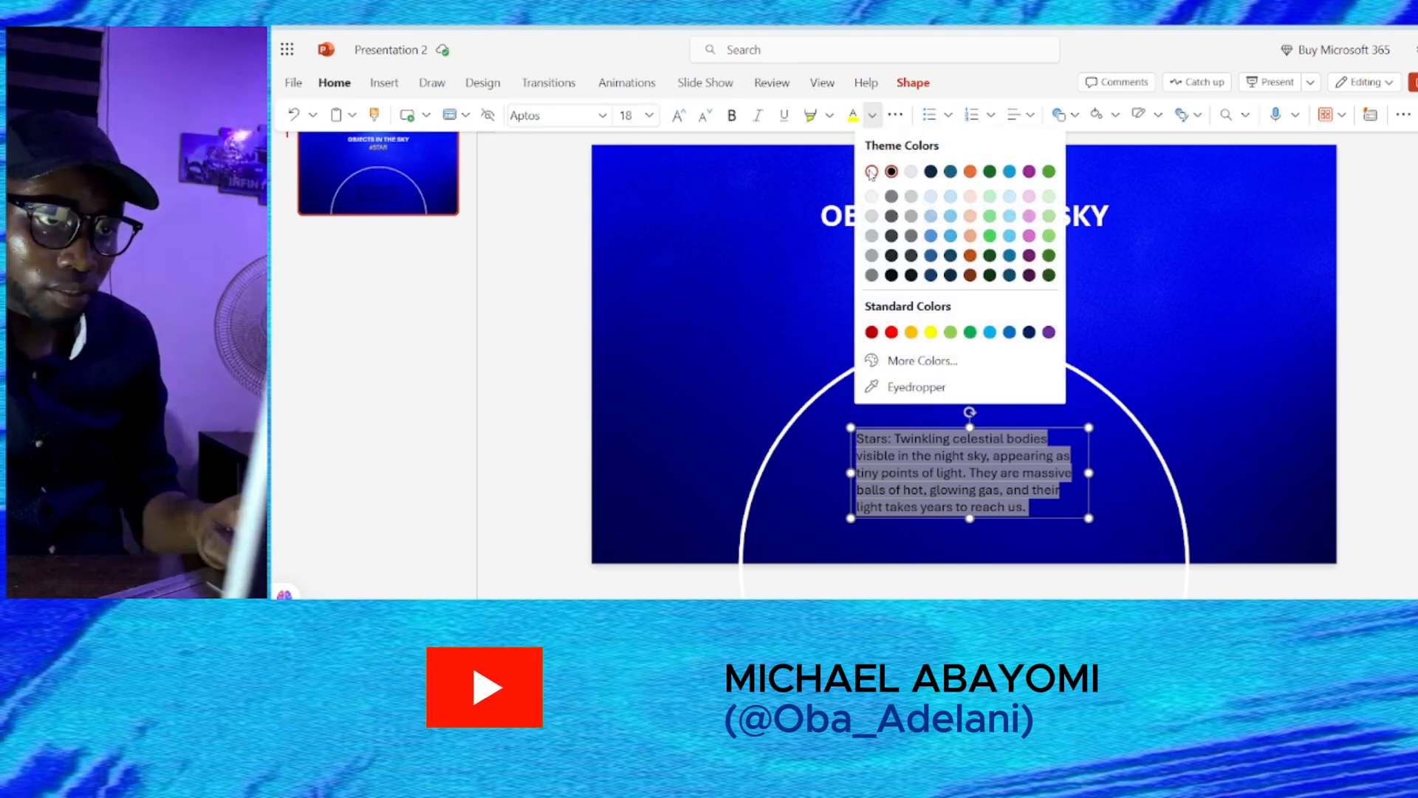
left_click(868, 170)
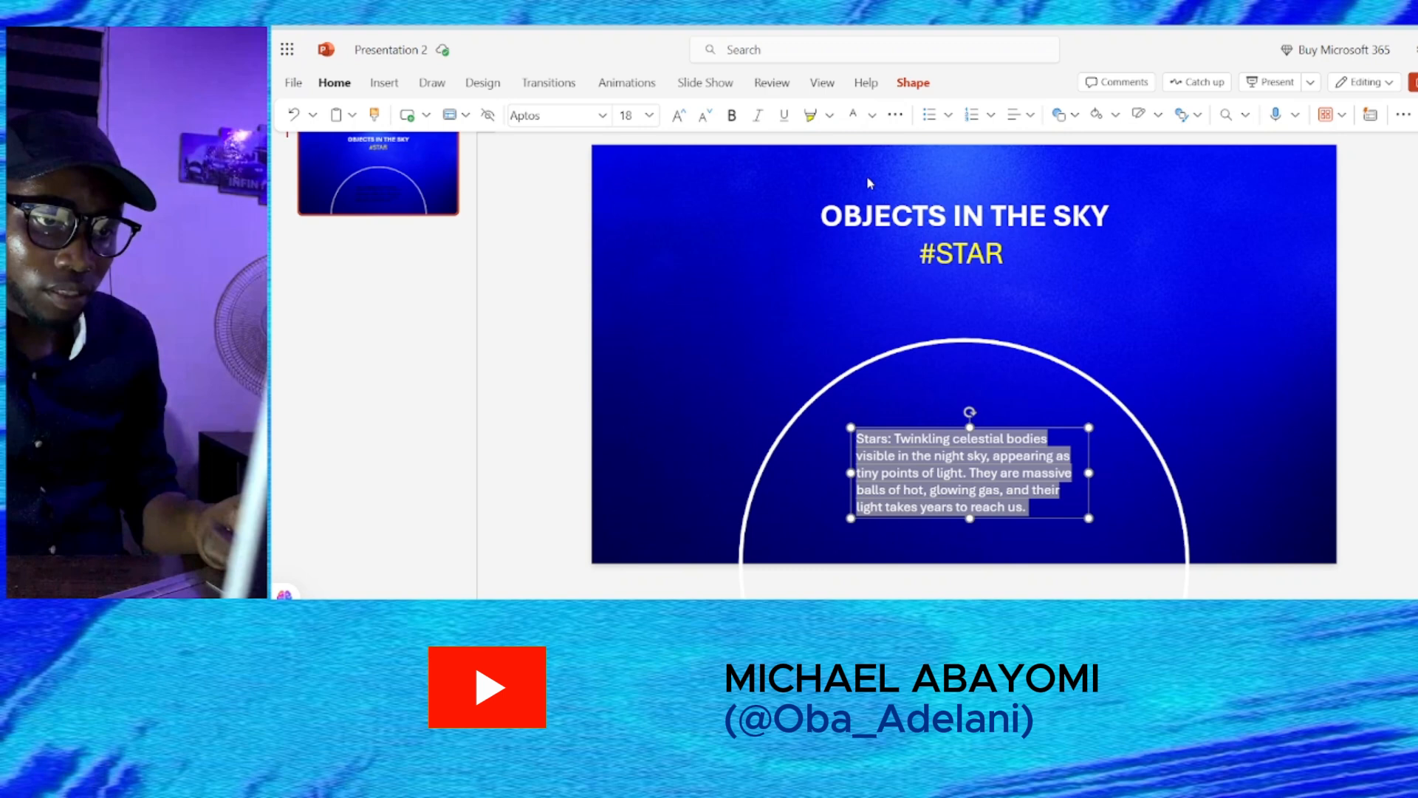
left_click(1013, 117)
left_click(1070, 178)
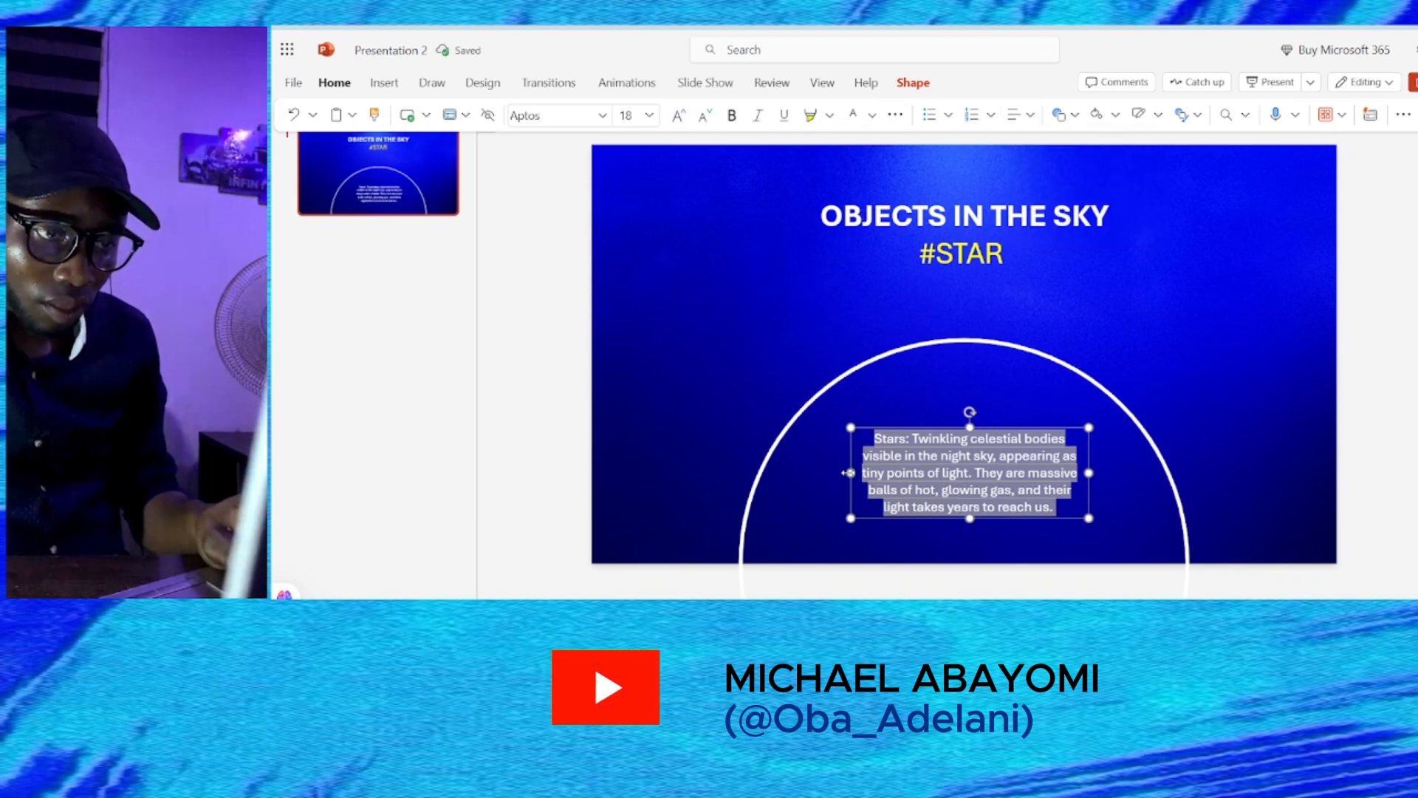
Widen the description's text box to four lines of text, centre it inside the circle slightly higher, and remove the leading "Stars:"
left_click_drag(848, 473, 813, 472)
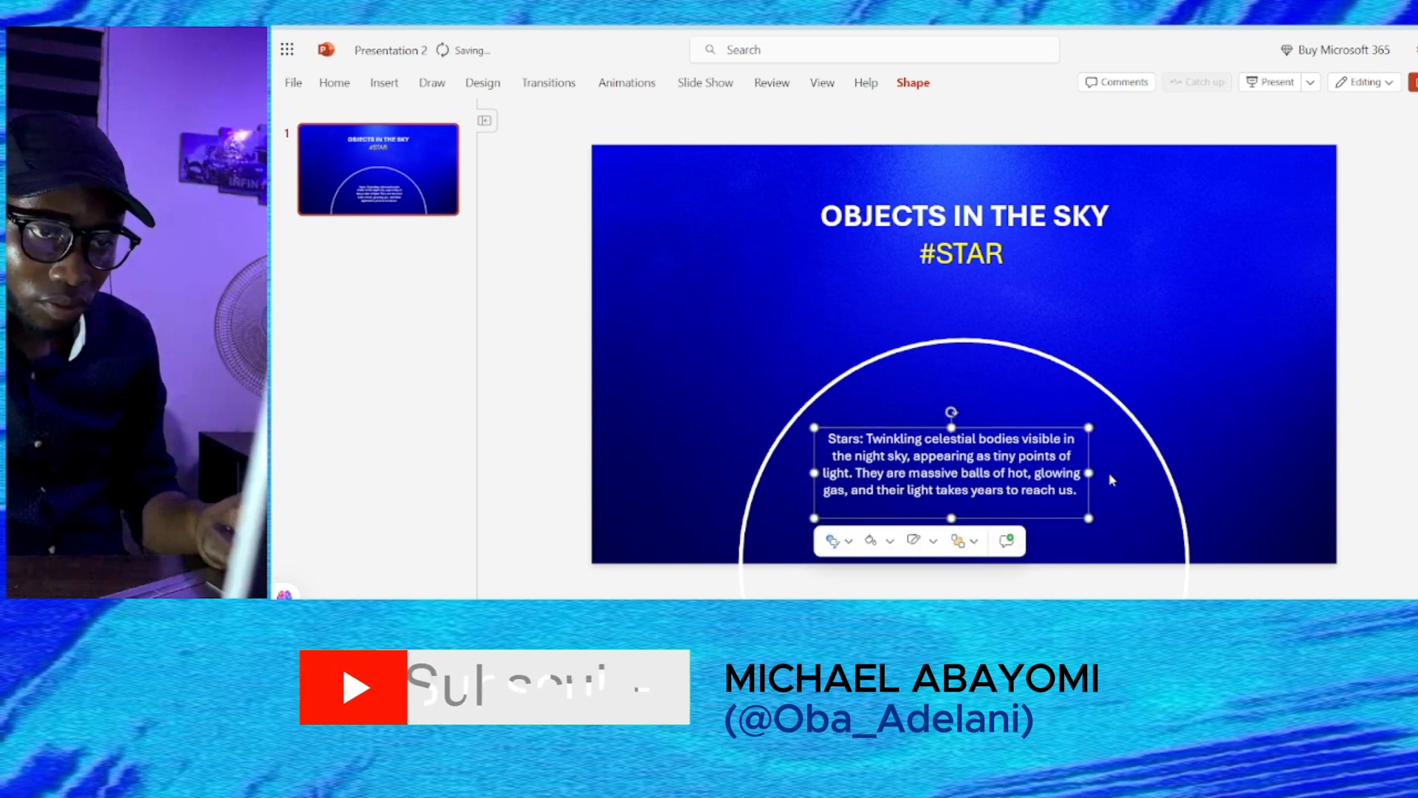
left_click_drag(1088, 474, 1096, 478)
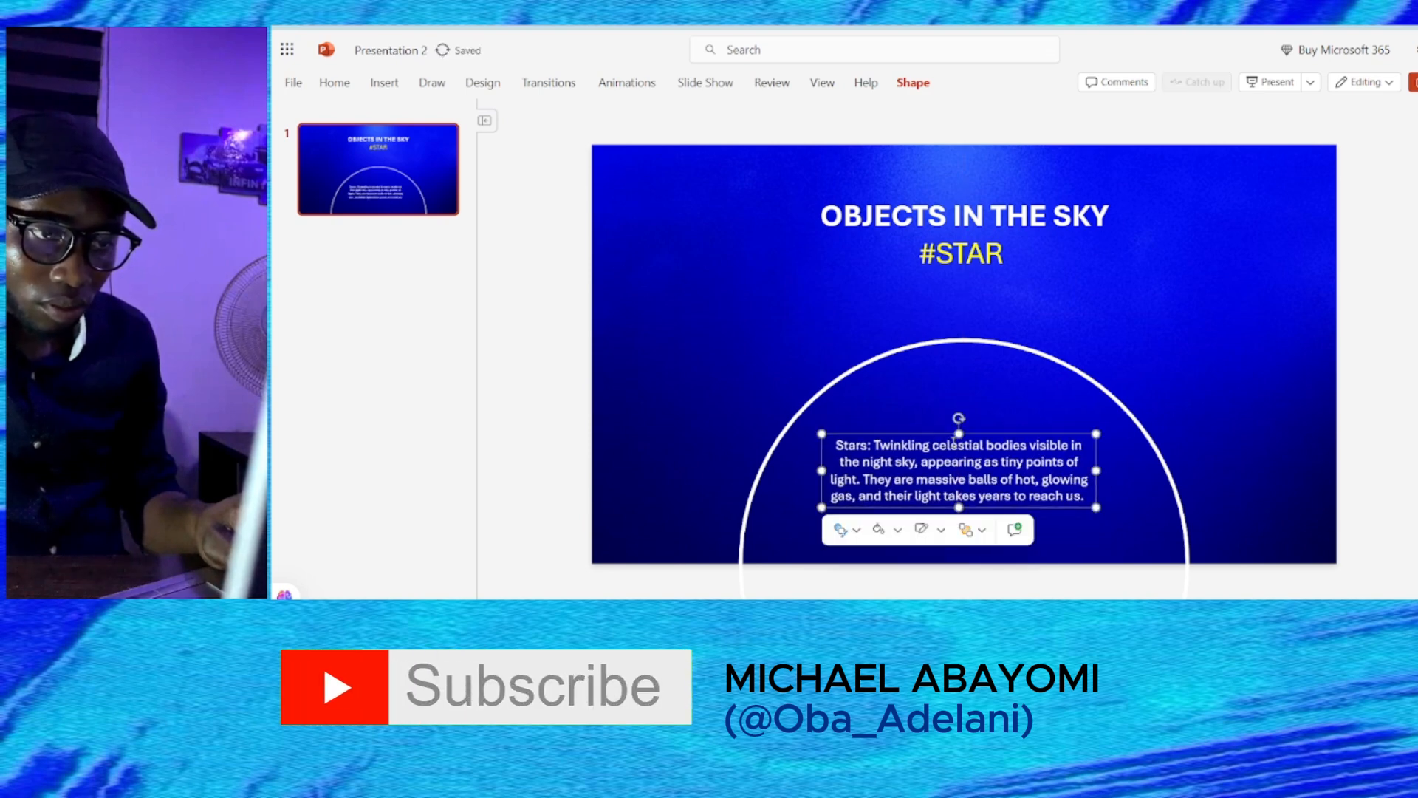
left_click_drag(936, 434, 944, 411)
left_click(875, 423)
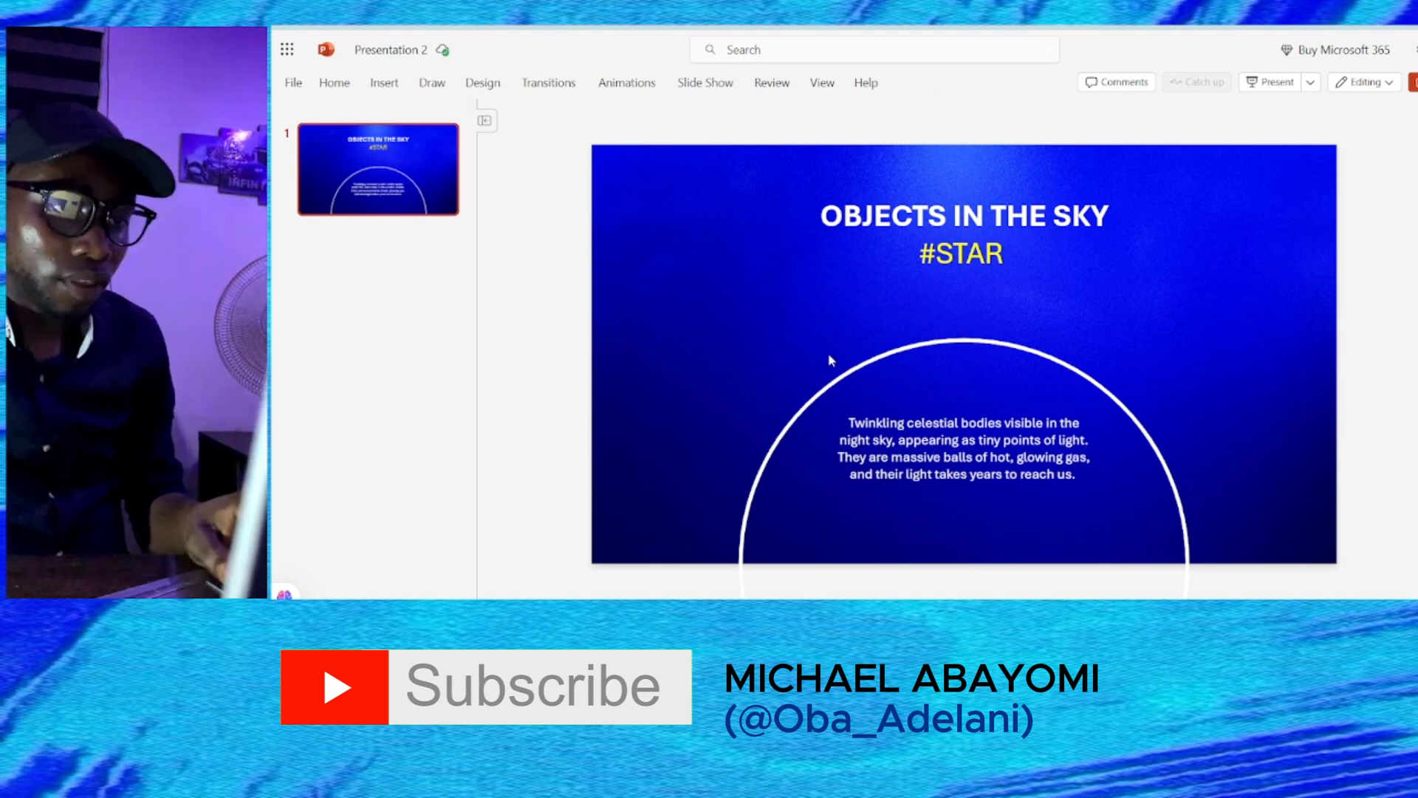
Insert the starry-sky picture and apply the oval metal-frame picture style to it
left_click(331, 83)
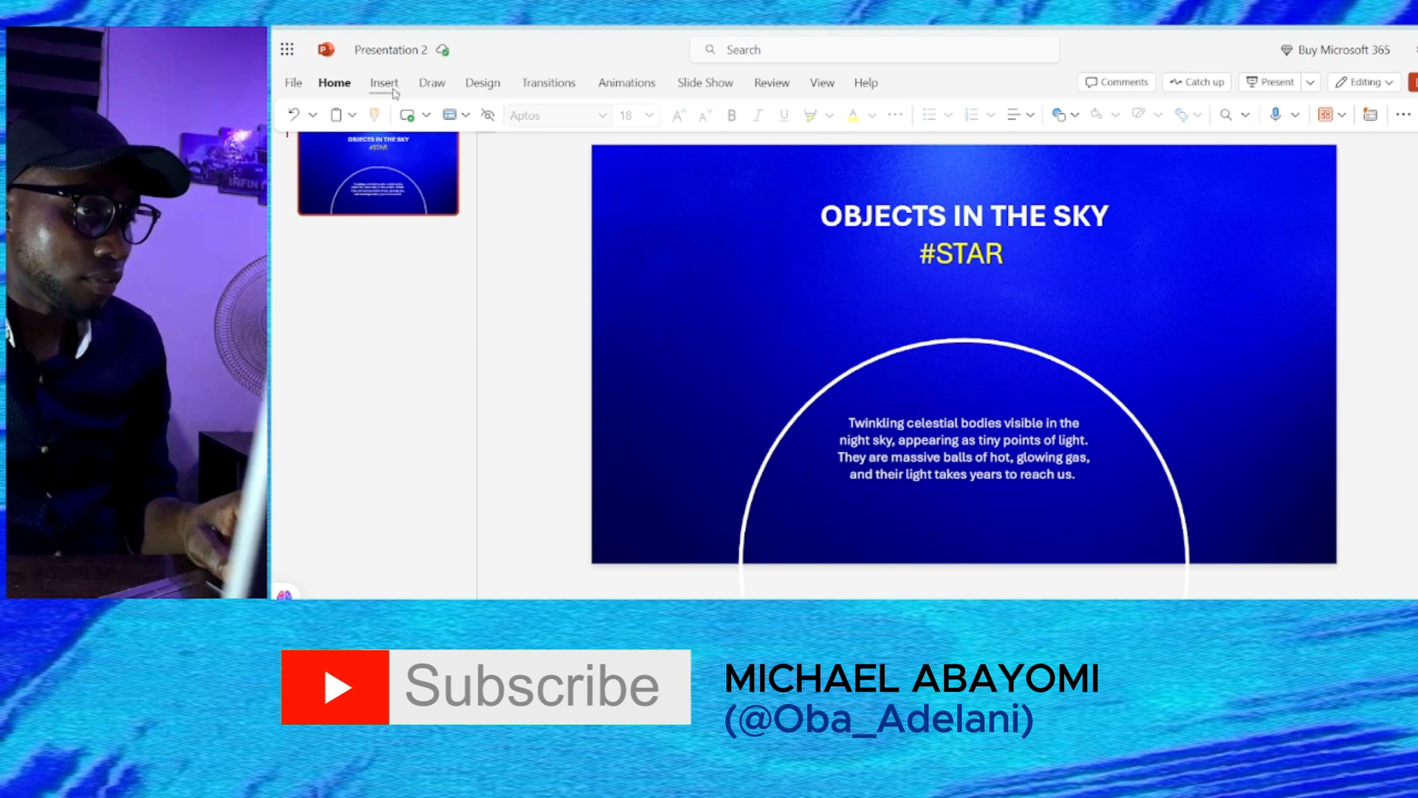
left_click(384, 84)
left_click(572, 115)
left_click(576, 170)
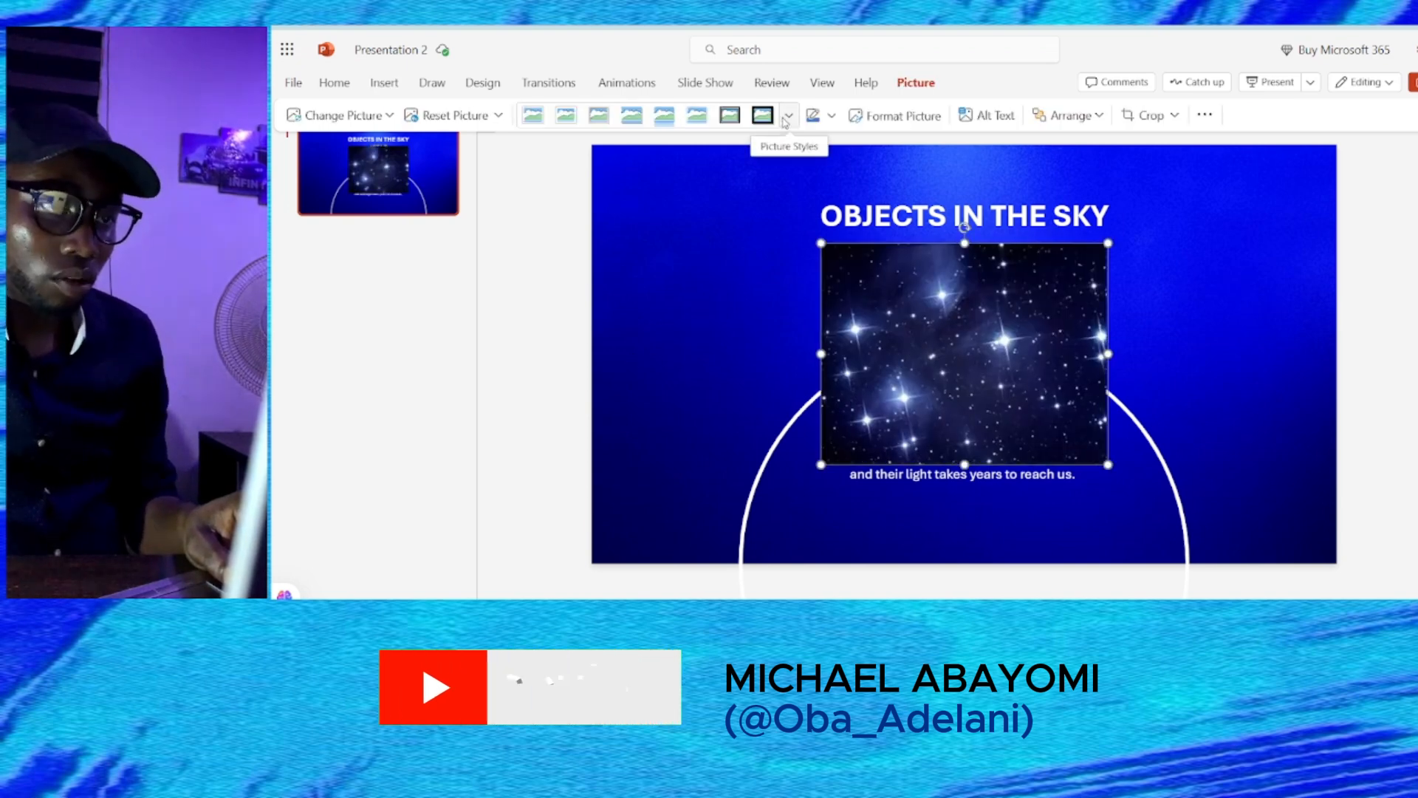
left_click(790, 117)
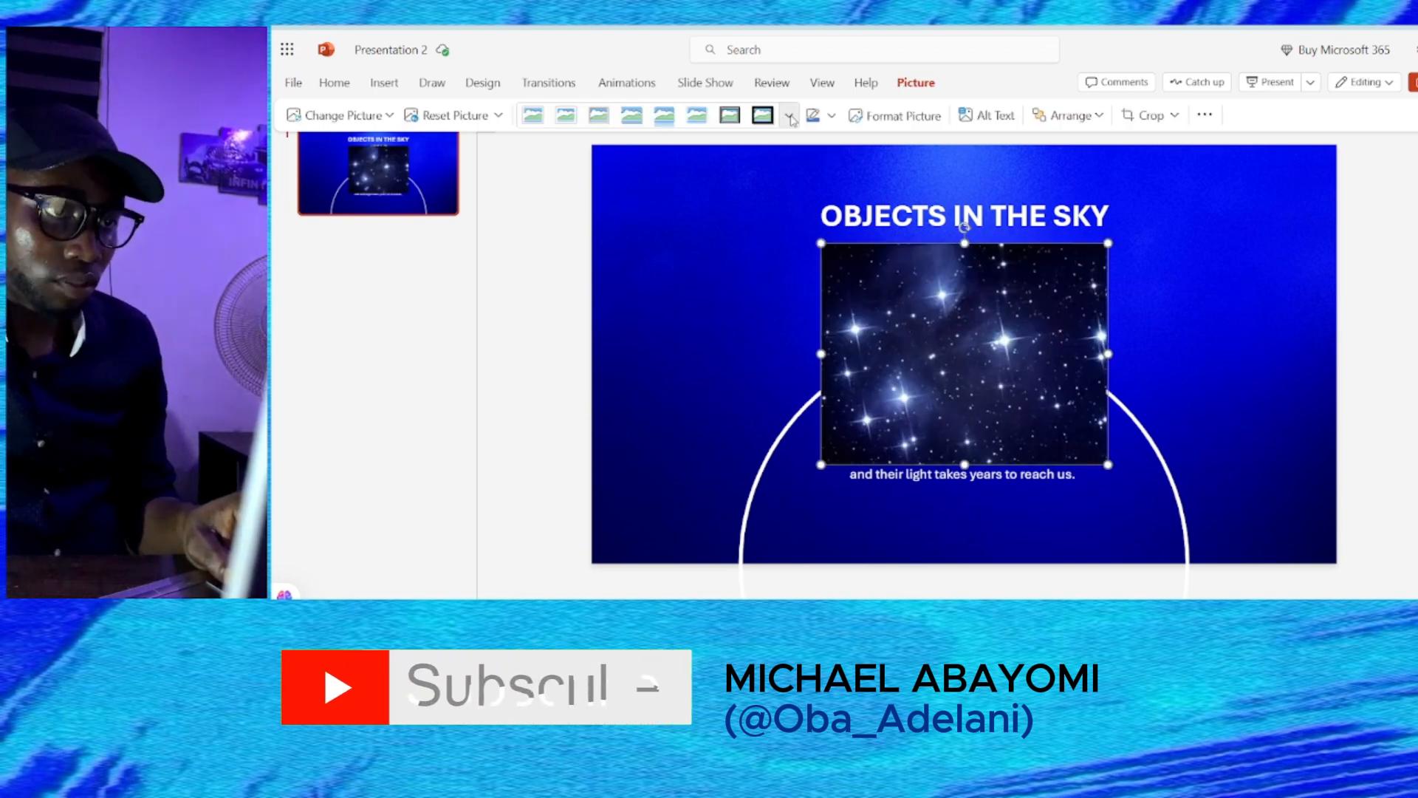
left_click(536, 349)
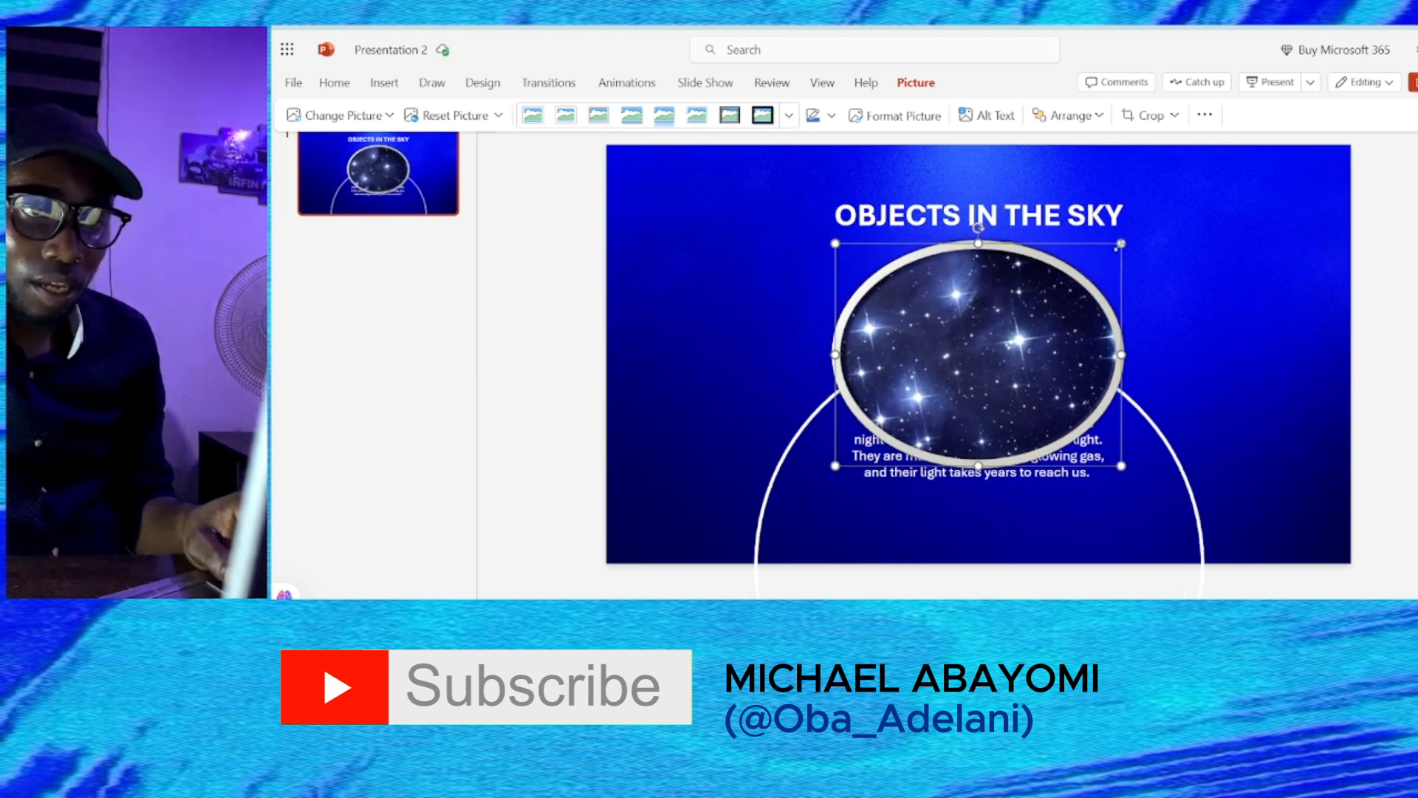
Shrink the star picture to a small round badge on the circle outline's top point and set its outline weight to 1 pt
left_click_drag(1120, 244, 866, 302)
left_click_drag(951, 385, 963, 350)
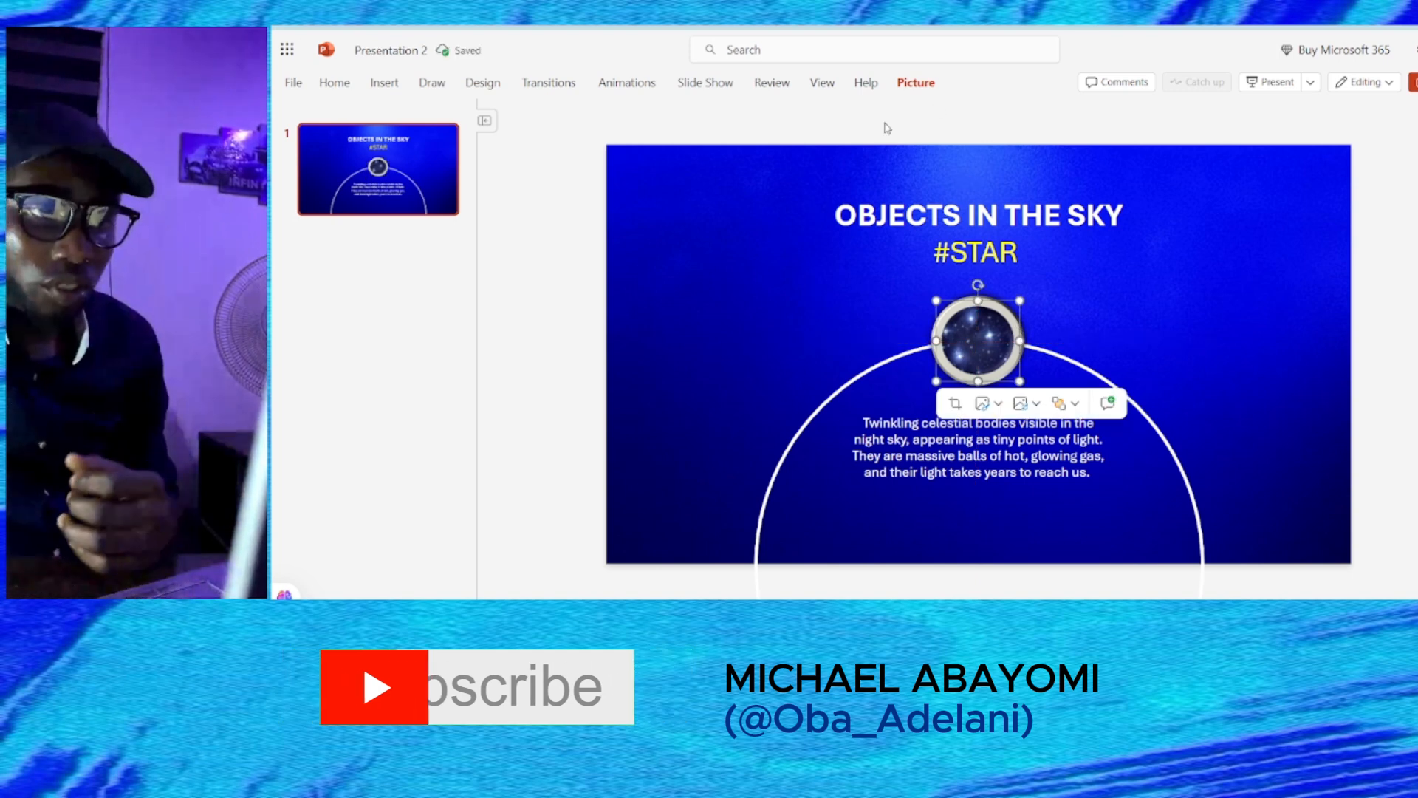
left_click(916, 83)
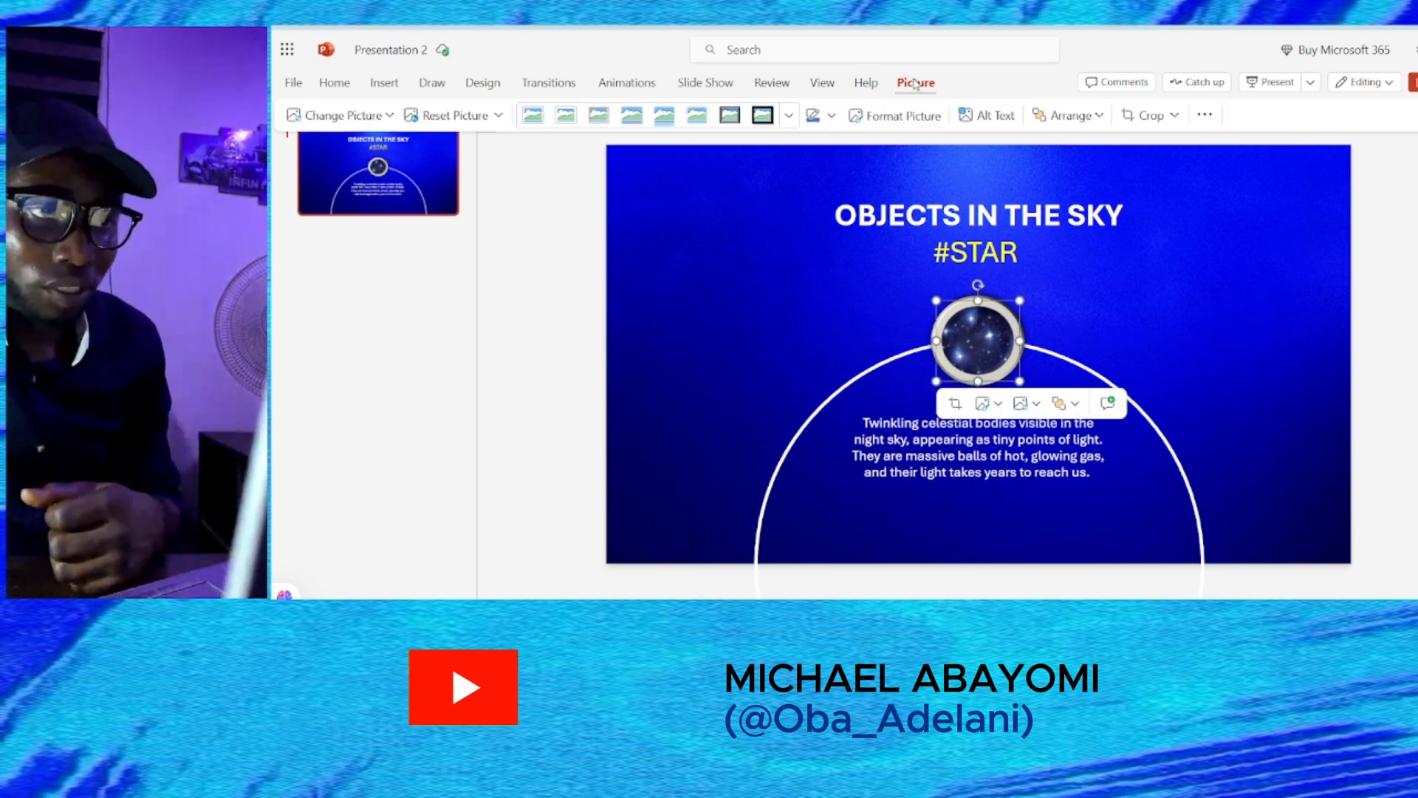
left_click(830, 117)
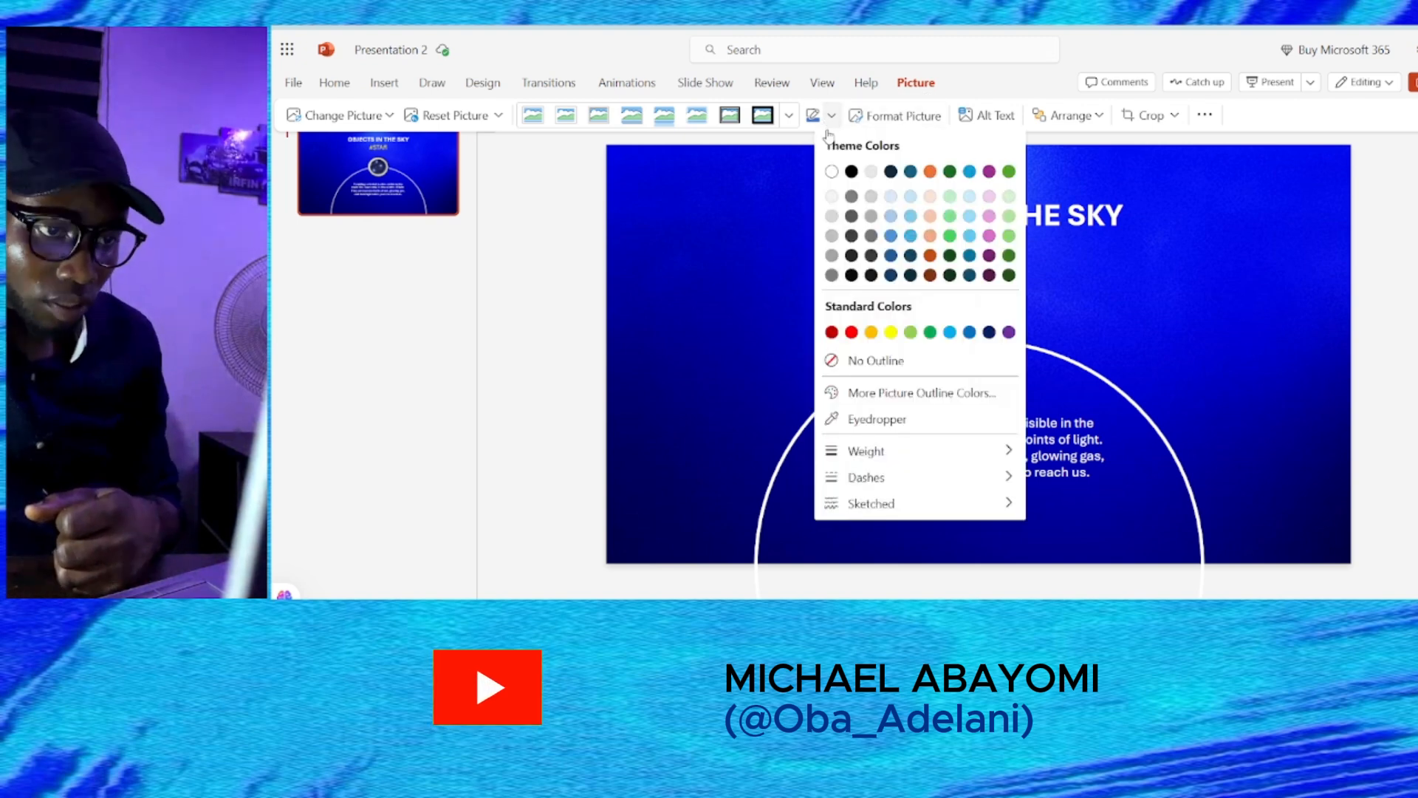
mouse_move(933, 458)
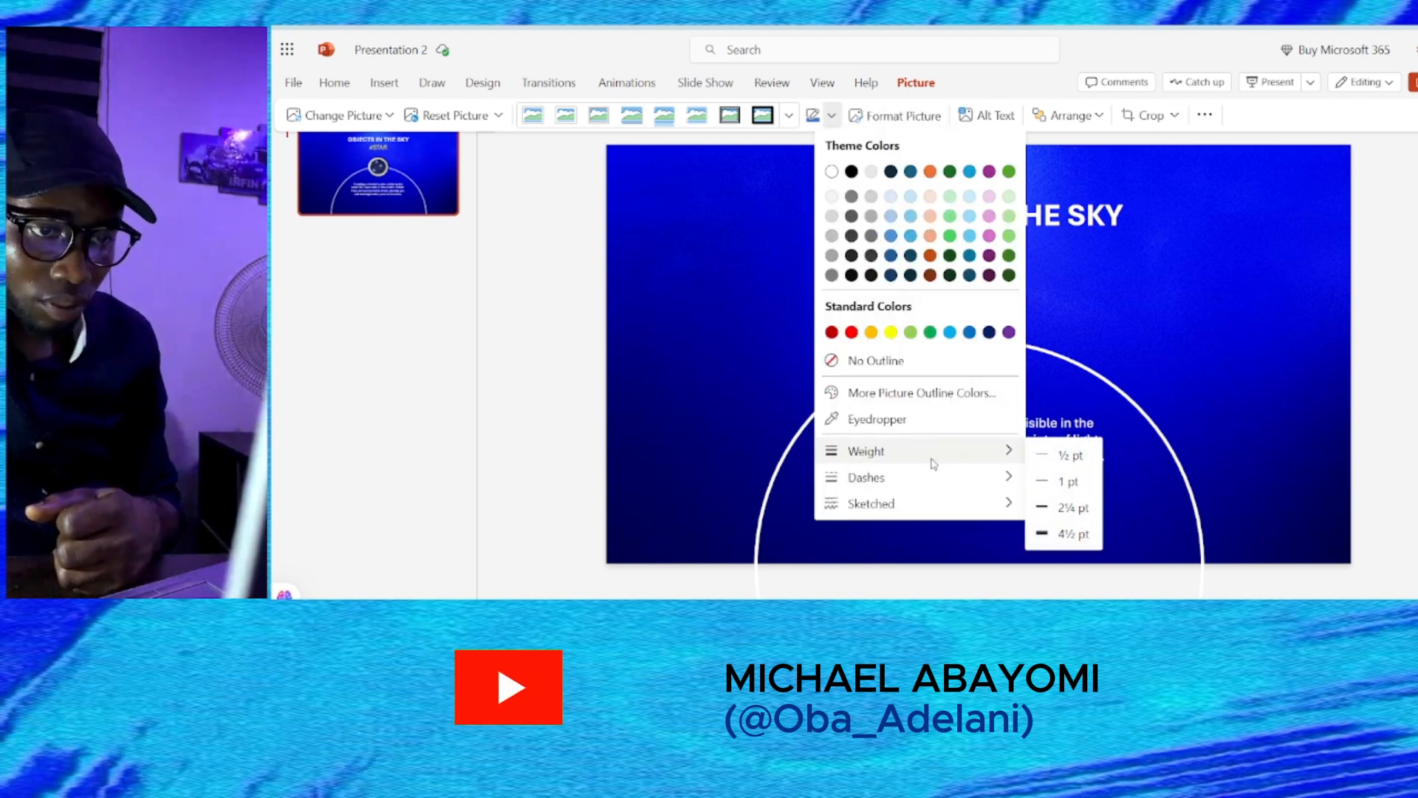
left_click(1063, 481)
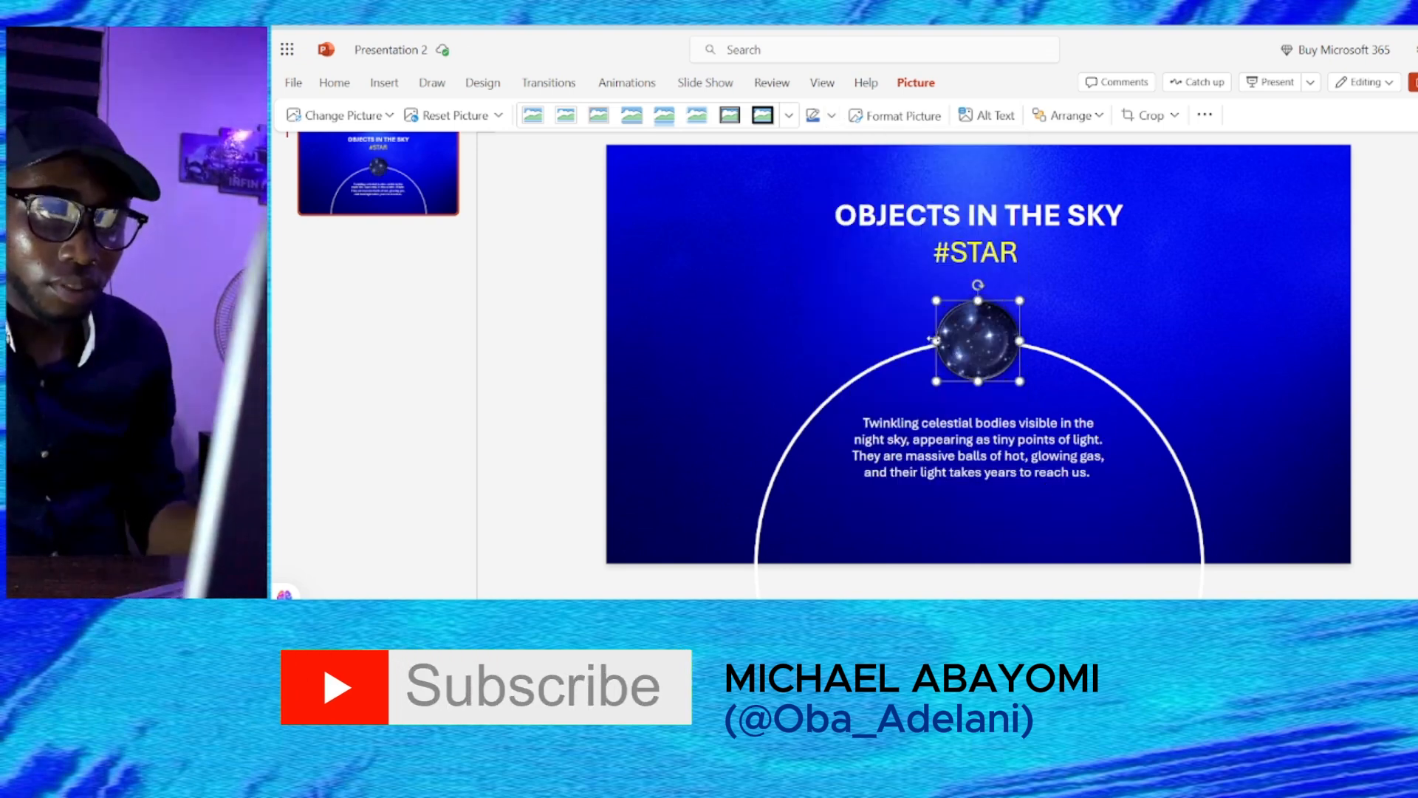
Duplicate the round star picture and place the copies on the left, right and bottom points of the circle outline
scroll(960, 315, "down", 1)
left_click_drag(1002, 280, 759, 485)
scroll(772, 457, "down", 2)
key("ctrl+d")
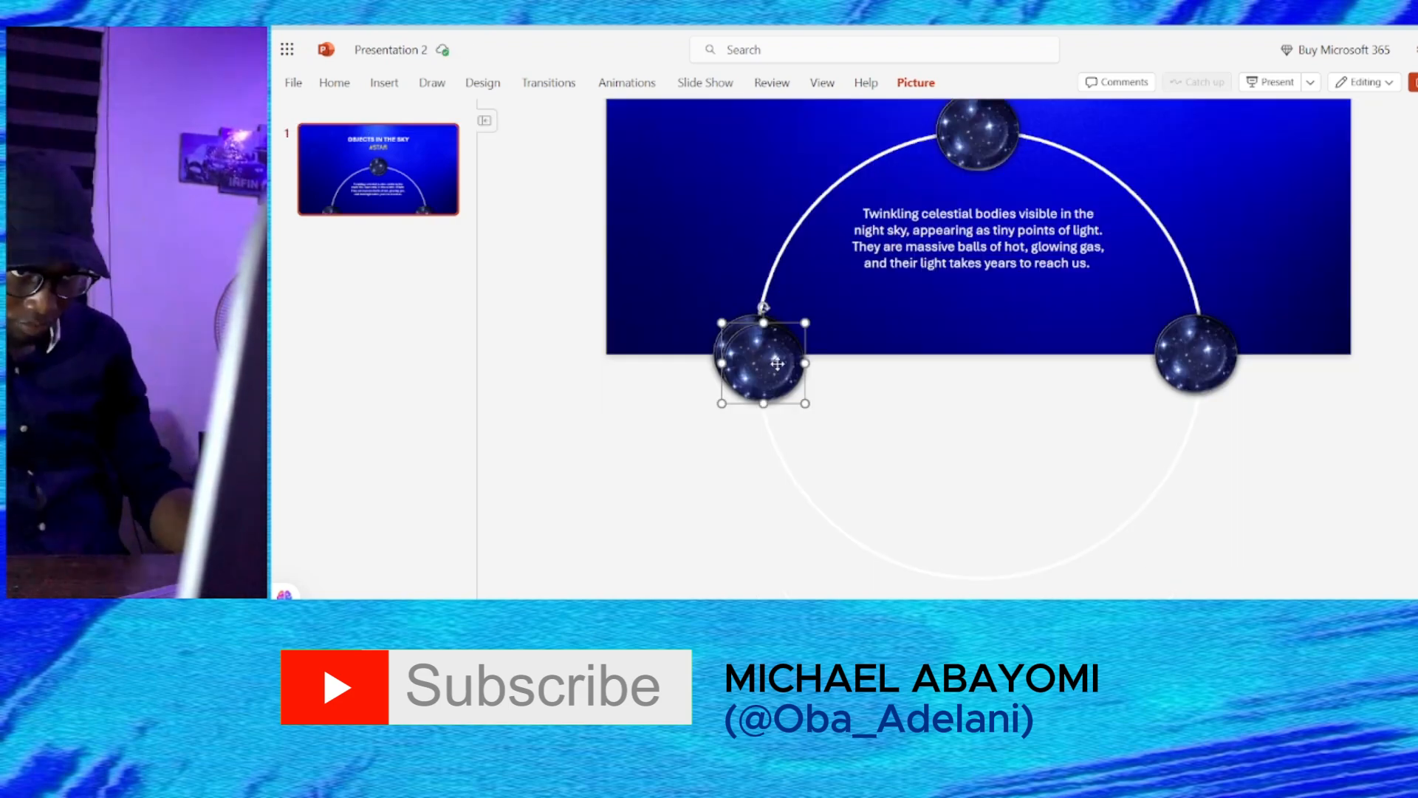
left_click_drag(762, 362, 979, 581)
Replace the picture on the circle's right point with the colourful landscape image from this device and rotate it about 81° clockwise
scroll(1030, 355, "up", 2)
left_click(1181, 517)
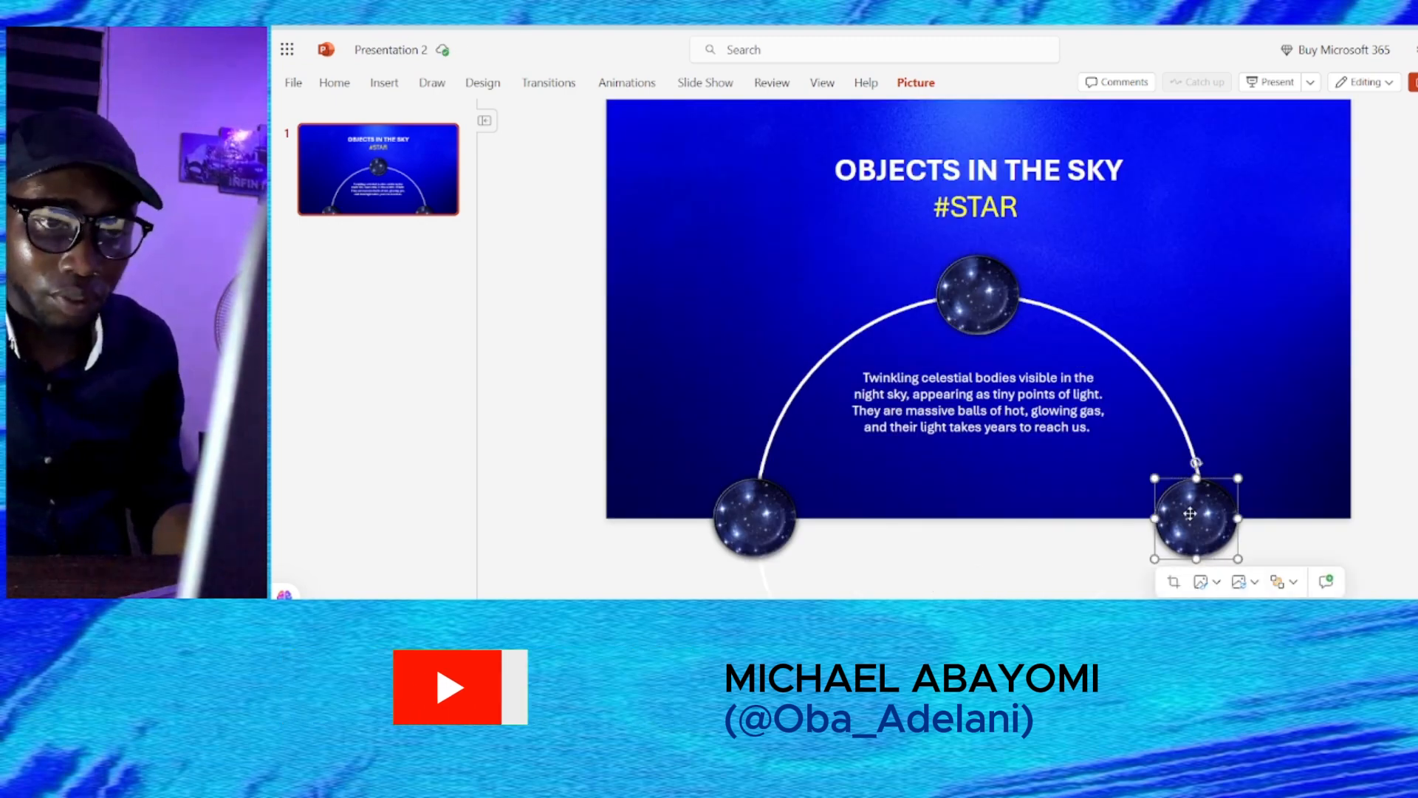
left_click(1252, 587)
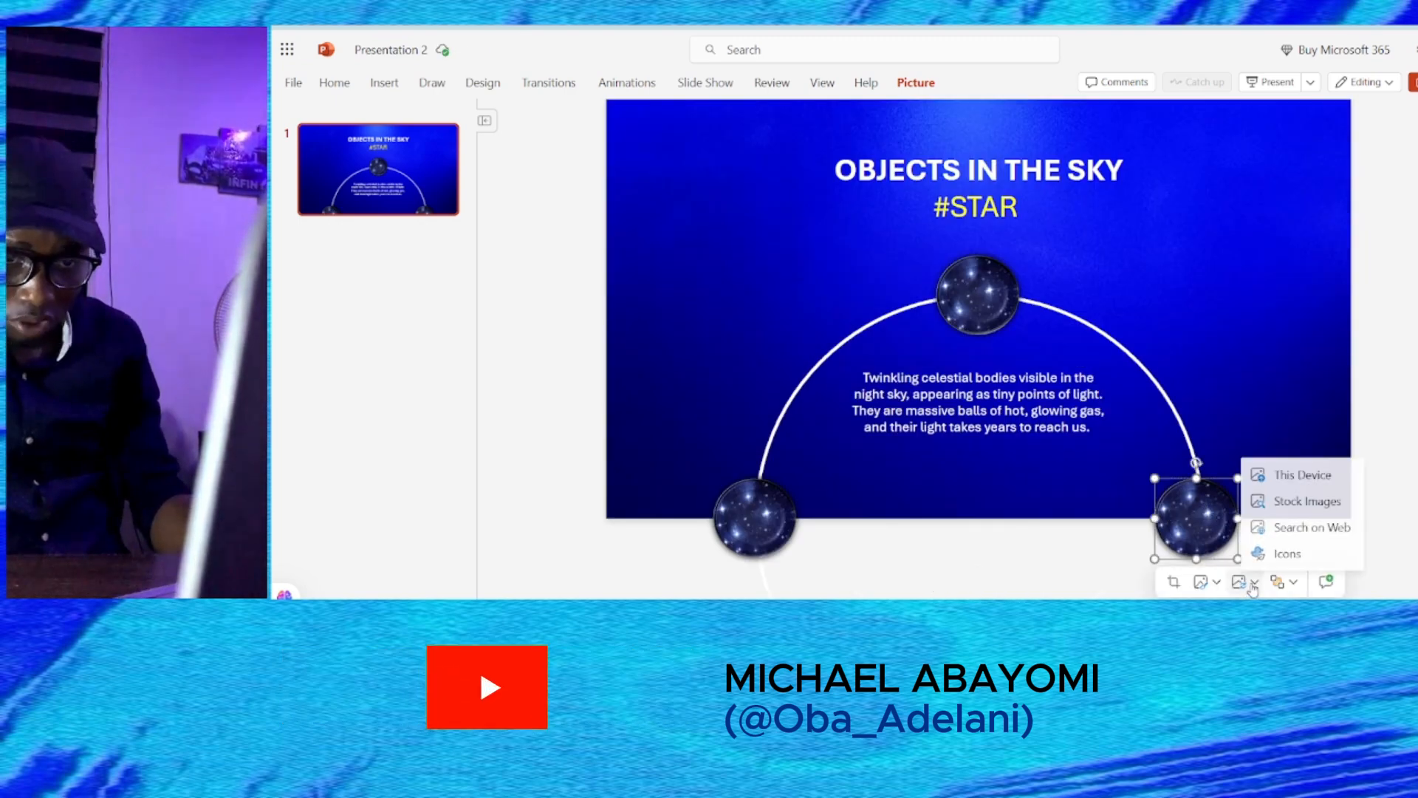
left_click(1305, 476)
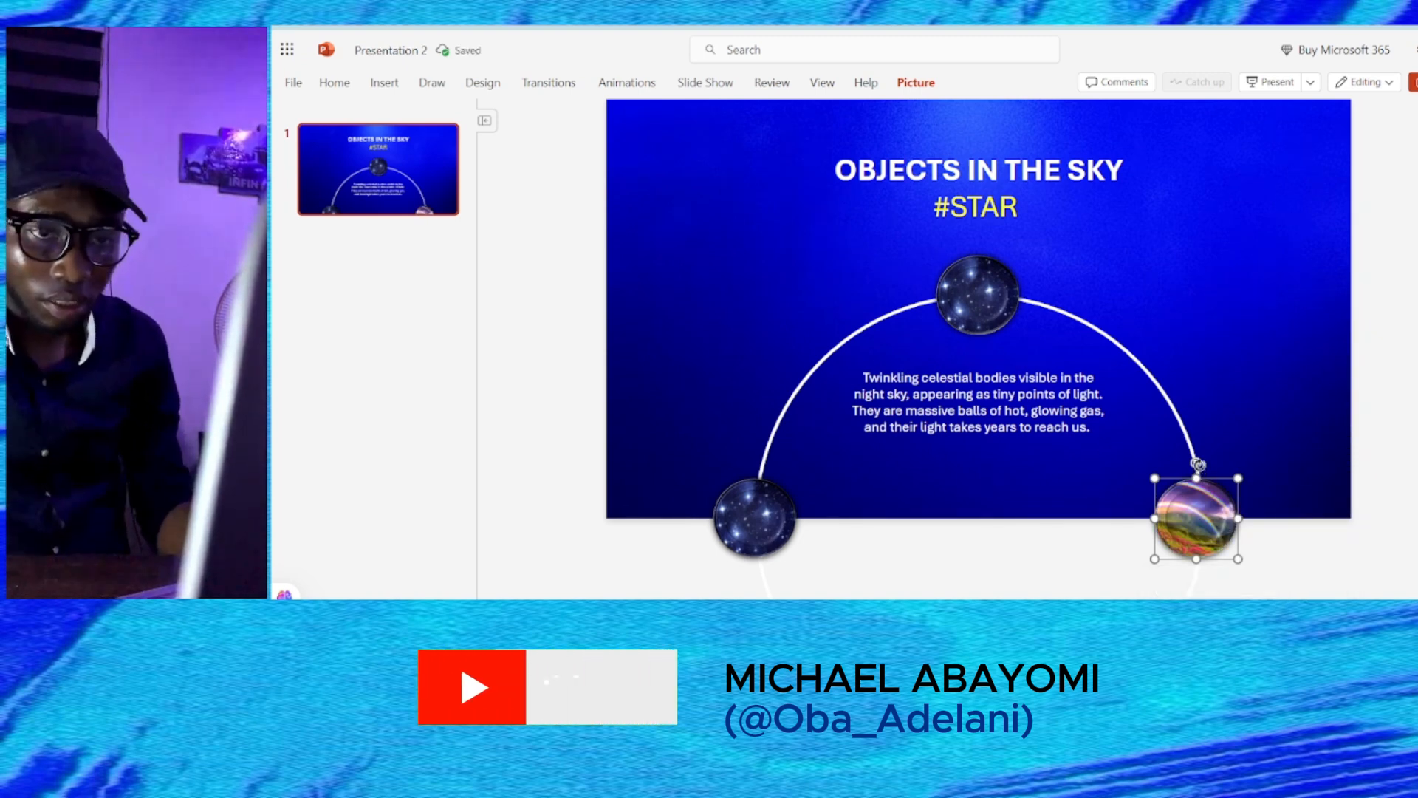
left_click_drag(1198, 464, 1239, 510)
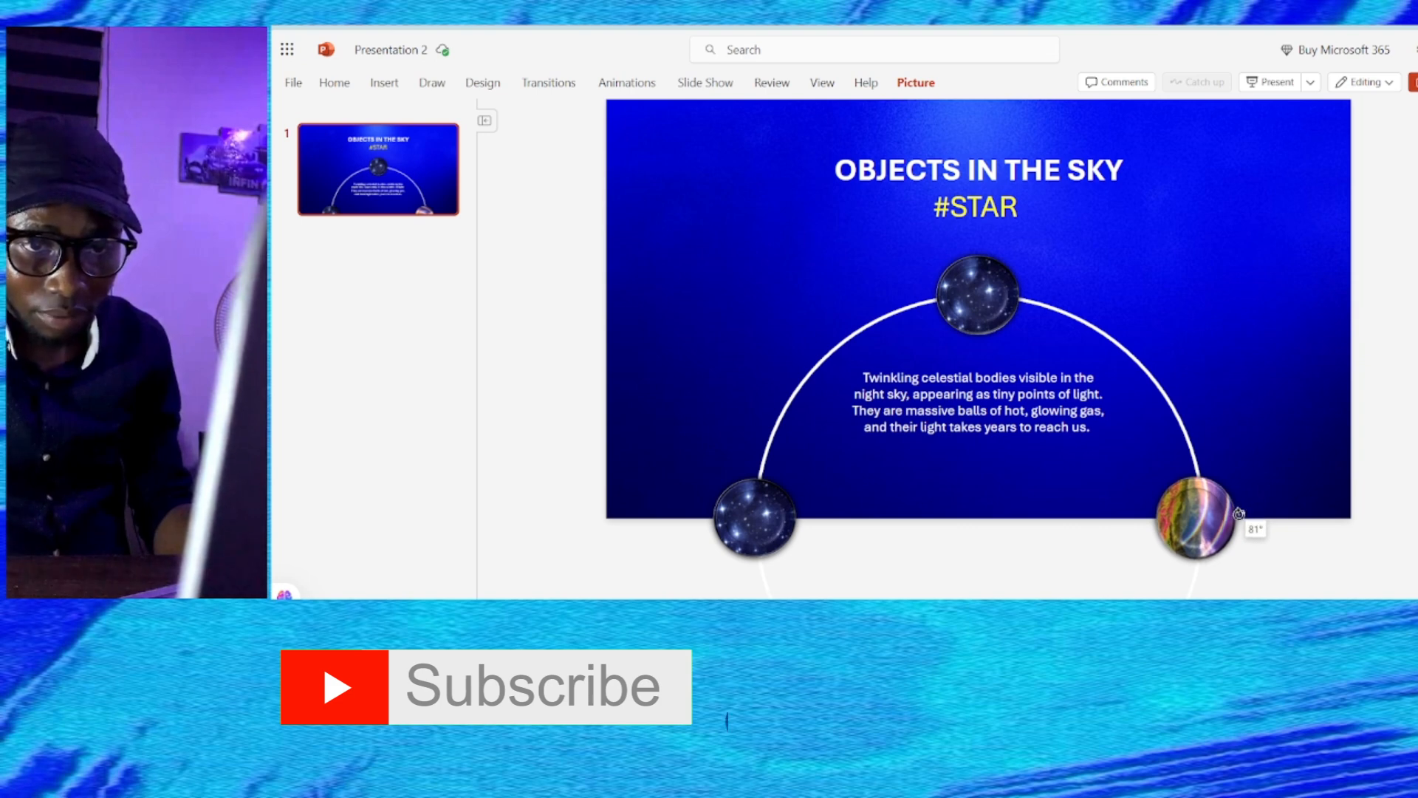
Replace the picture on the circle's bottom point with the image of the sun
scroll(1239, 512, "down", 3)
left_click(979, 538)
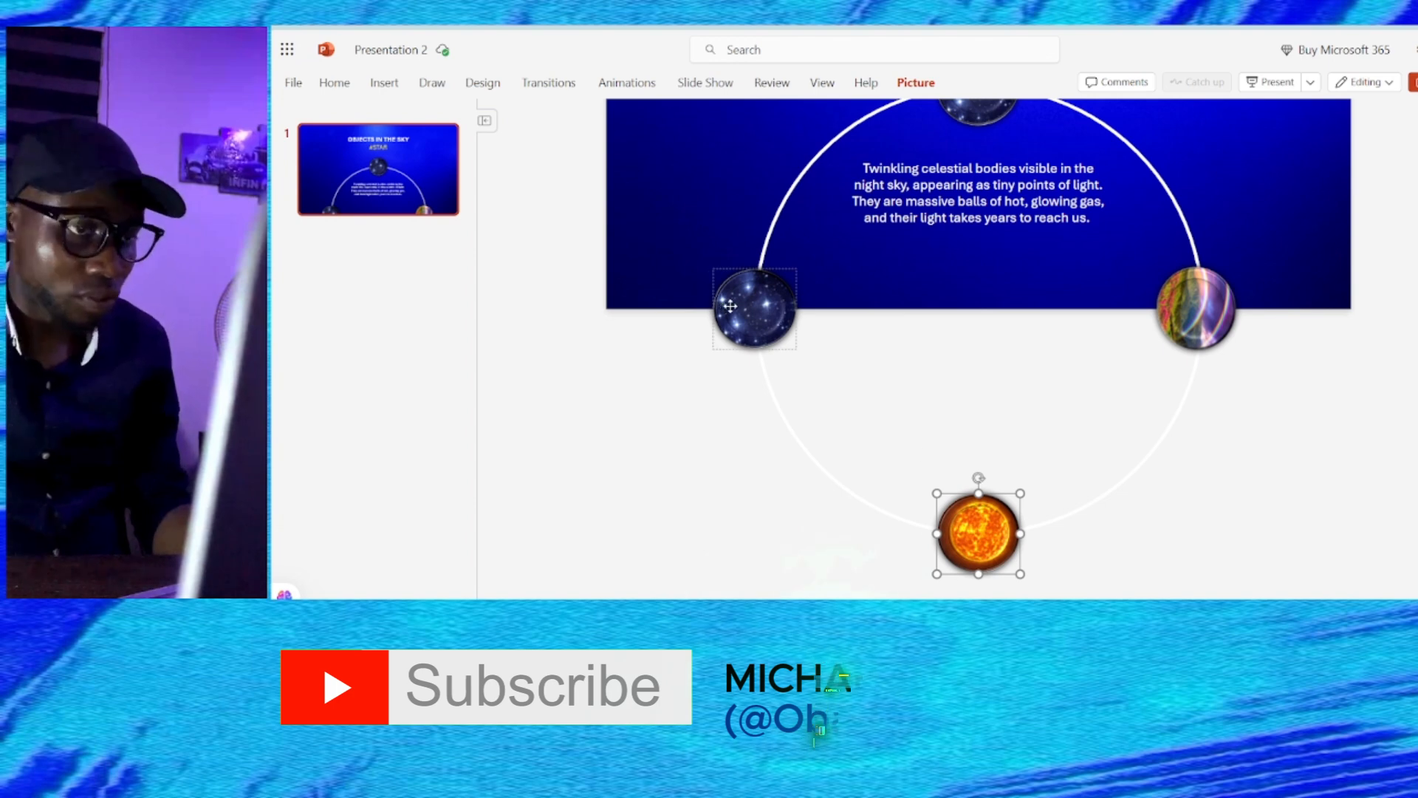
Replace the picture on the circle's left point with the satellite image from this device and rotate it a quarter turn counter-clockwise
left_click(730, 306)
left_click(812, 379)
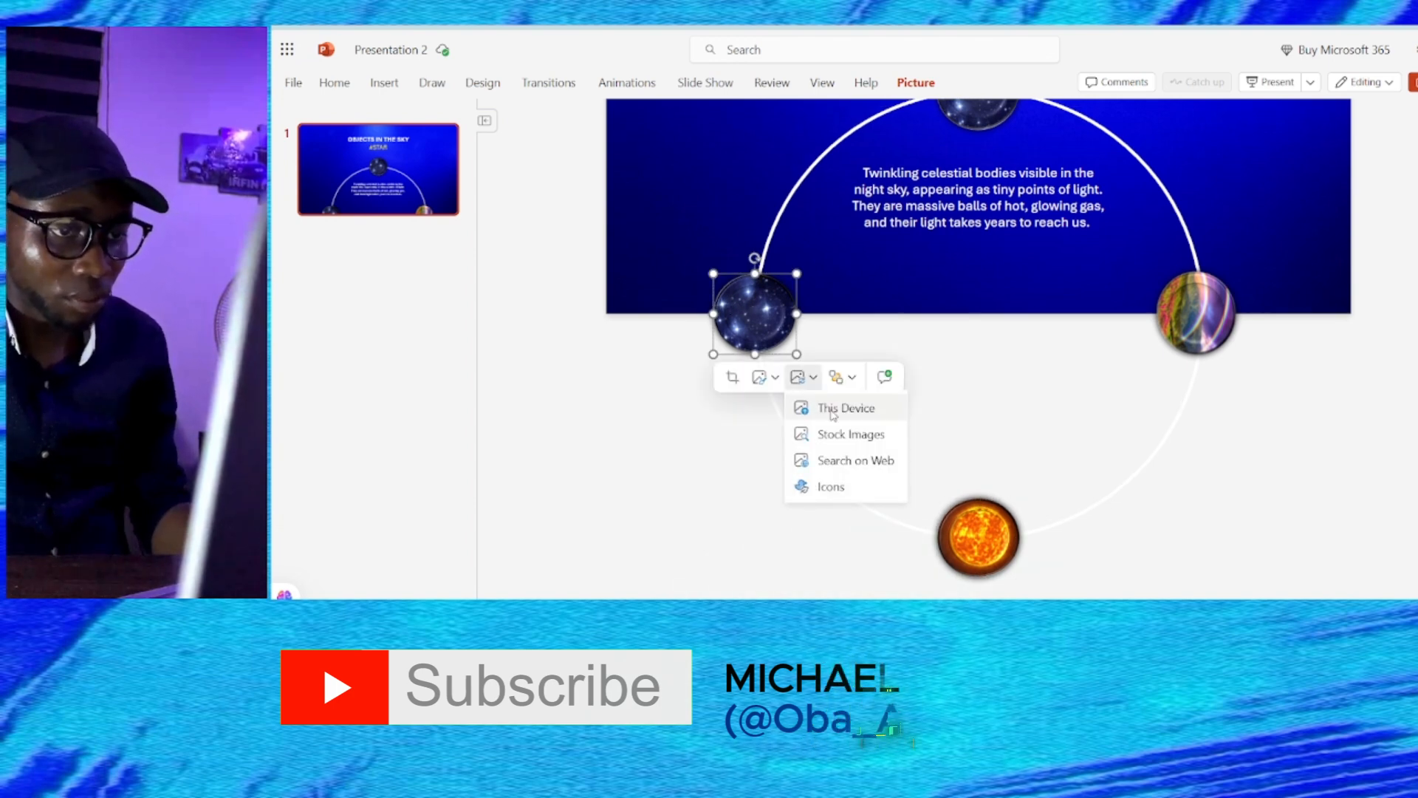
left_click(820, 408)
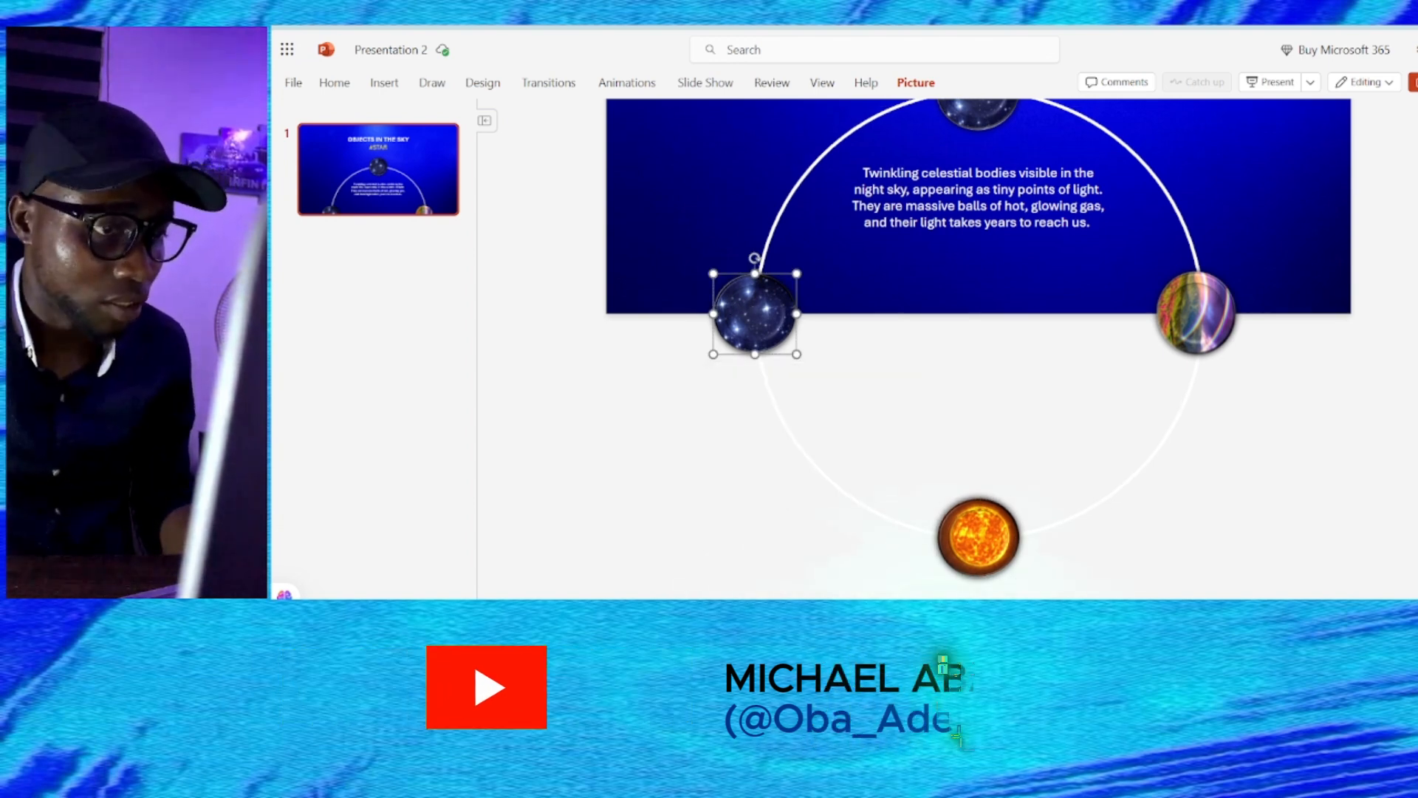
left_click_drag(755, 258, 712, 319)
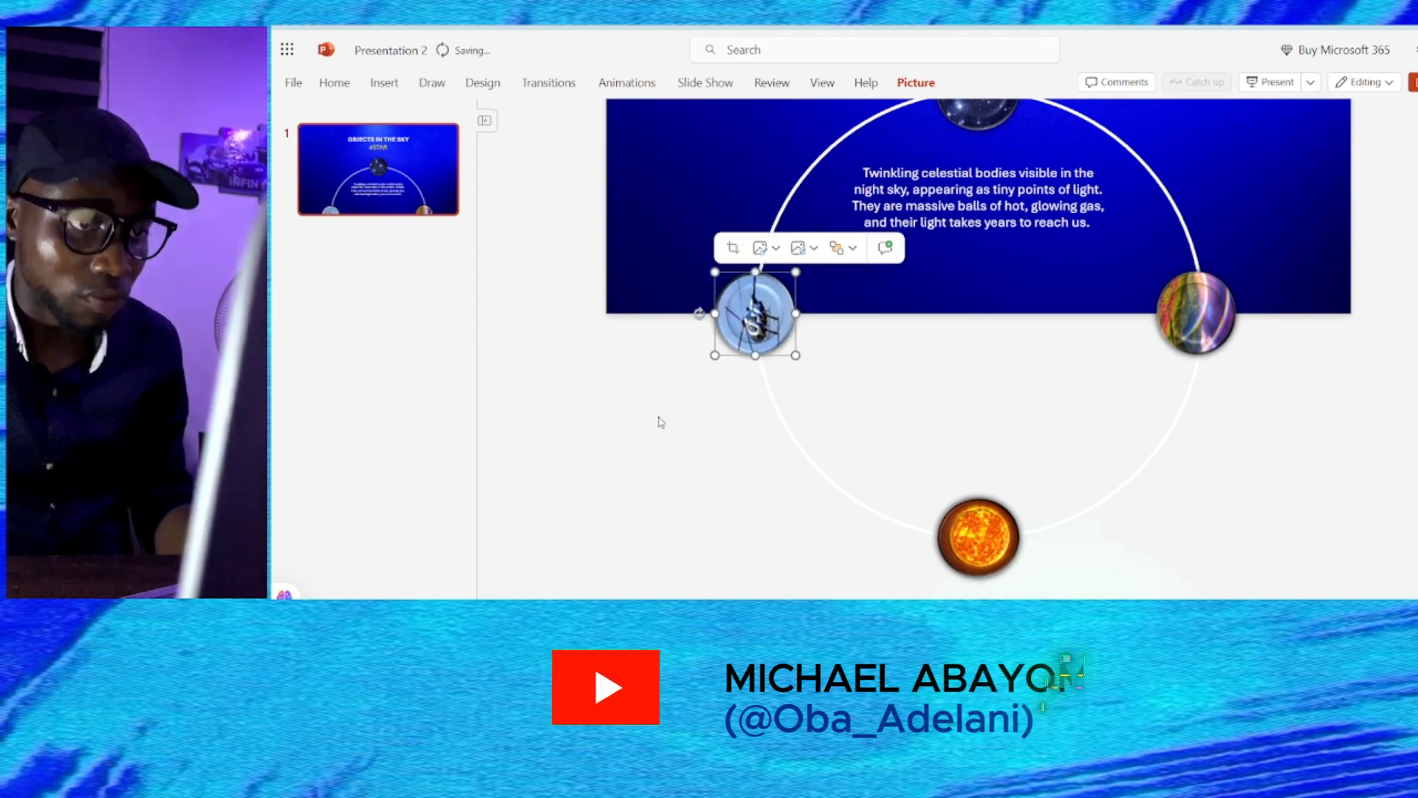
Group the four round pictures together with the circle outline
scroll(658, 418, "up", 1)
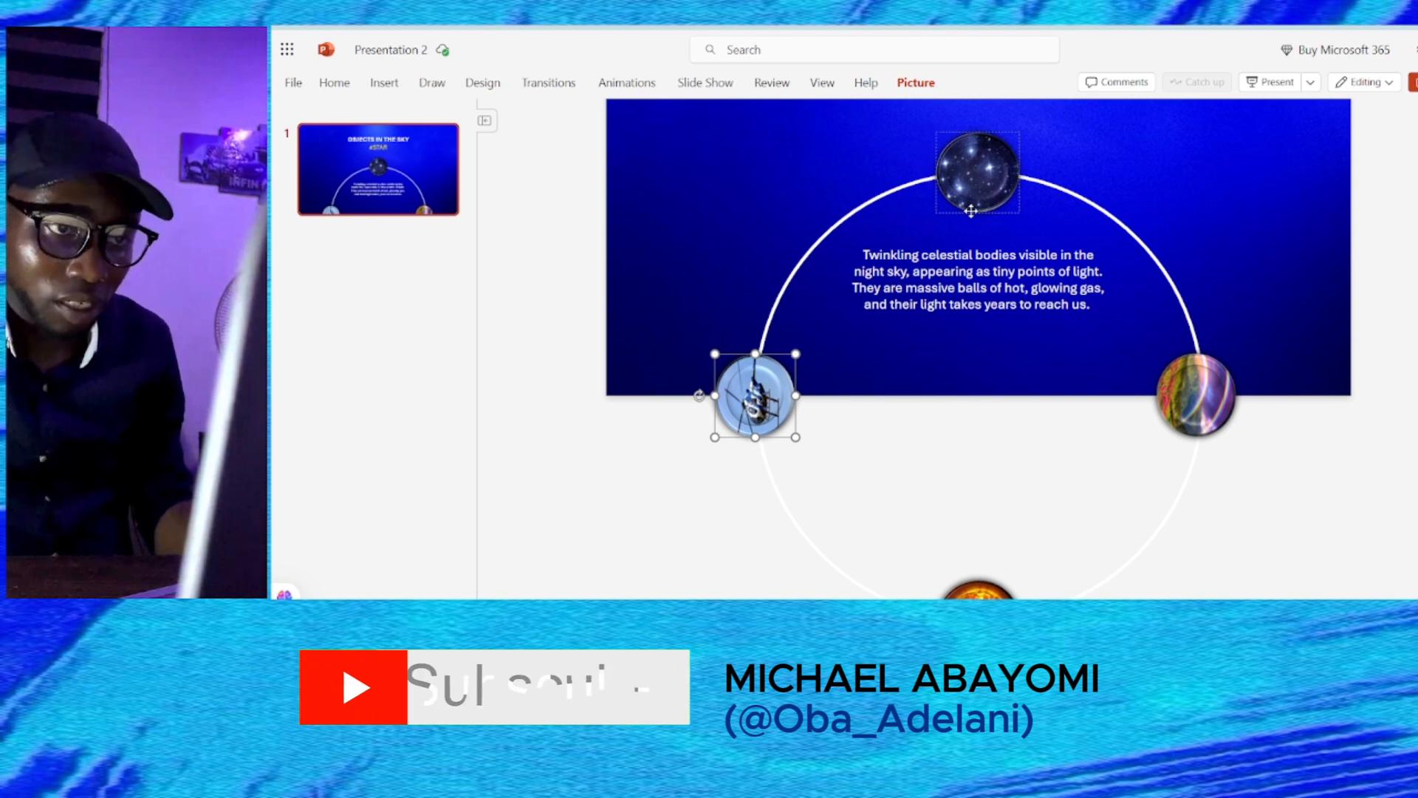
left_click(1218, 389, "shift")
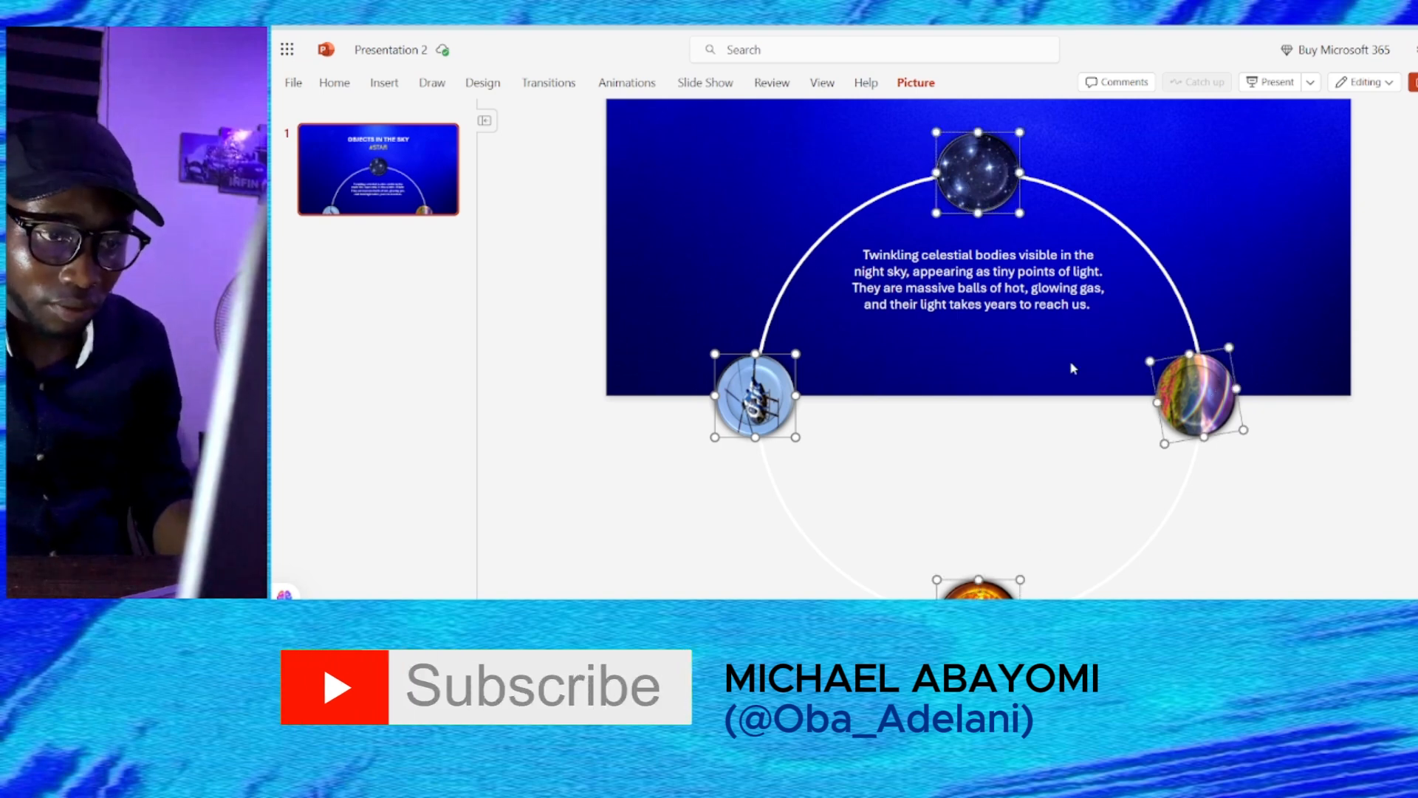
left_click(1128, 231, "shift")
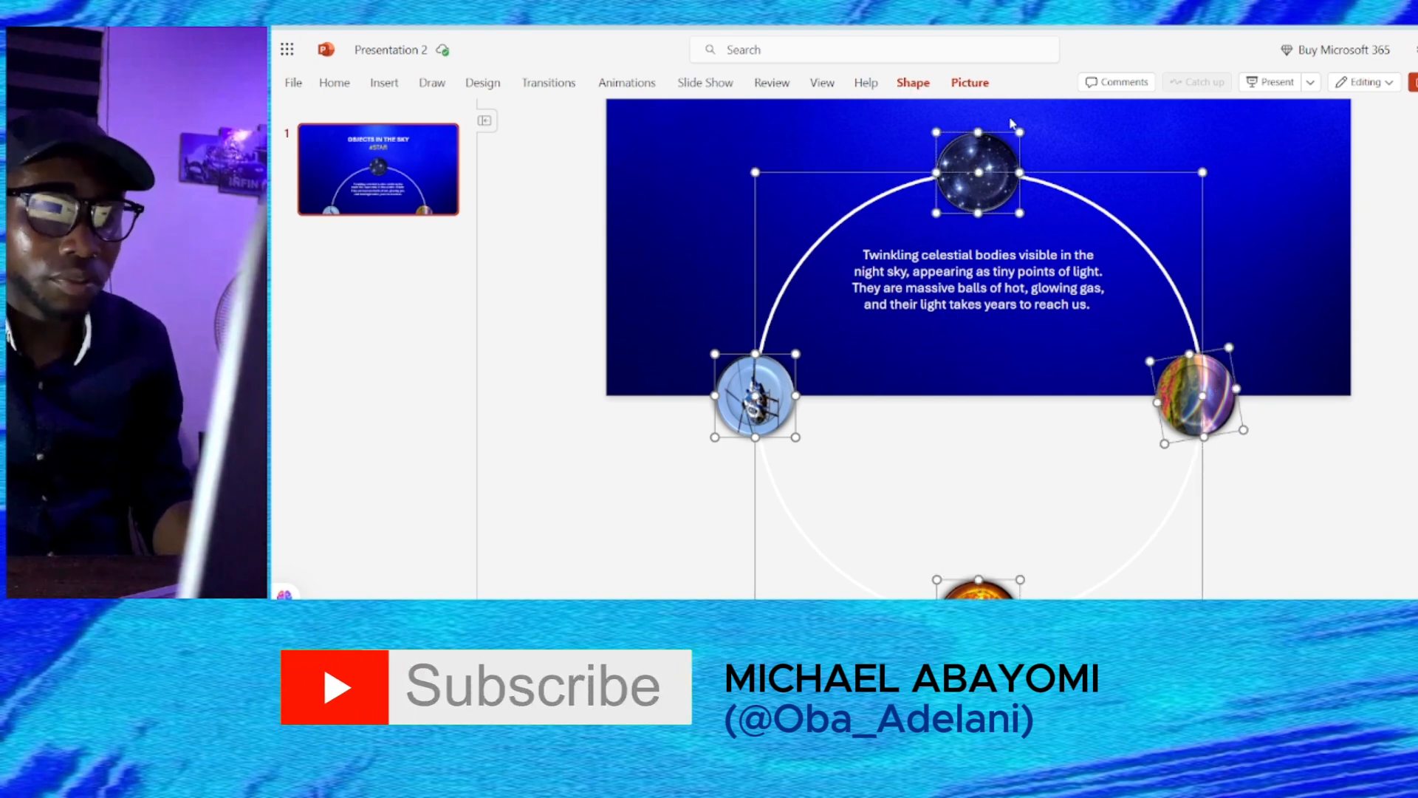
left_click(868, 84)
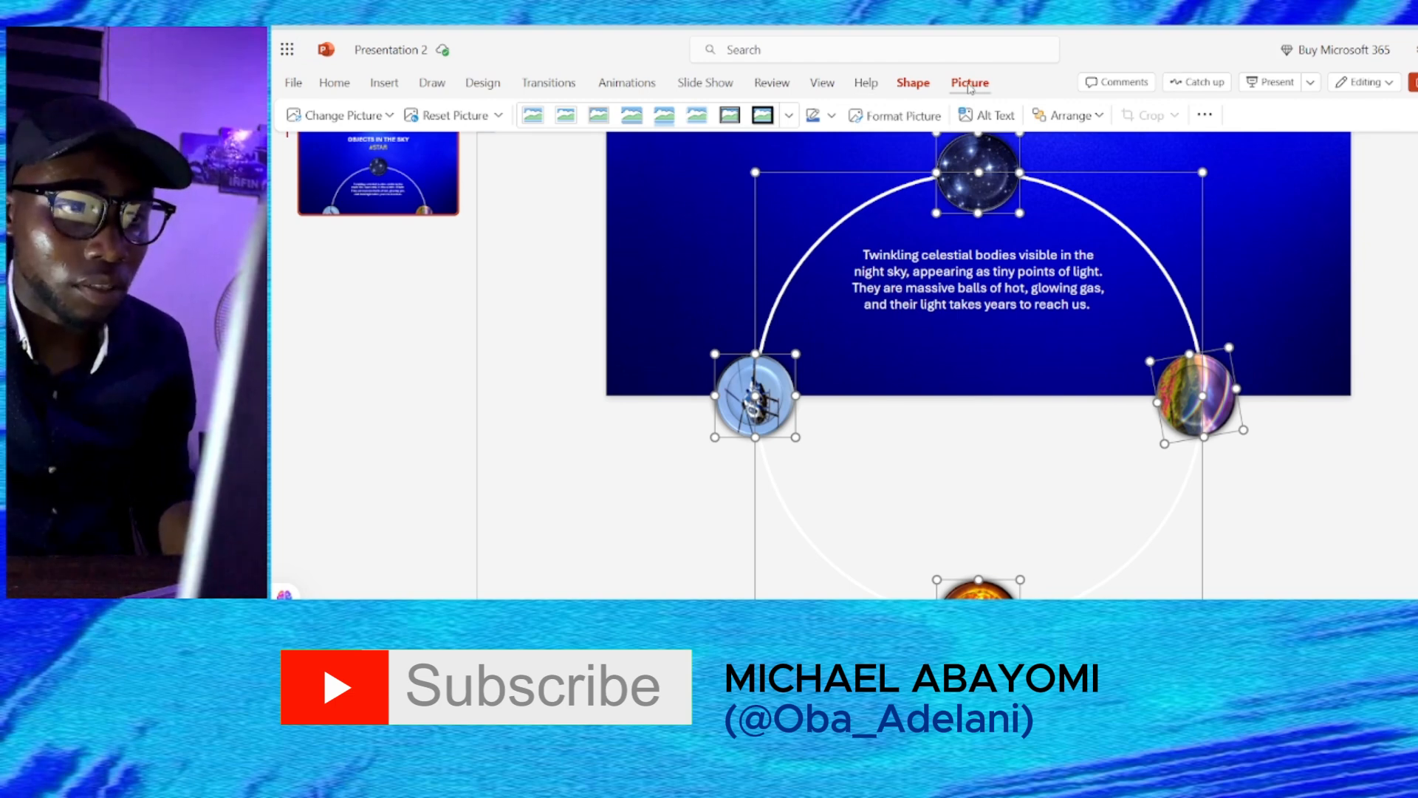
left_click(1093, 118)
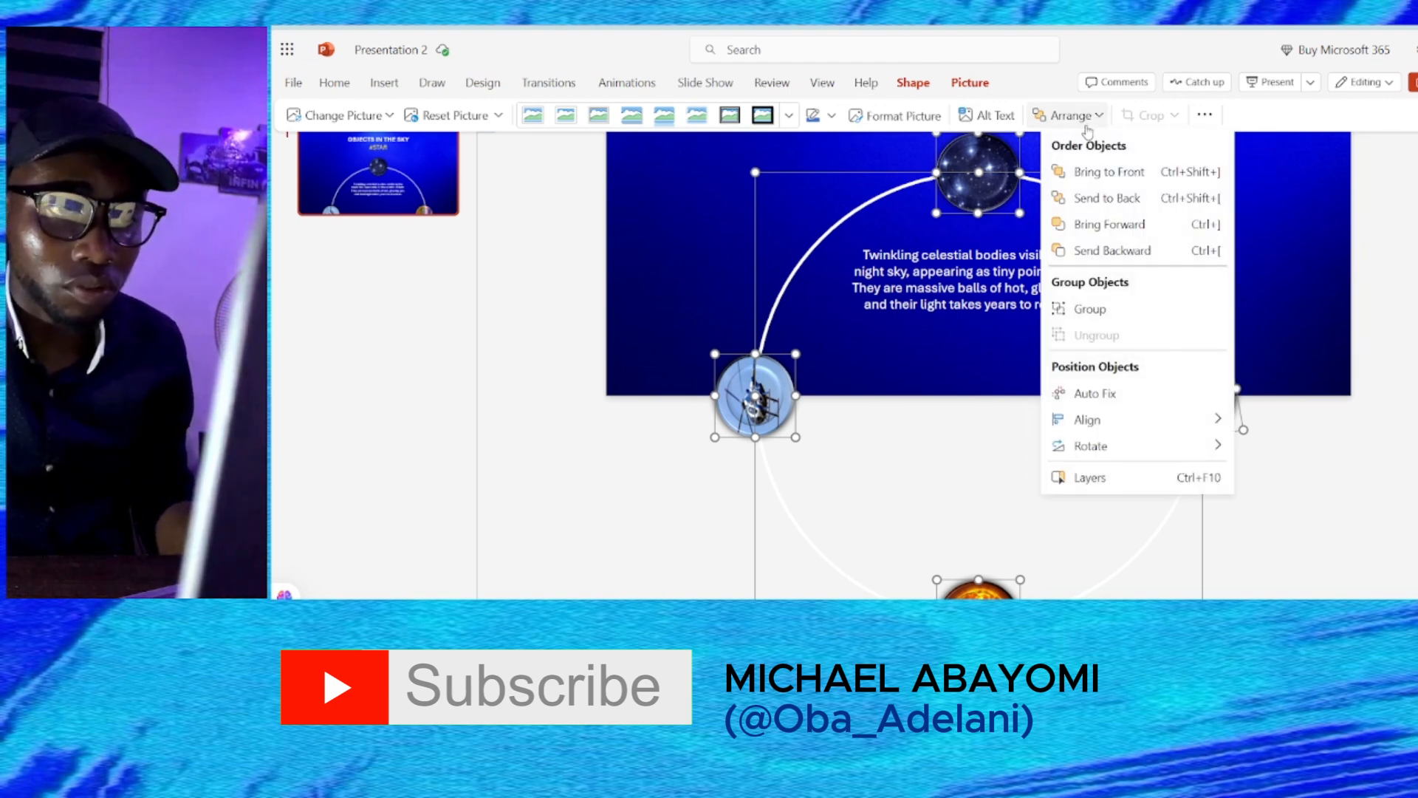
left_click(1090, 310)
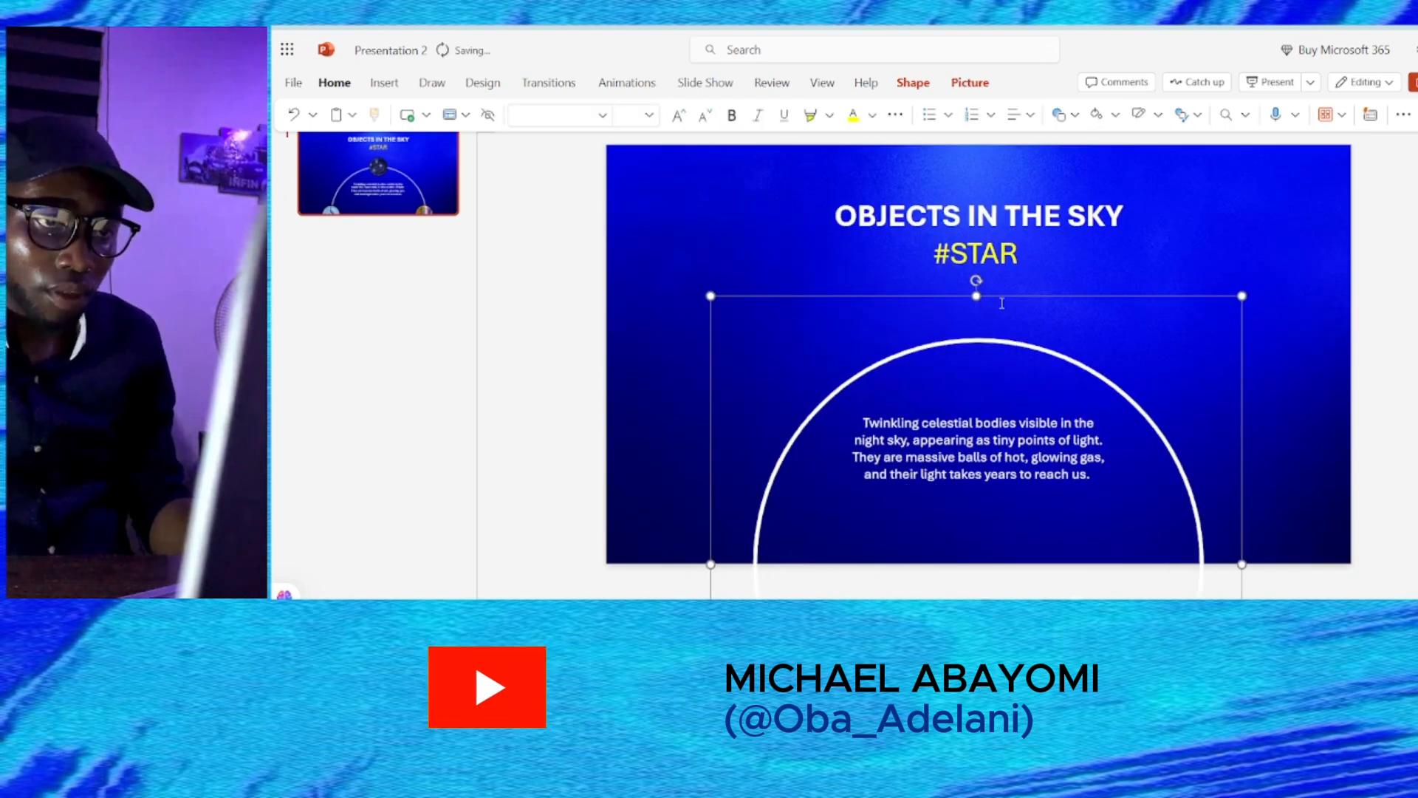
Paste three copies of the OBJECTS IN THE SKY title text box and place them in a row beyond the slide's right edge
left_click(985, 225)
scroll(823, 291, "down", 1)
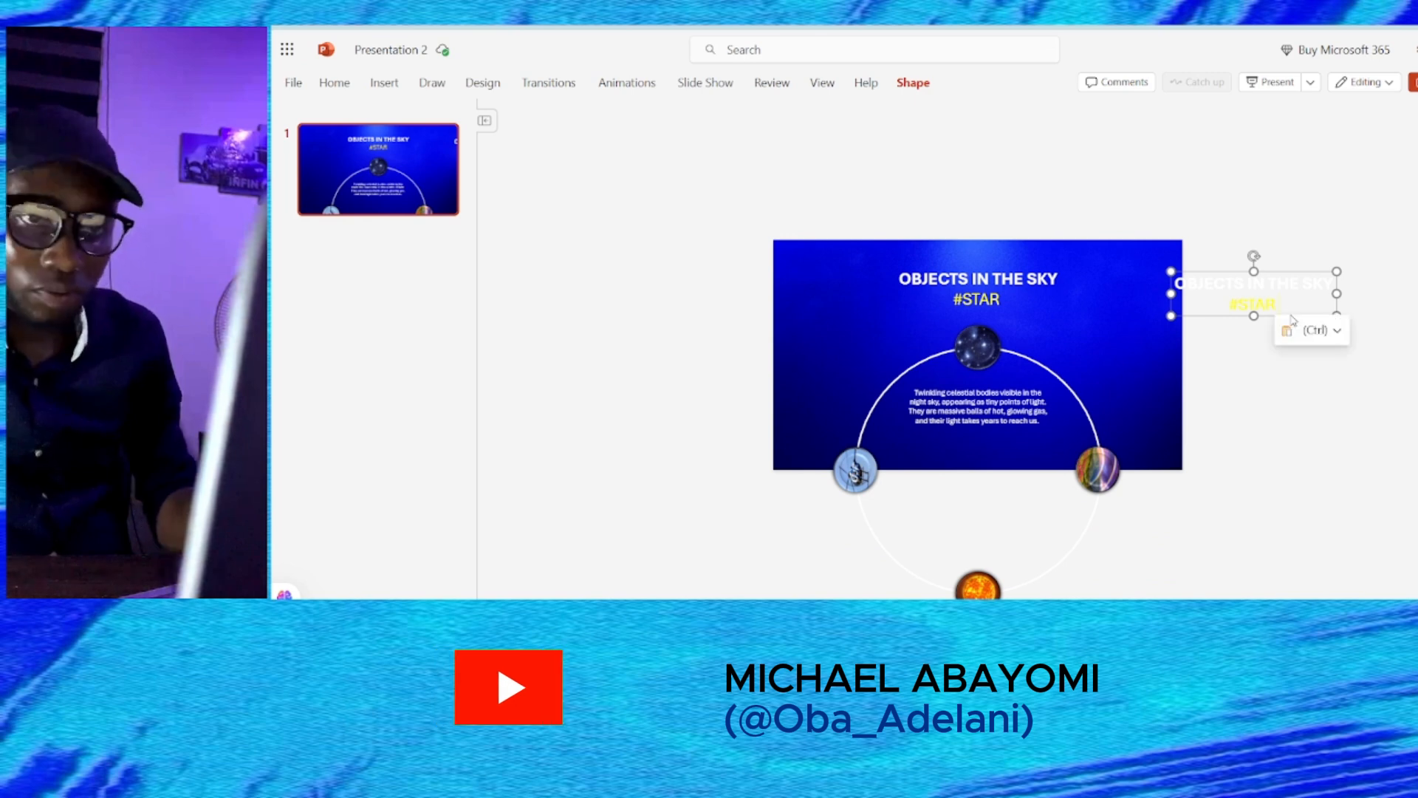
key("ctrl+v")
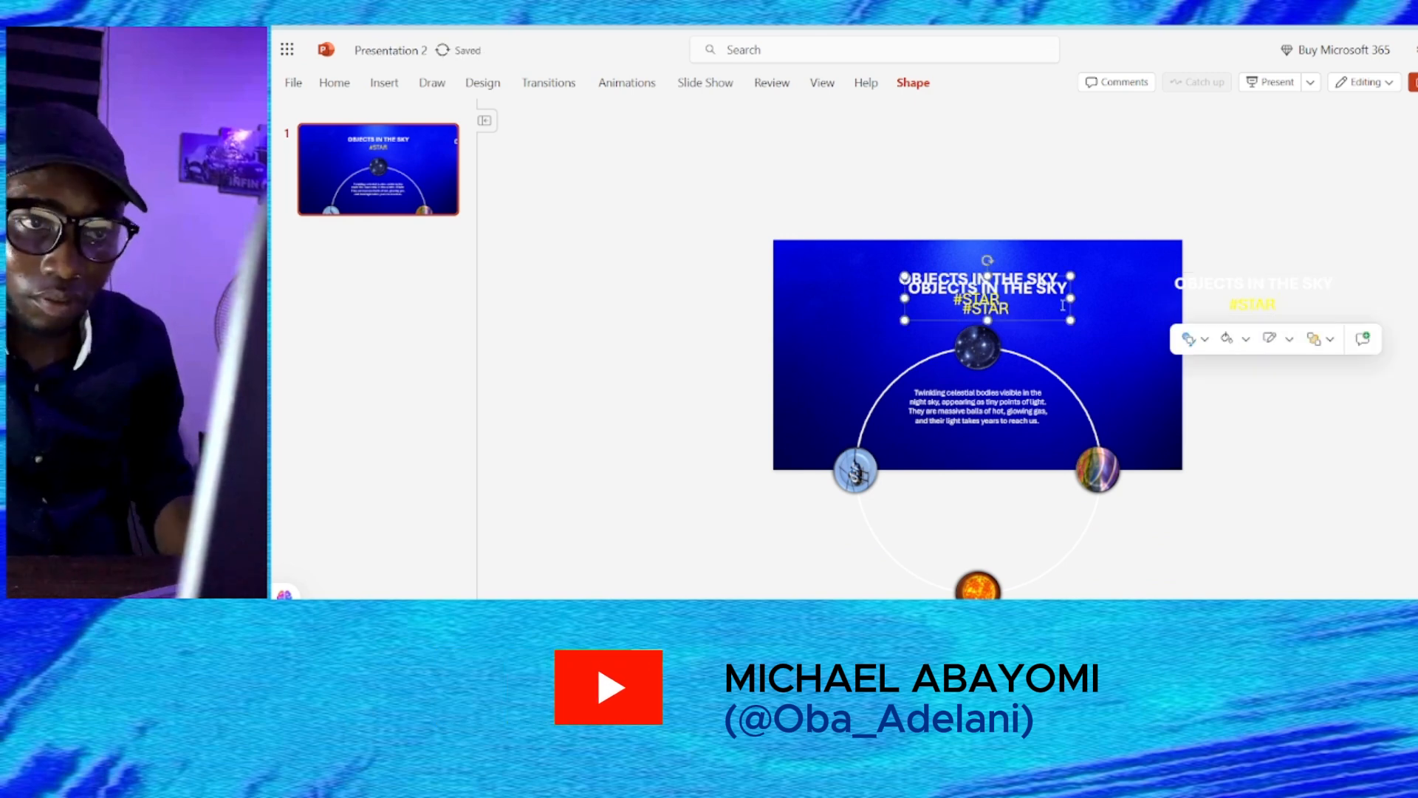
left_click_drag(1063, 321, 1417, 316)
key("ctrl+v")
left_click_drag(1007, 320, 1394, 327)
scroll(1023, 291, "down", 2)
left_click_drag(1230, 332, 1077, 306)
scroll(1023, 291, "down", 1)
scroll(1025, 291, "down", 1)
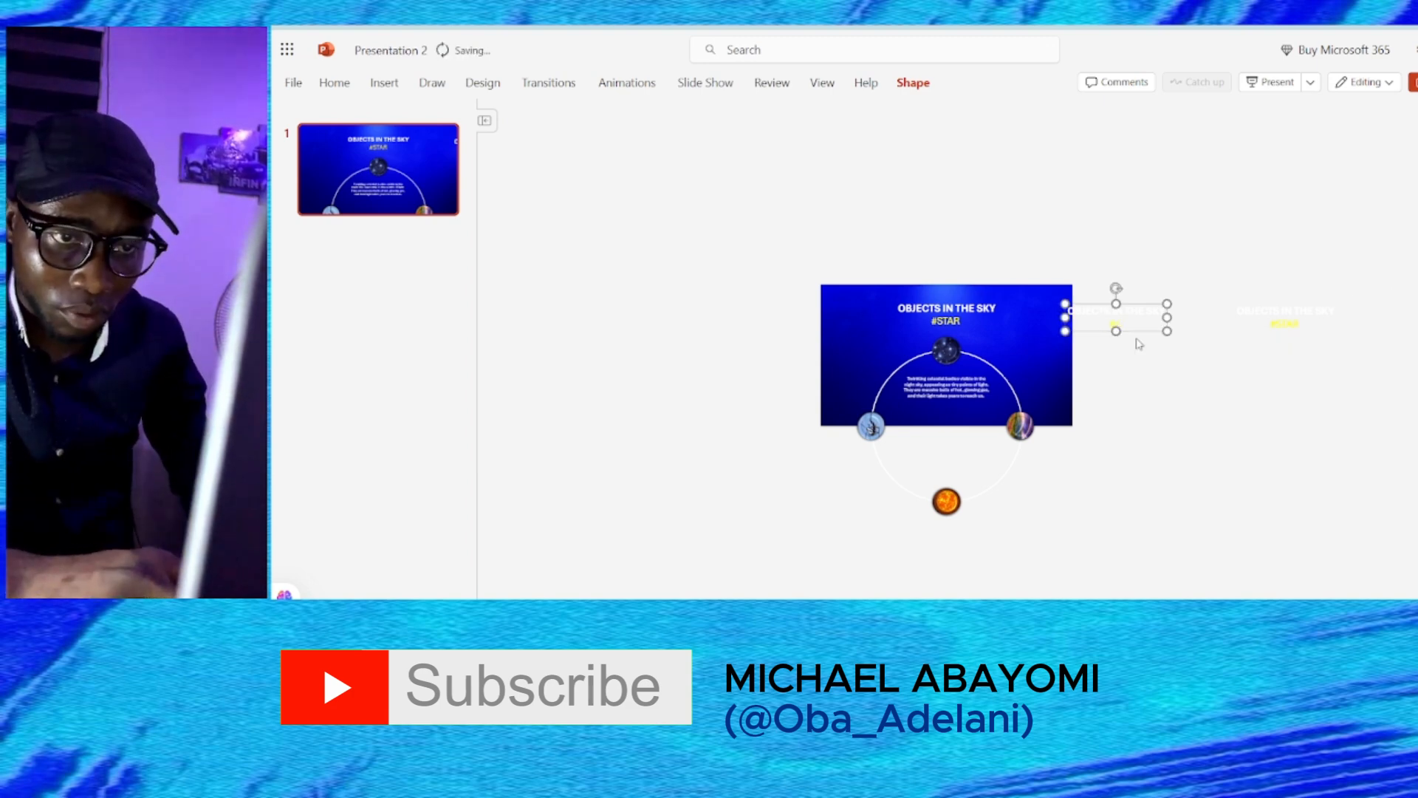
Change the subtitles of the three off-slide title copies to #RAINBOW, #SUN and #HELICOPTER, in that order
left_click(1289, 324)
scroll(1288, 325, "up", 2)
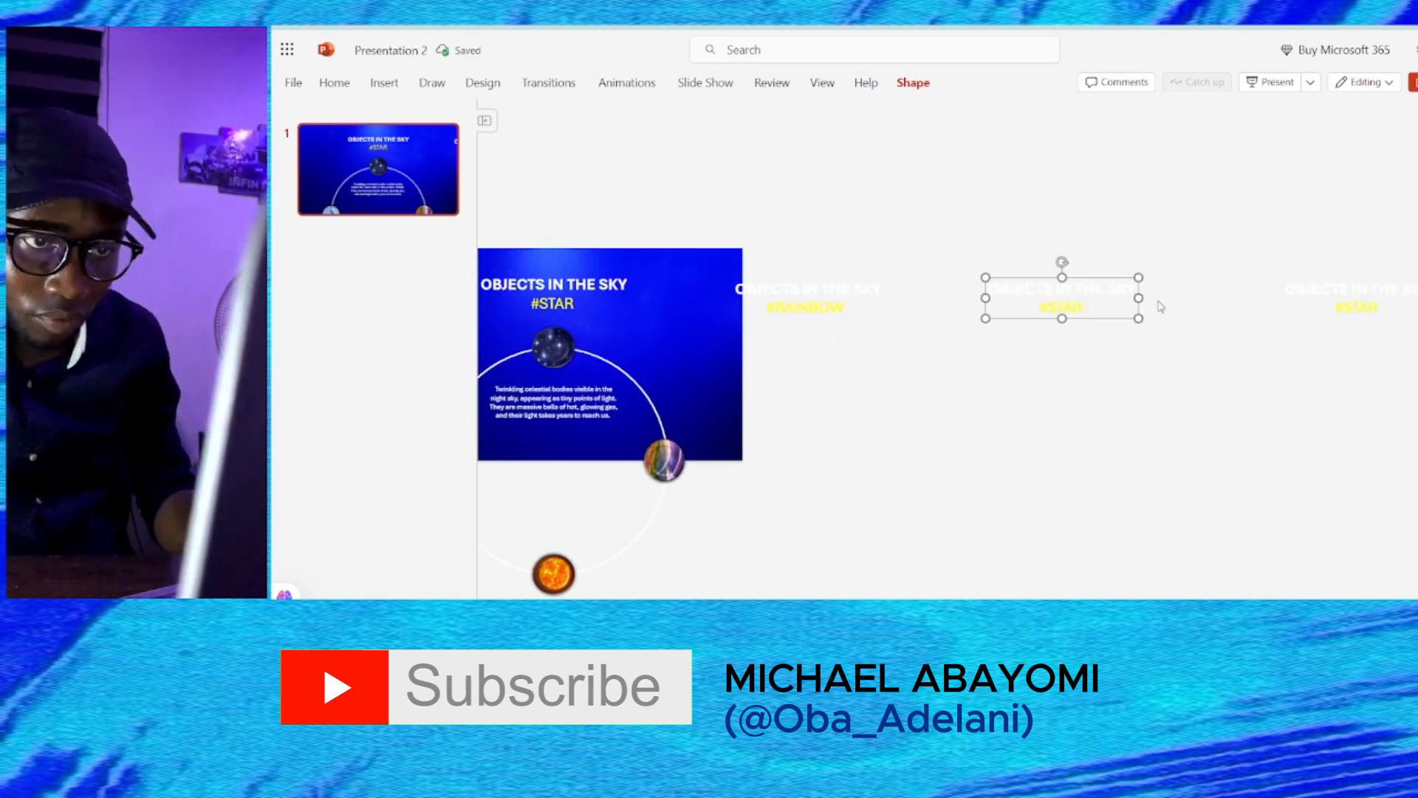
double_click(1065, 307)
type("SUN")
double_click(1360, 307)
key("BackSpace")
type("HELICOPTER")
Move the #SUN and #HELICOPTER title copies further right to spread out the row
left_click(1063, 299)
left_click_drag(1130, 318, 1190, 315)
left_click_drag(1322, 319, 1411, 318)
Select all four title text boxes and align them by their top edges
left_click(953, 299, "shift")
scroll(835, 329, "left", 2)
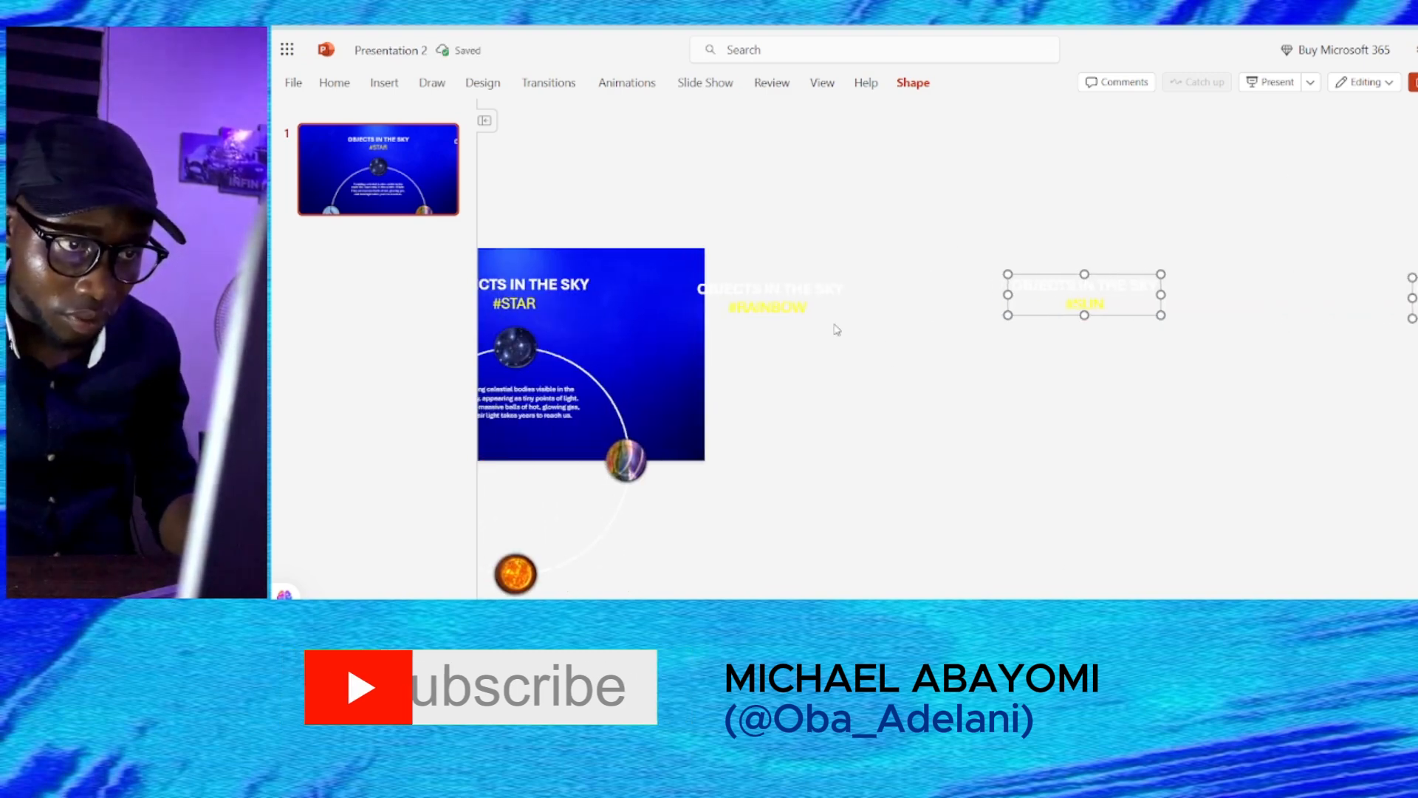
left_click(811, 316, "shift")
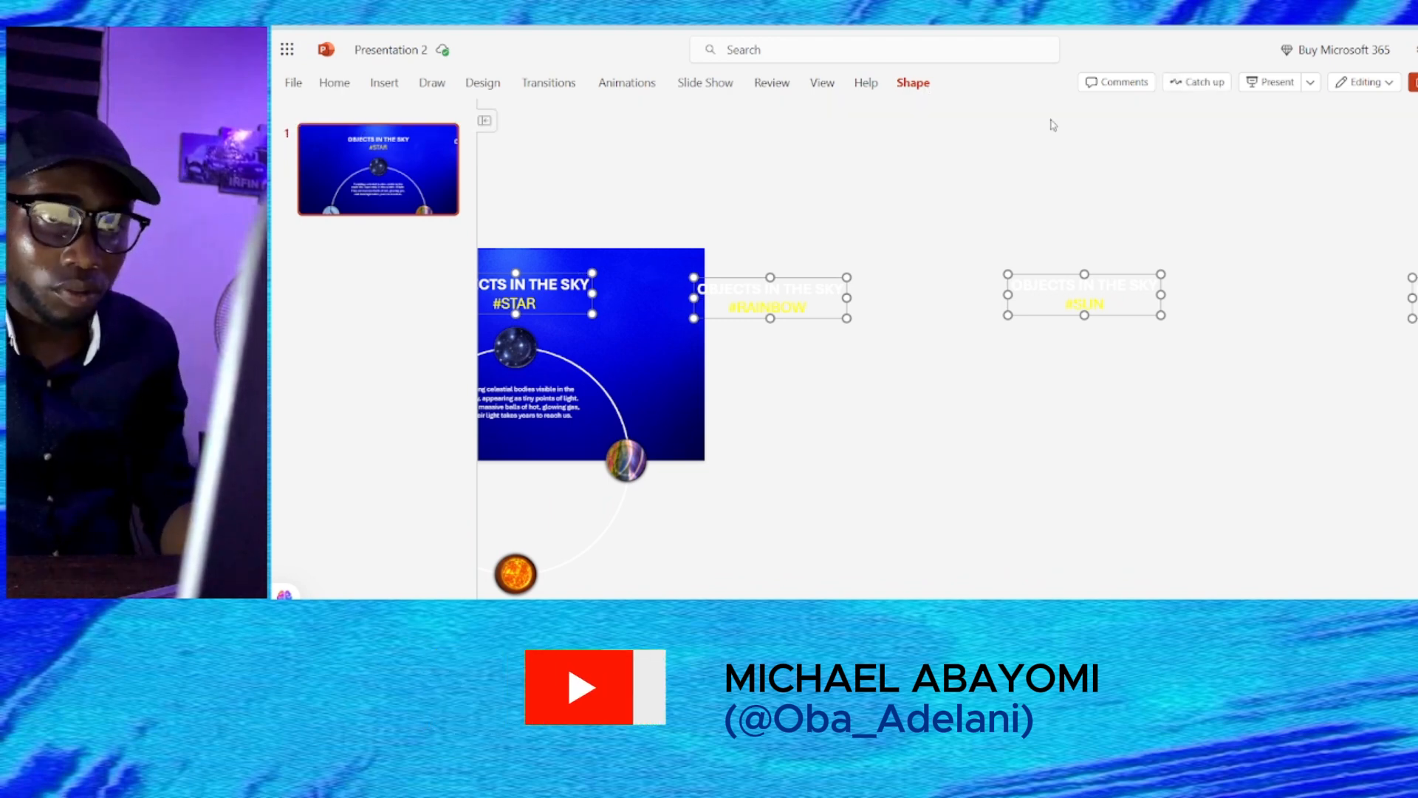
left_click(914, 82)
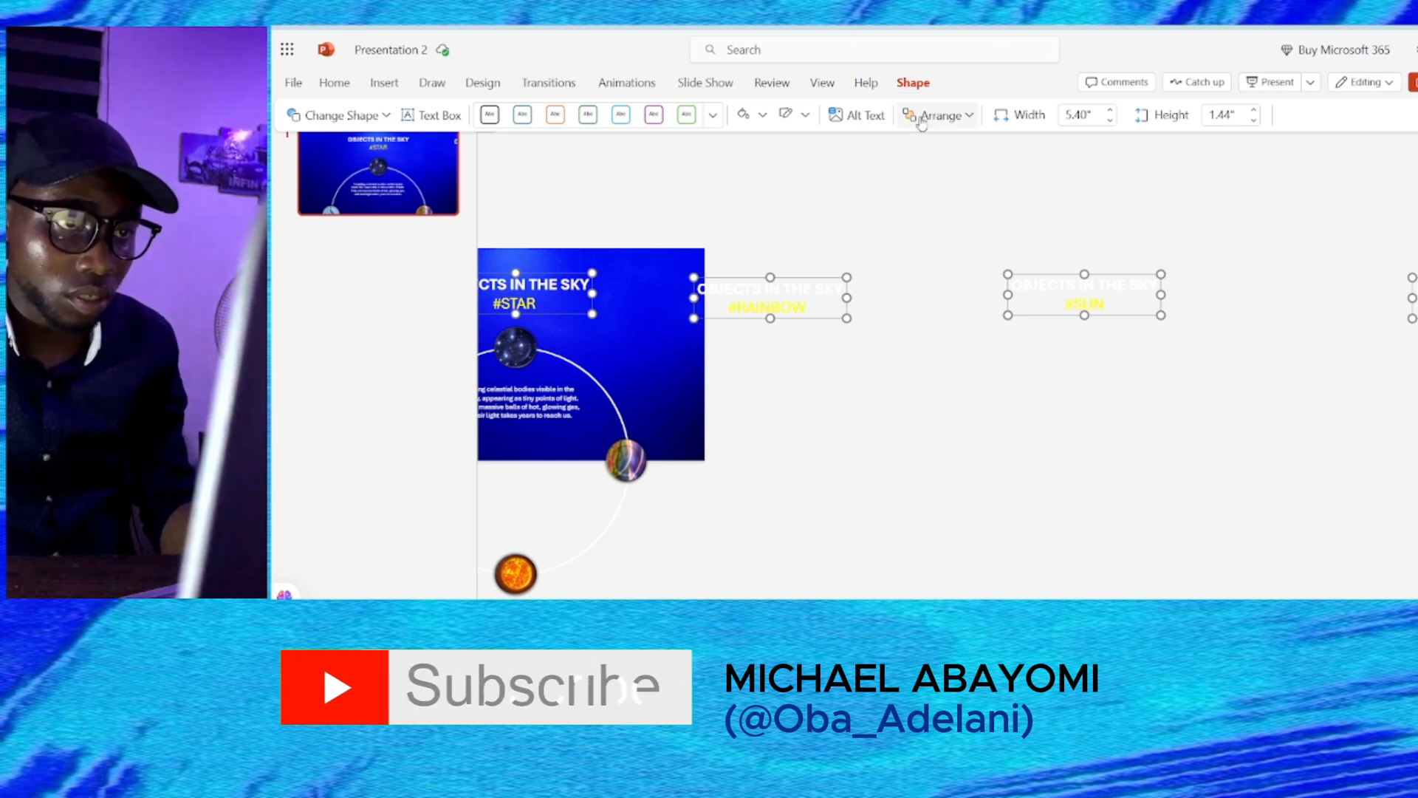
left_click(970, 116)
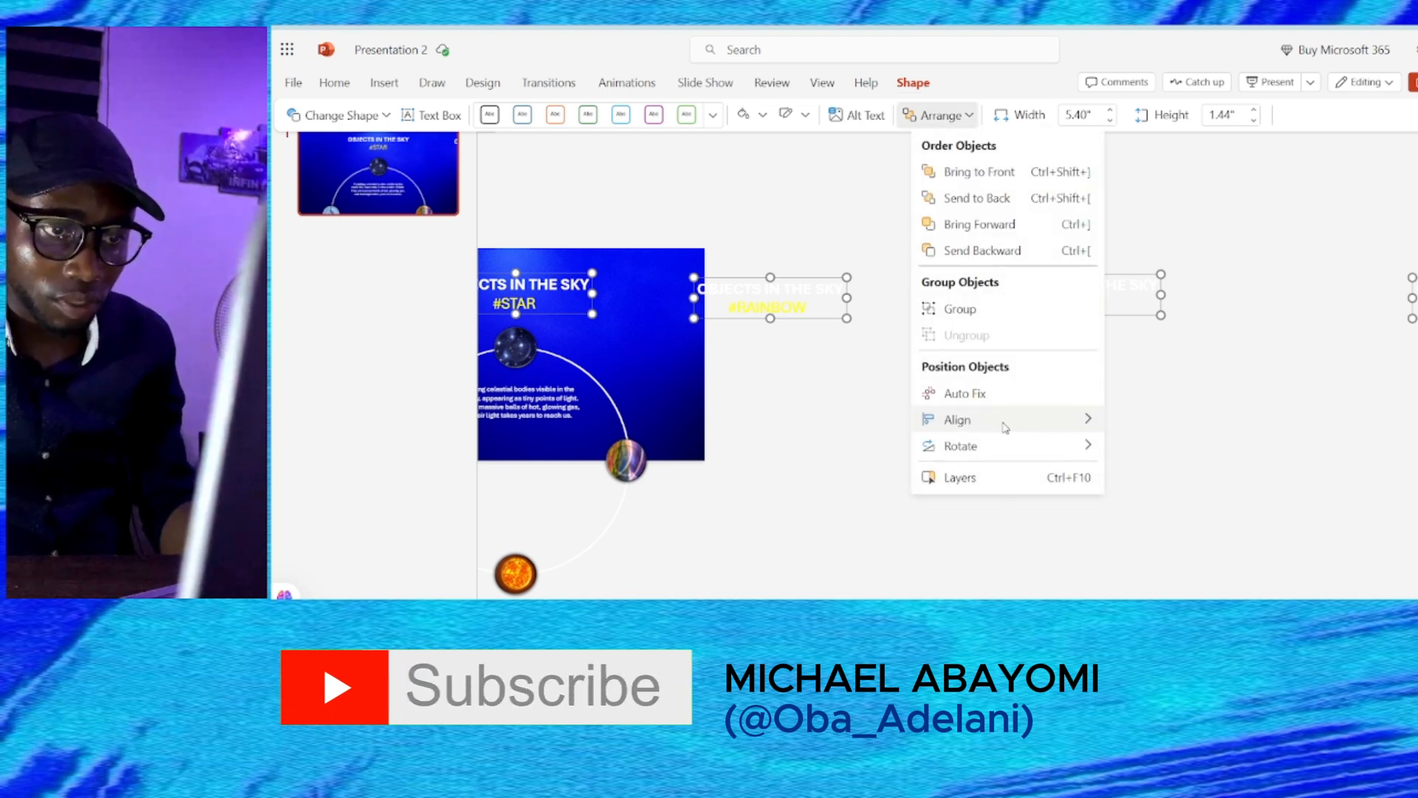
mouse_move(1005, 427)
left_click(1160, 445)
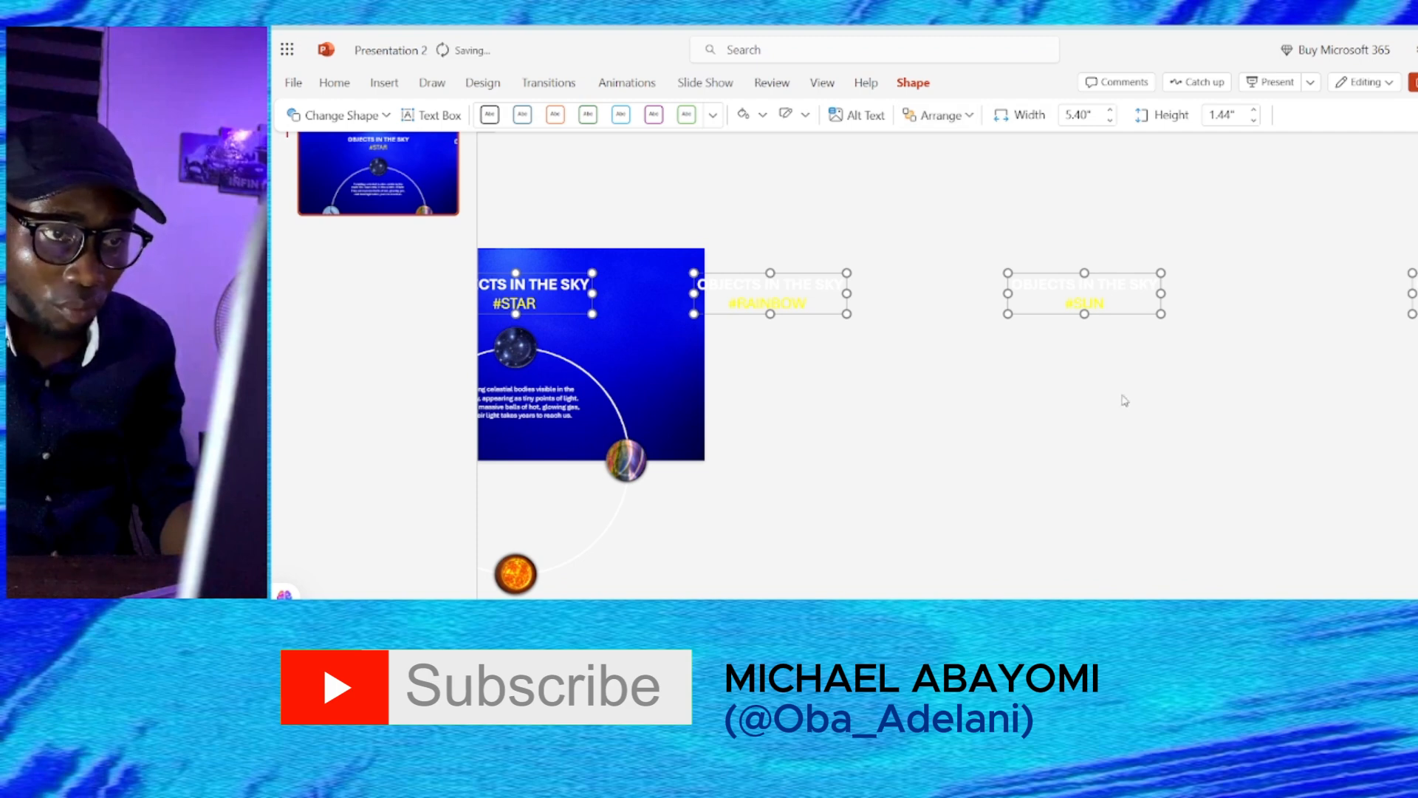
Distribute the four title text boxes evenly in the horizontal direction
left_click(958, 116)
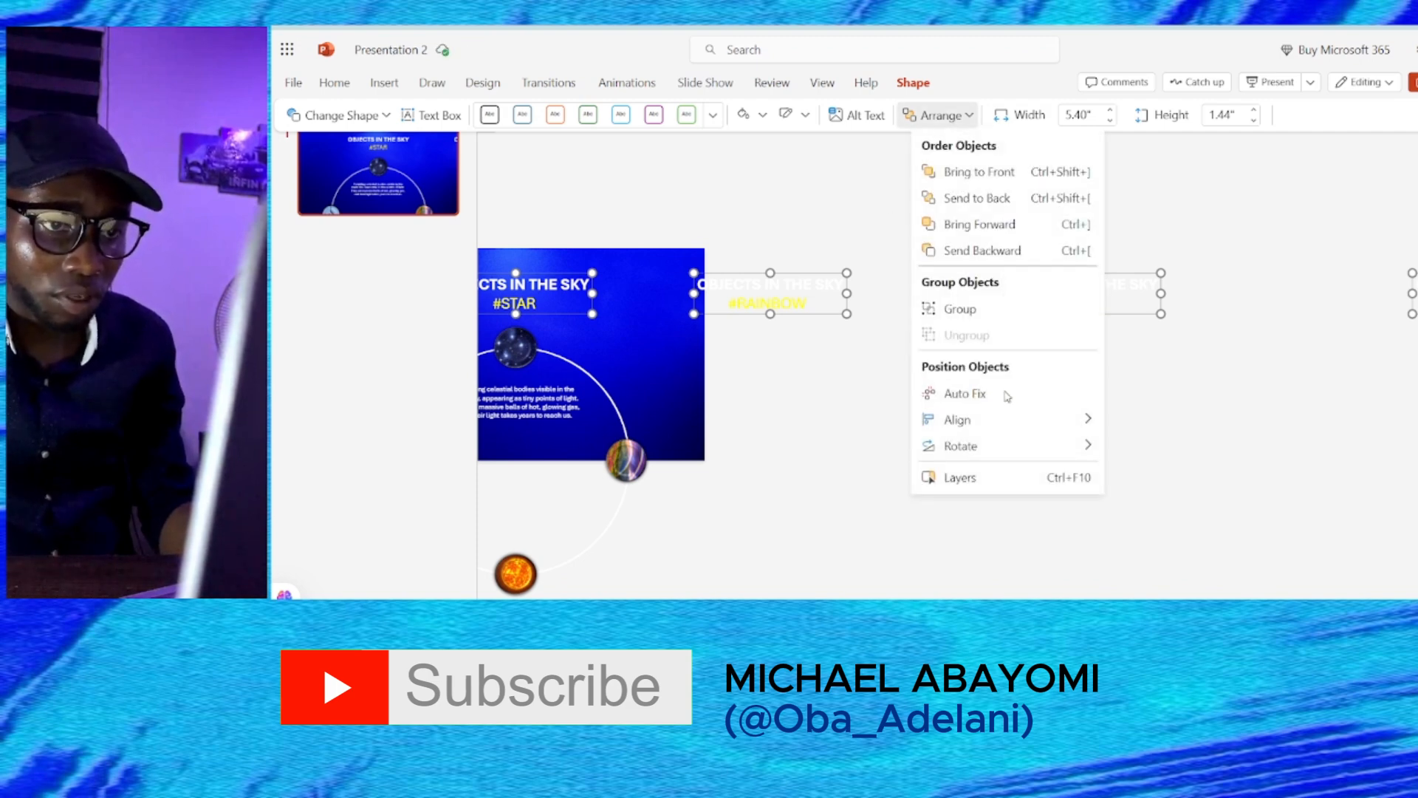
mouse_move(1002, 424)
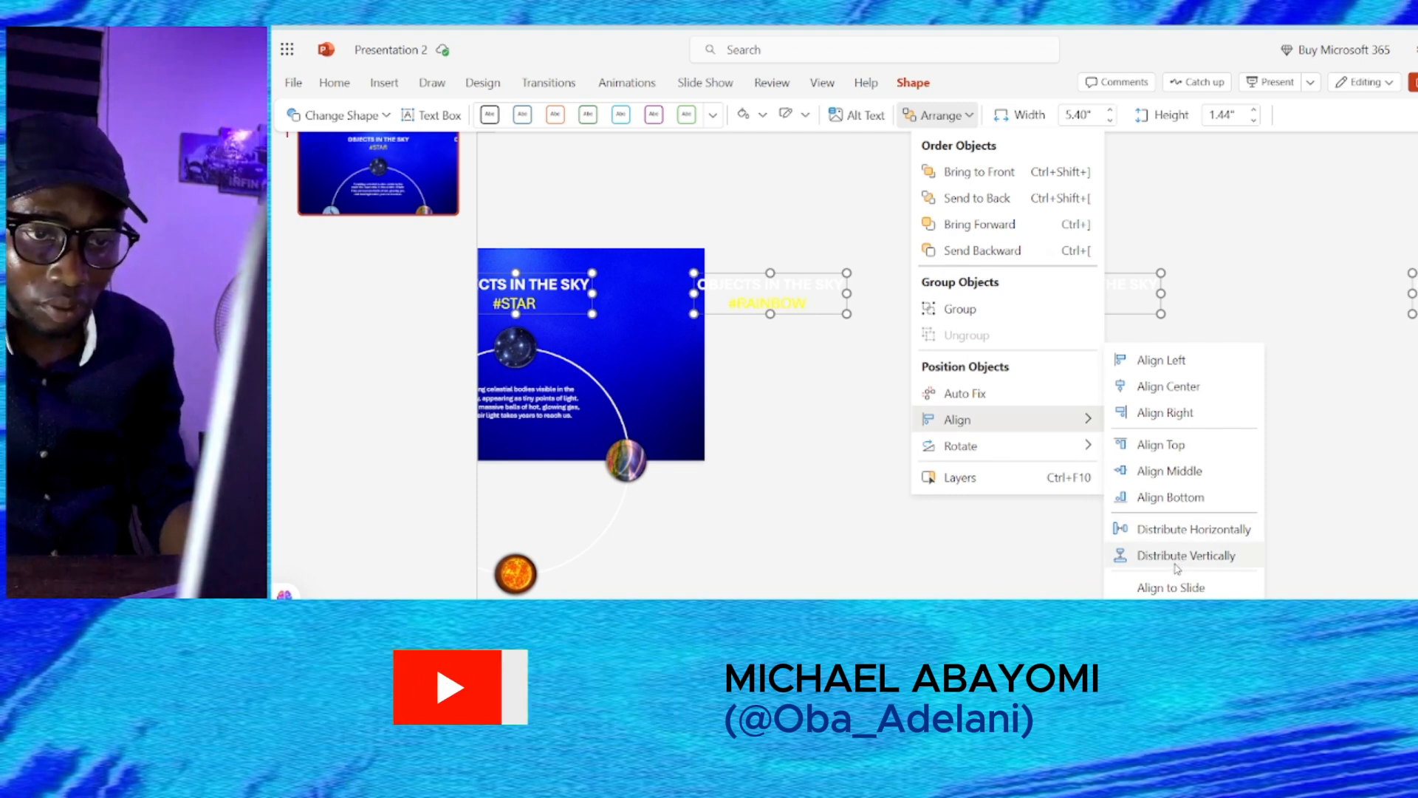
left_click(1197, 530)
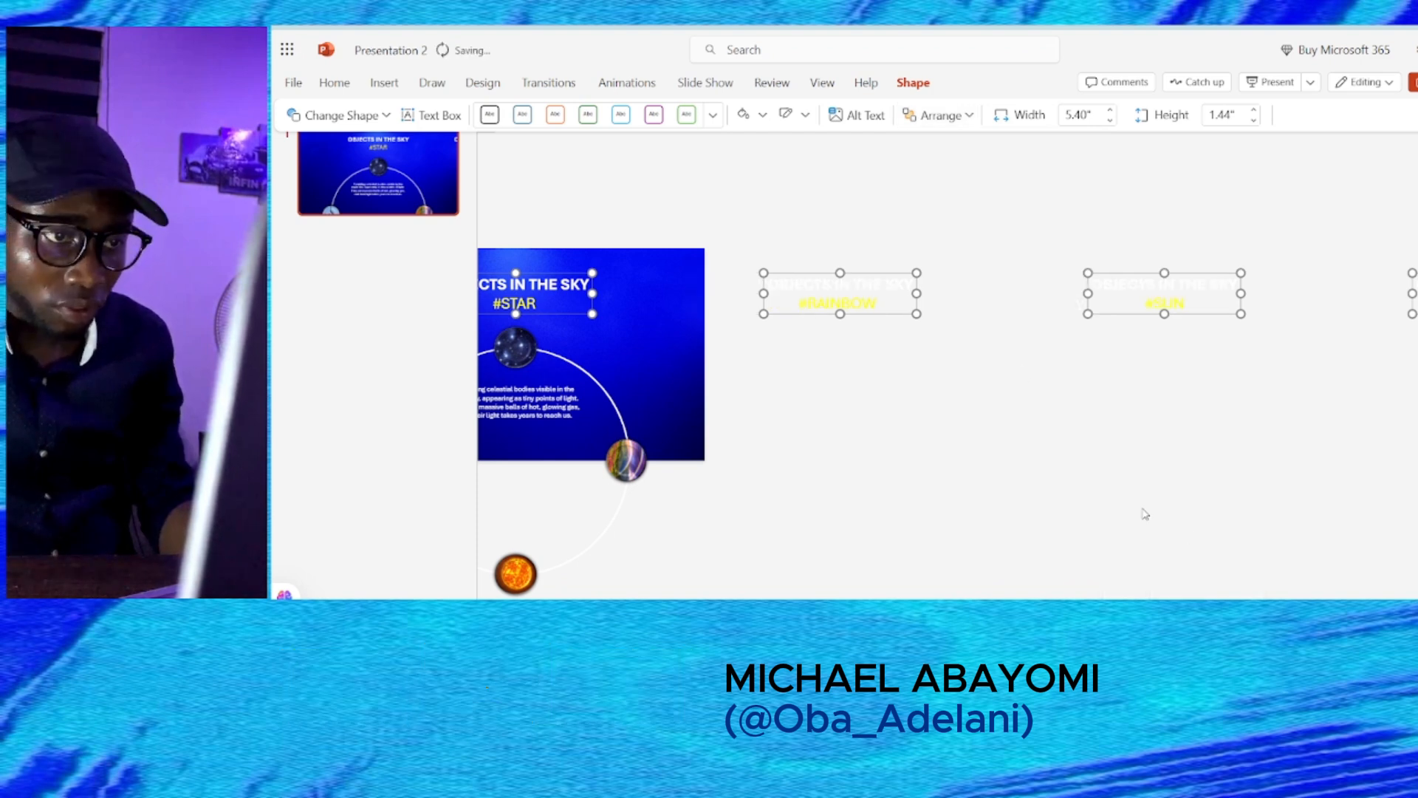
Duplicate the slide and rotate the grouped picture circle on the copy to 270°
right_click(376, 173)
left_click(443, 303)
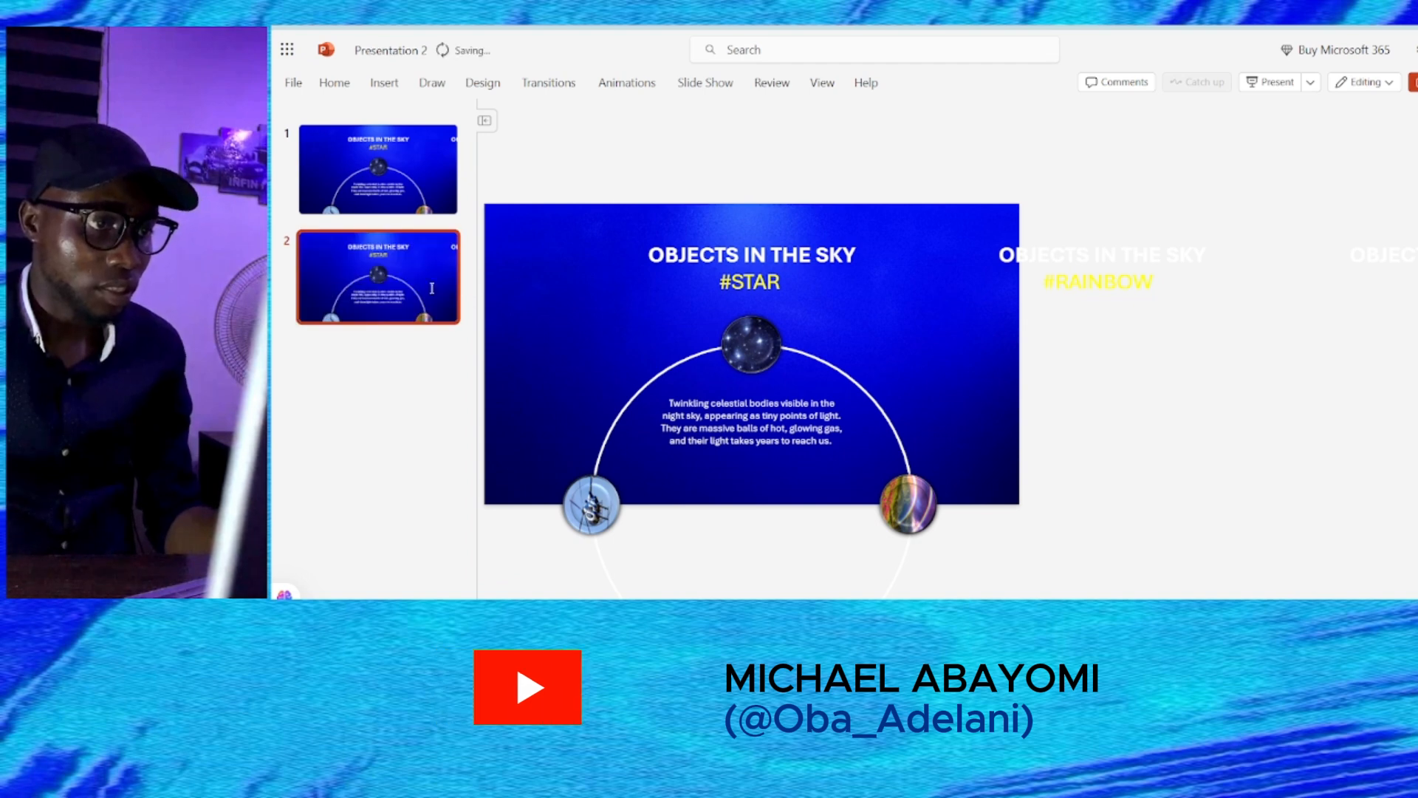
left_click(771, 357)
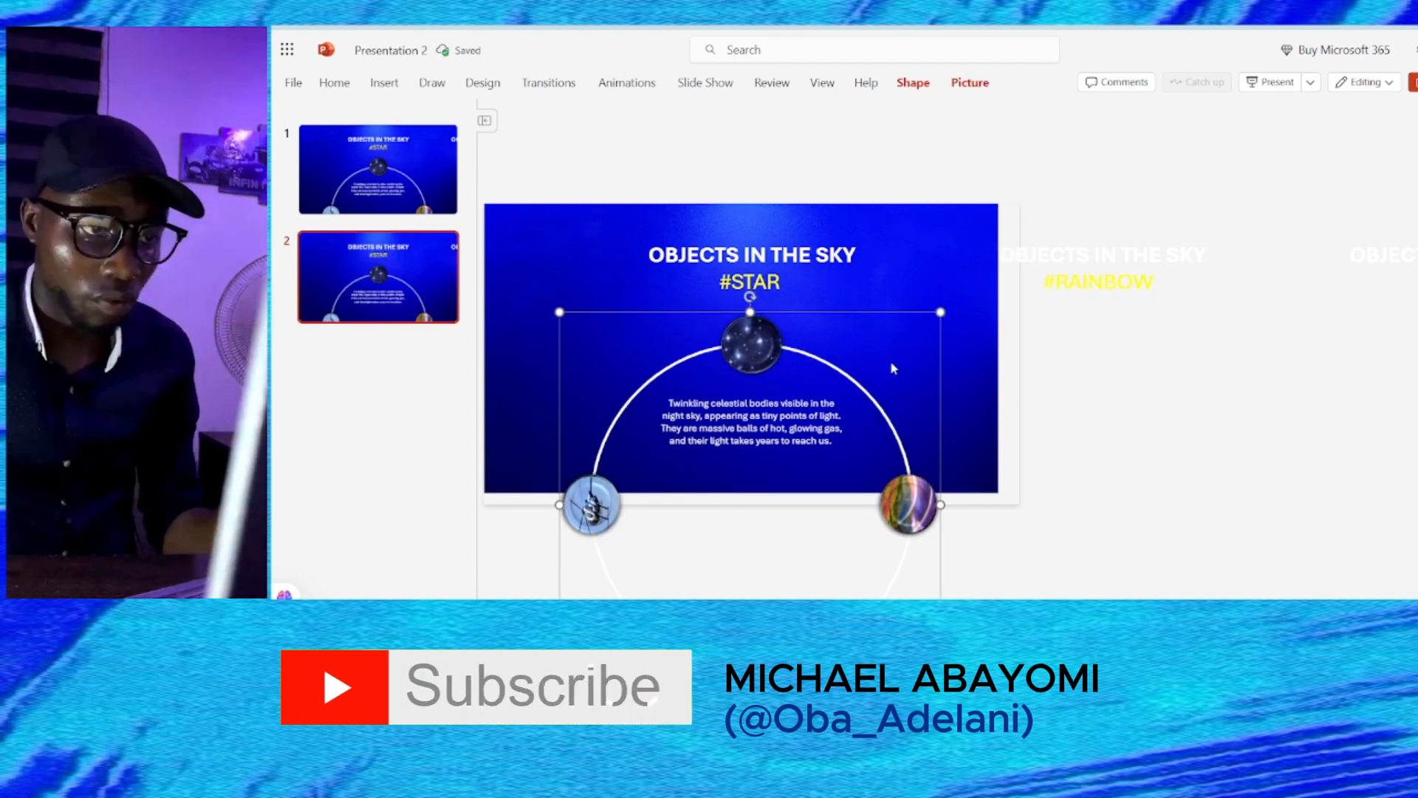
left_click_drag(752, 295, 485, 498)
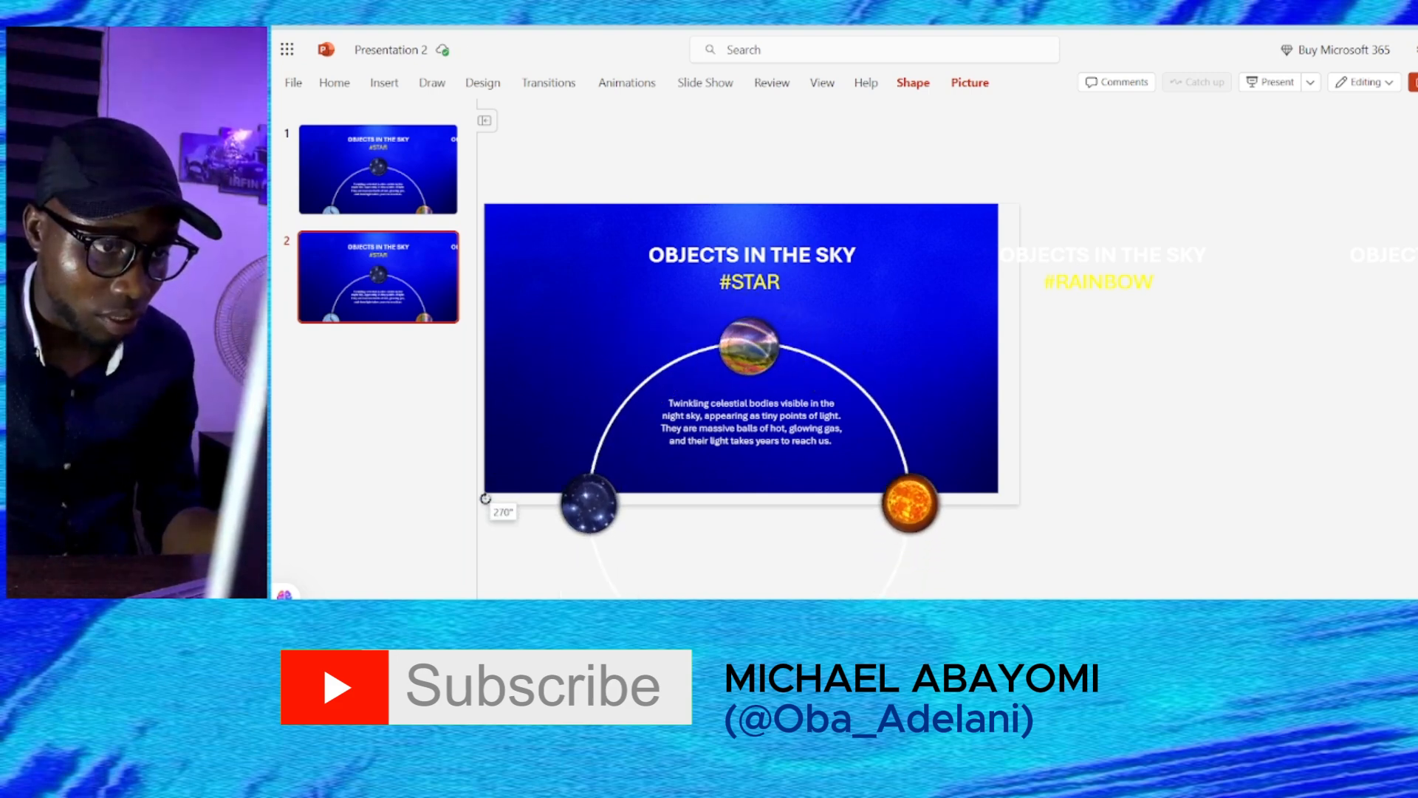
Shift the whole row of titles left until the #RAINBOW title is centred on slide 2, and duplicate that slide
left_click(1051, 272)
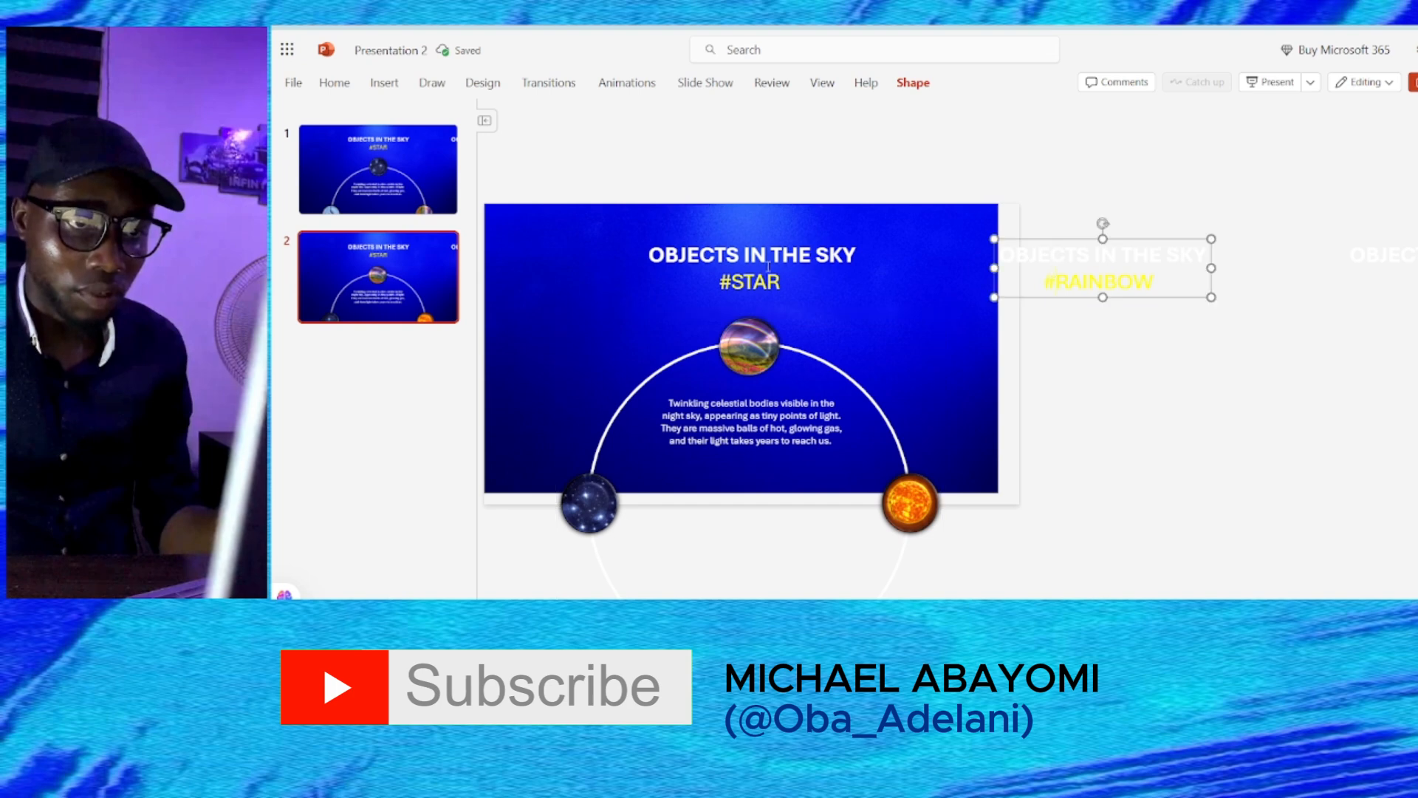
scroll(889, 460, "right", 3)
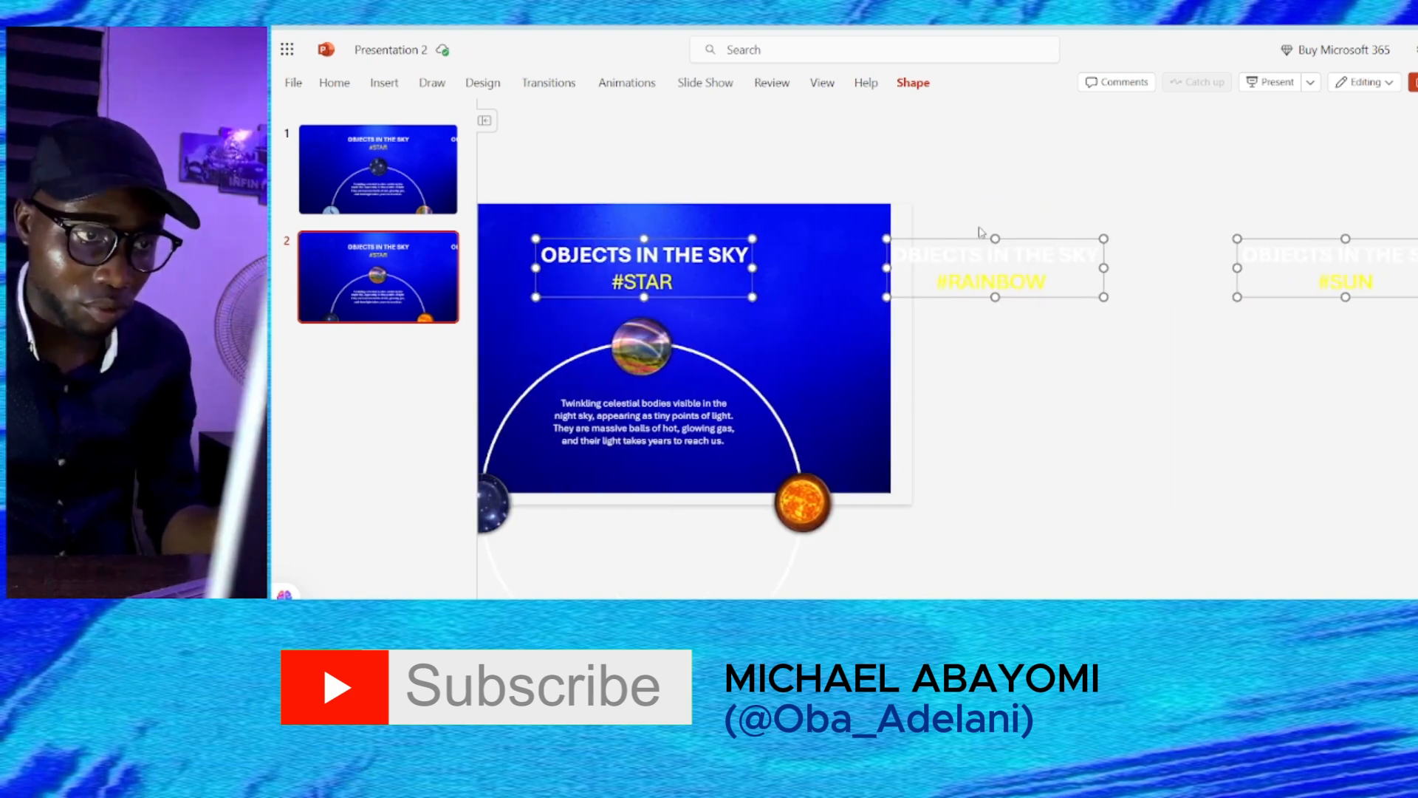
left_click_drag(983, 240, 618, 241)
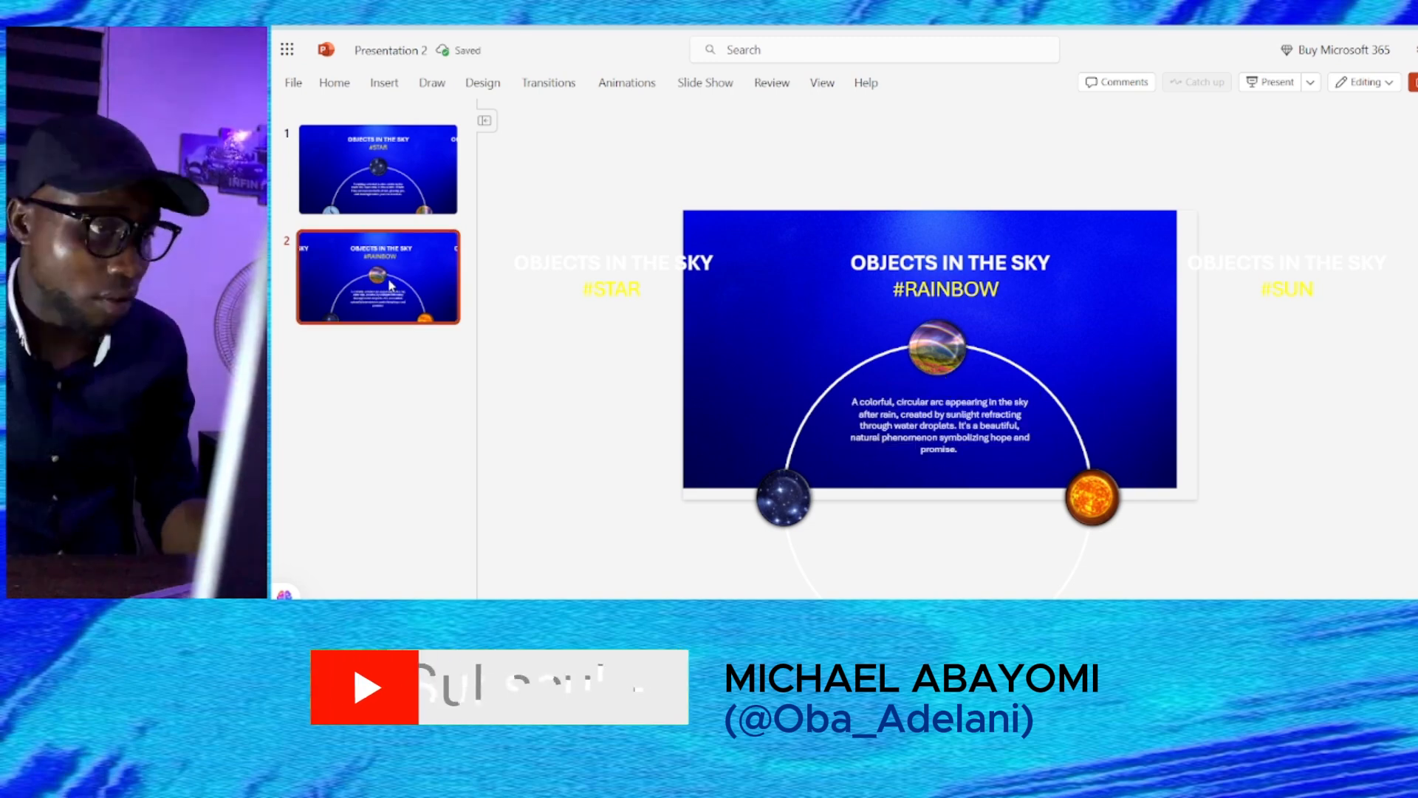
right_click(389, 284)
left_click(456, 391)
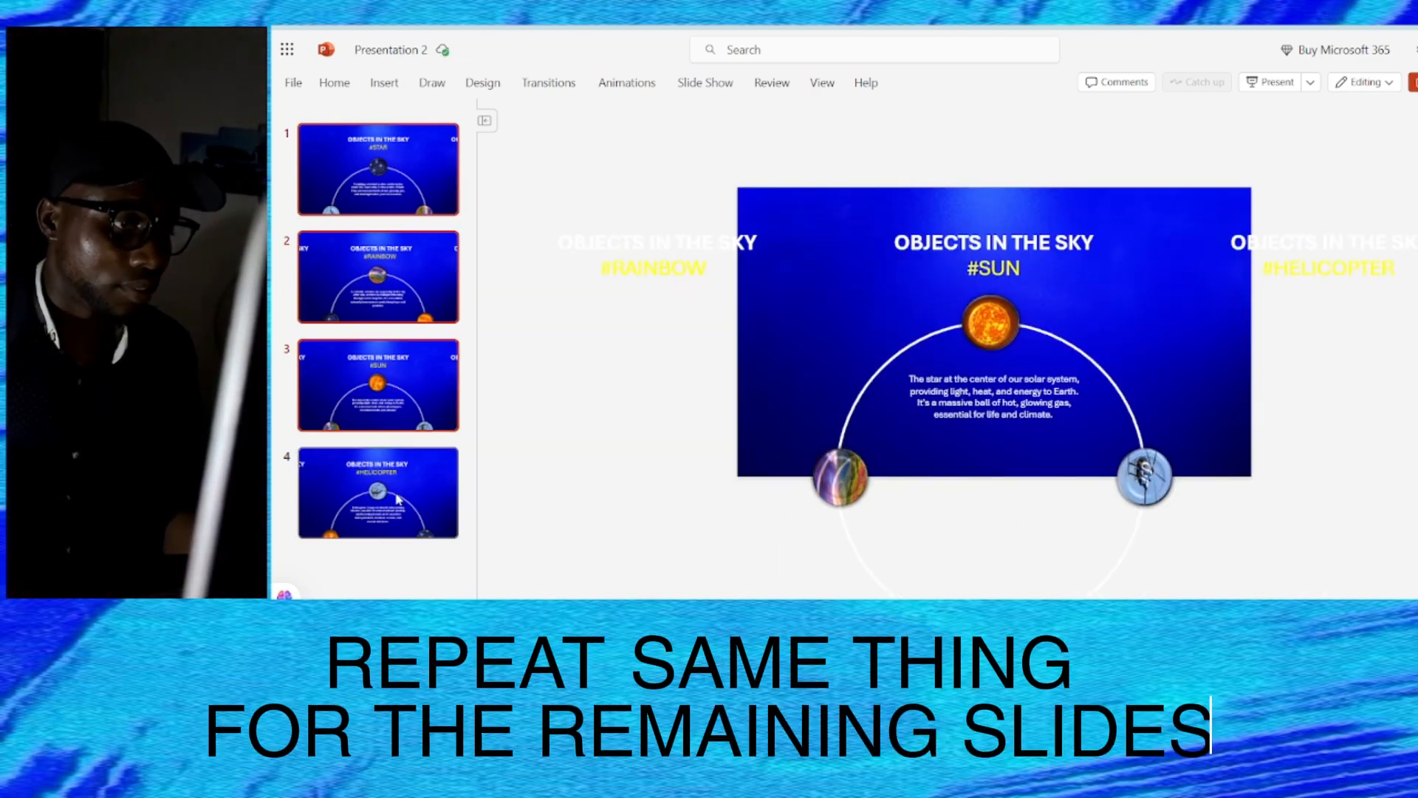
Apply the Morph transition to all four slides
left_click(446, 191, "shift")
left_click(547, 83)
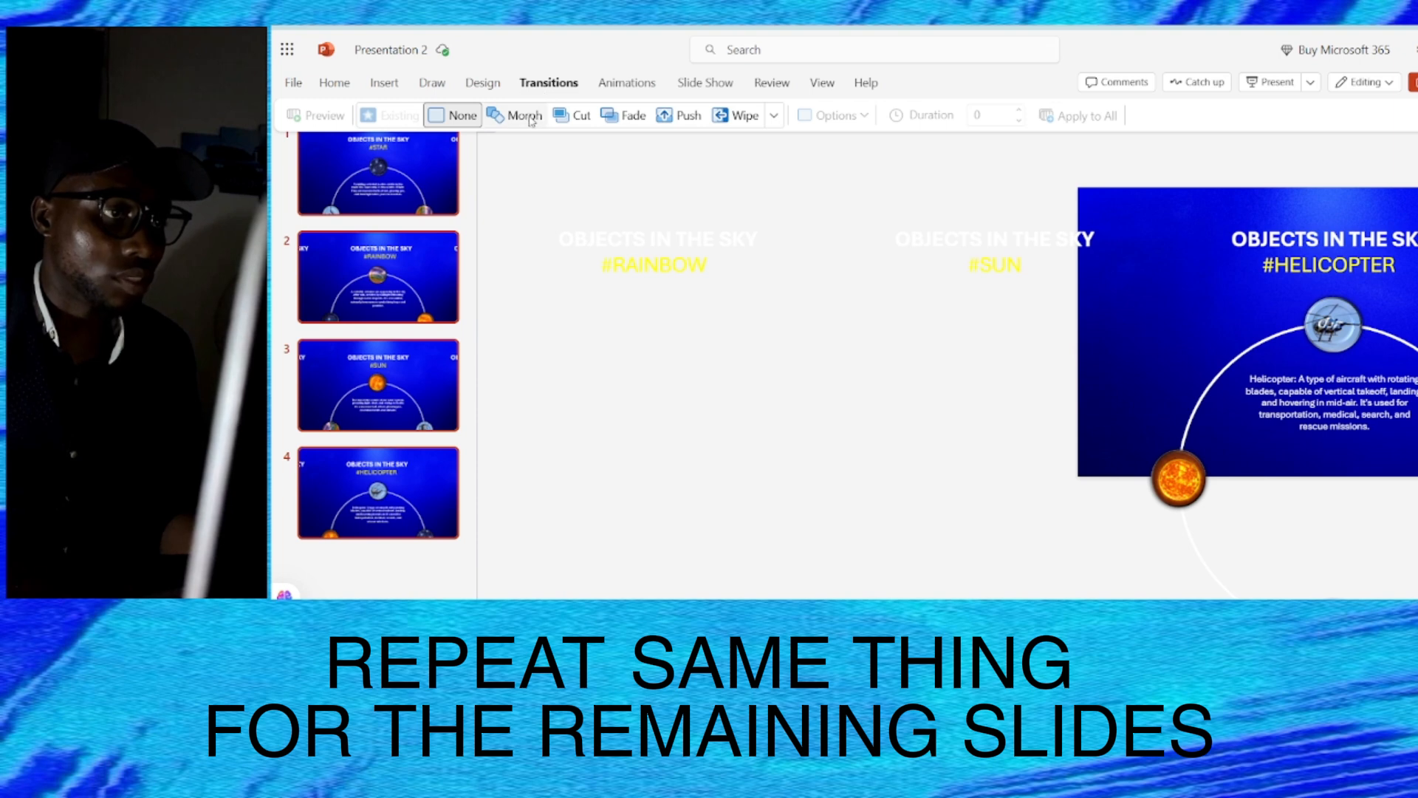
left_click(530, 118)
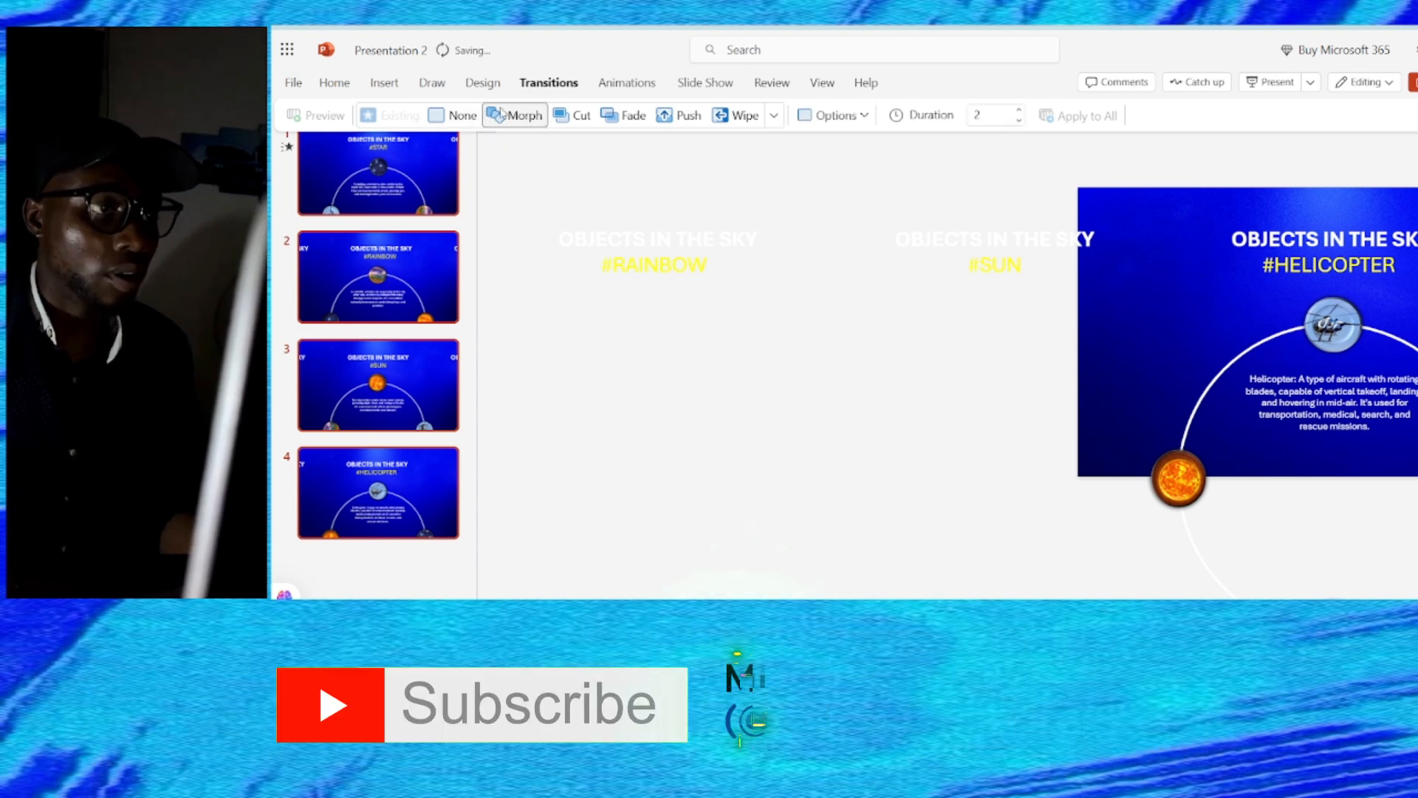
Play the slide show from the beginning
left_click(681, 85)
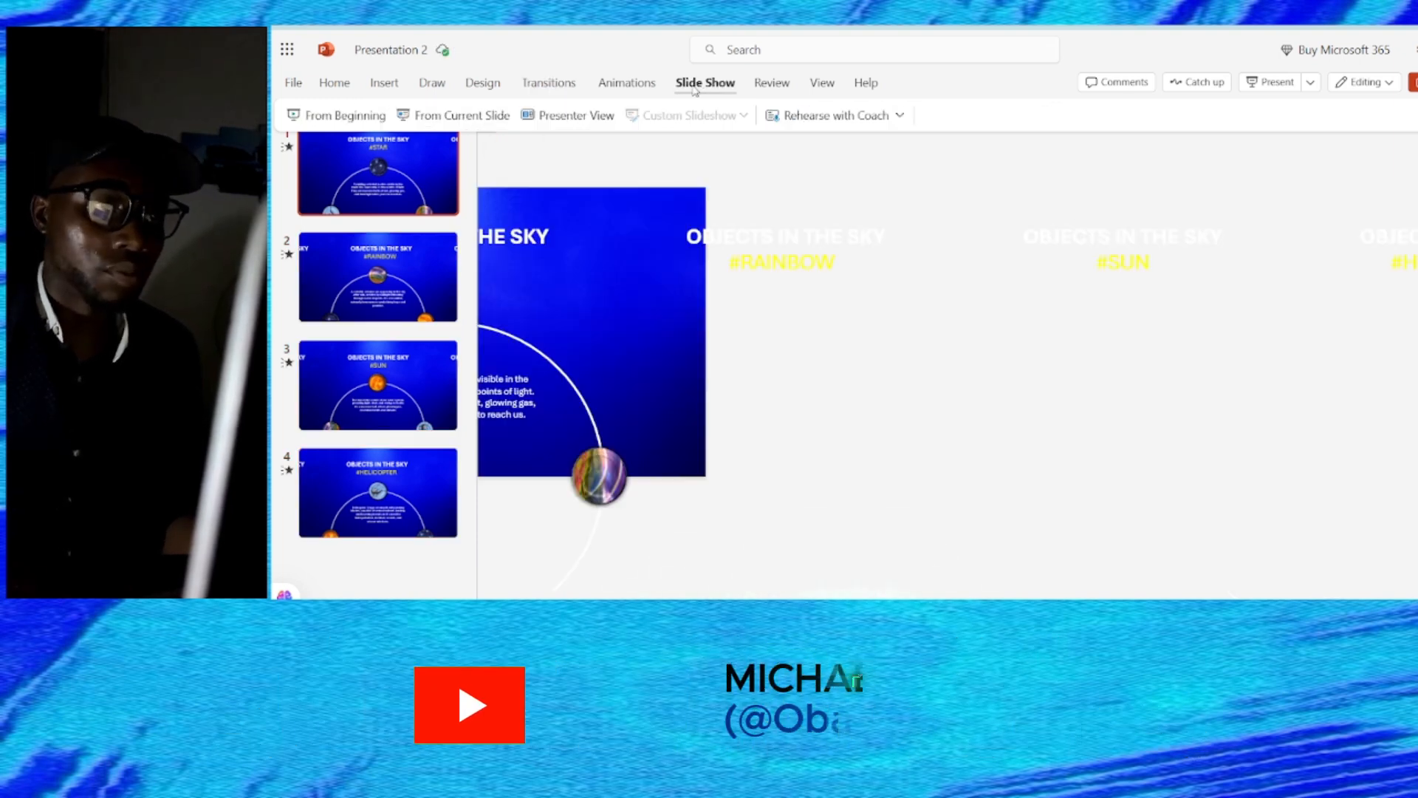
left_click(358, 116)
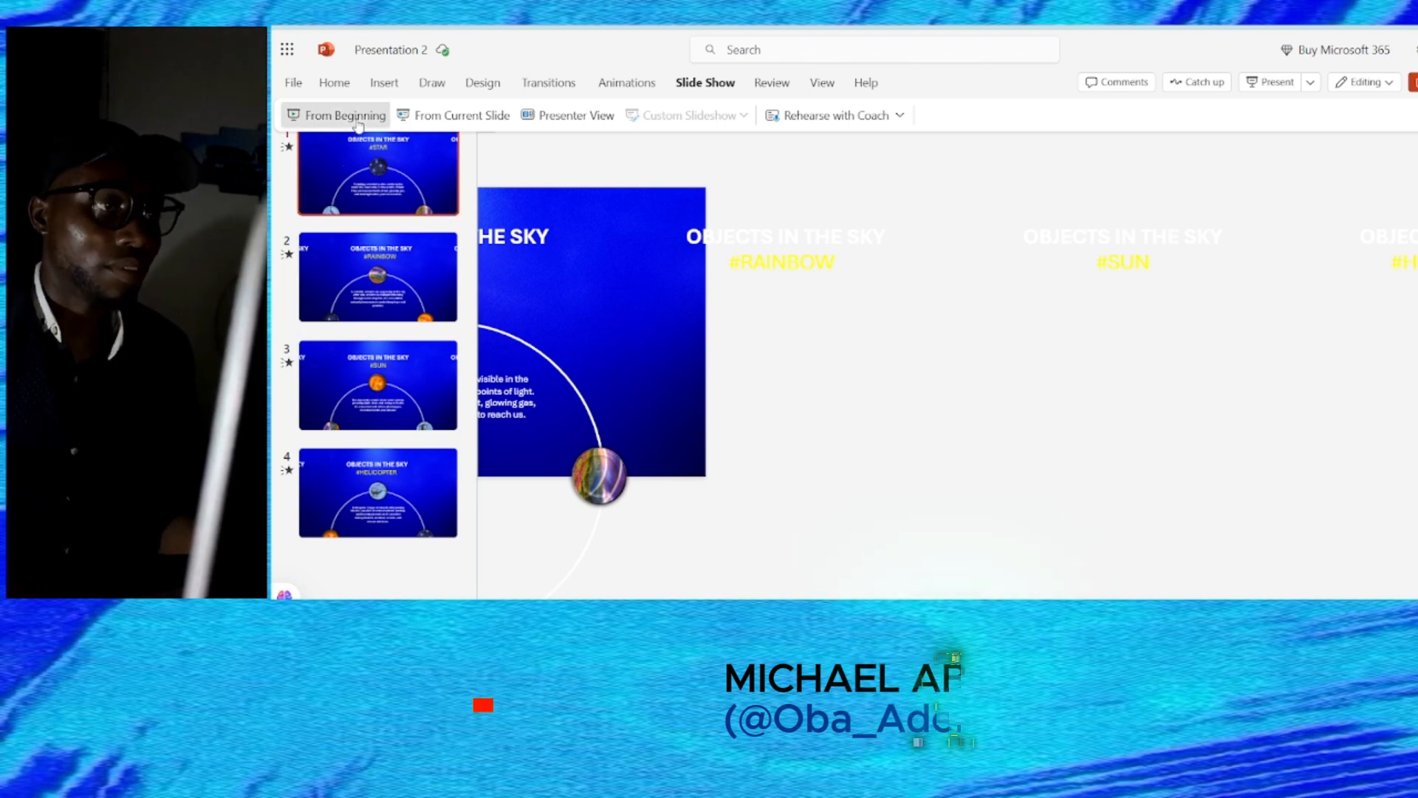